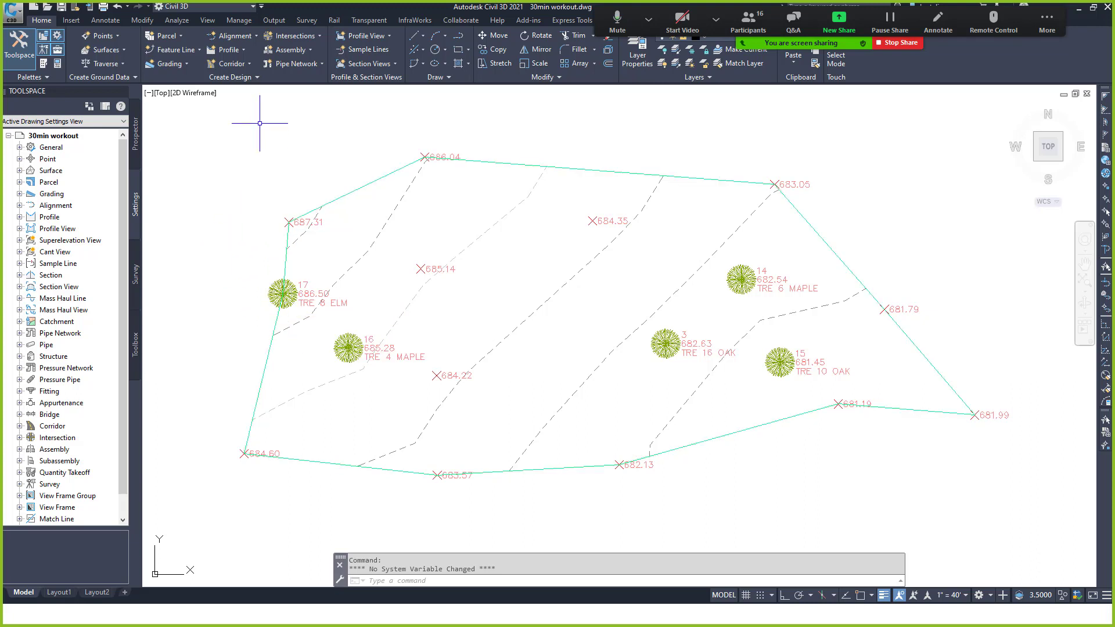
Open the Layer Properties Manager with LA and maximize all its columns.
{"action": "type", "text": "LA"}
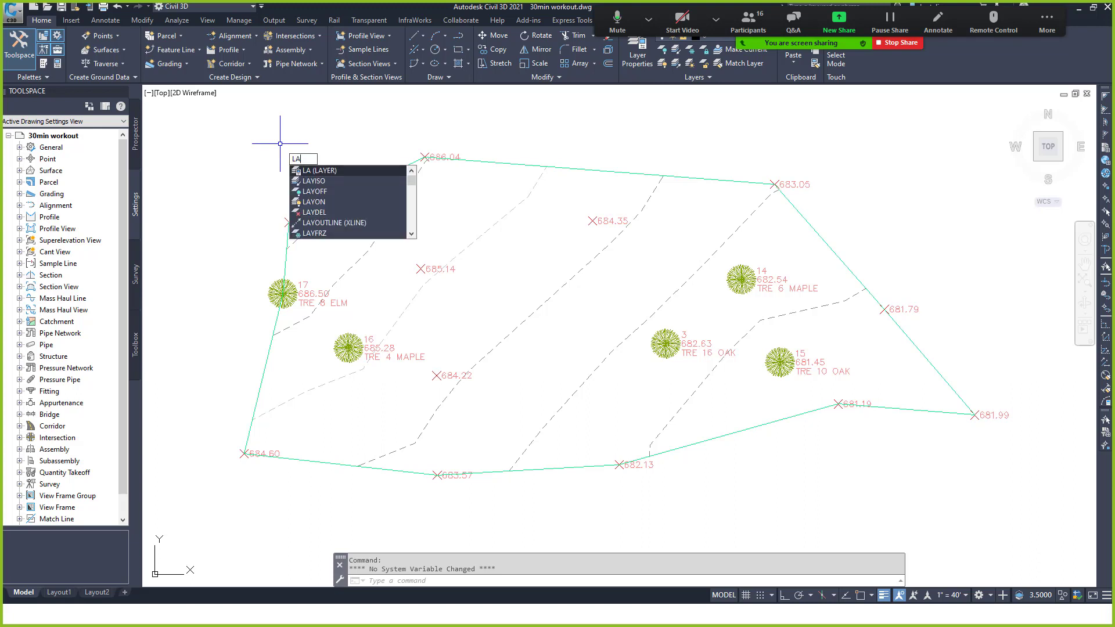
{"action": "key", "text": "Return"}
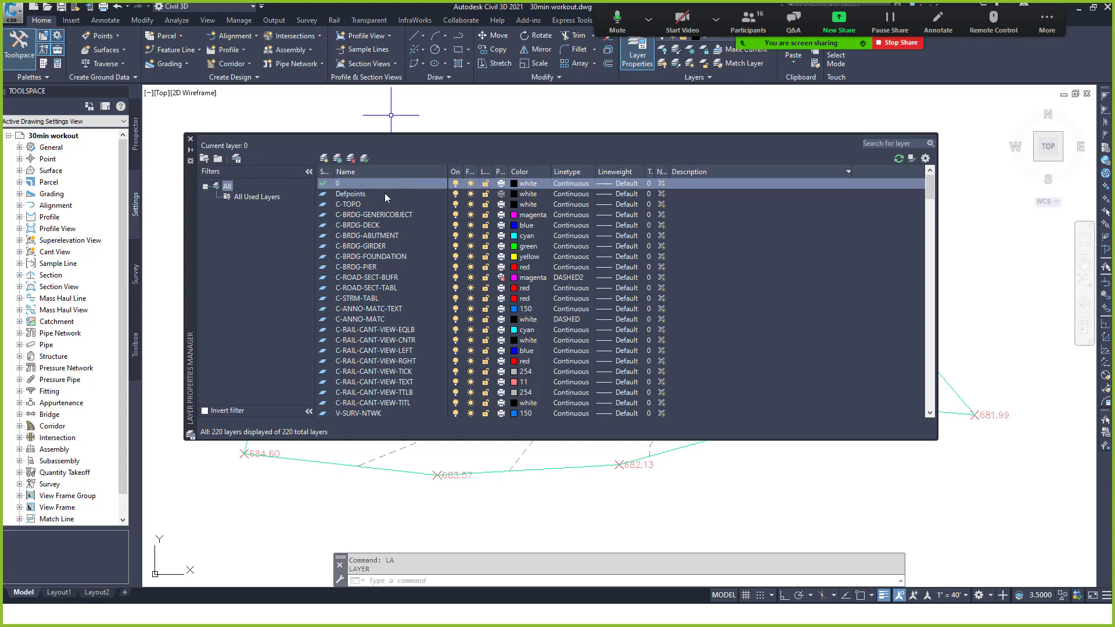
{"action": "right_click", "coordinate": [413, 172]}
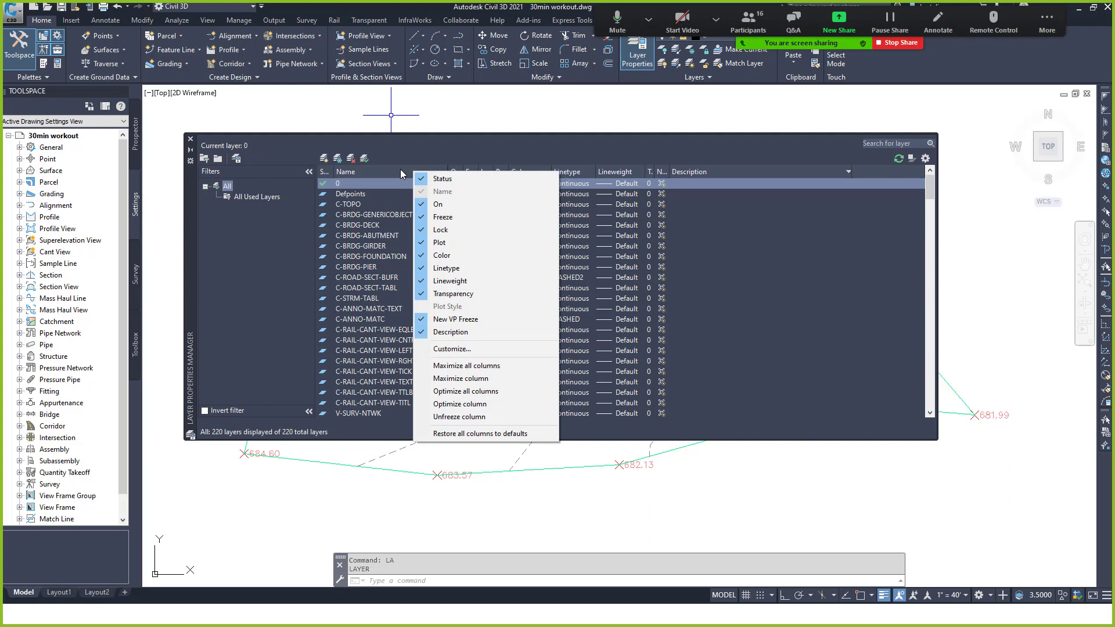
{"action": "left_click", "coordinate": [456, 367]}
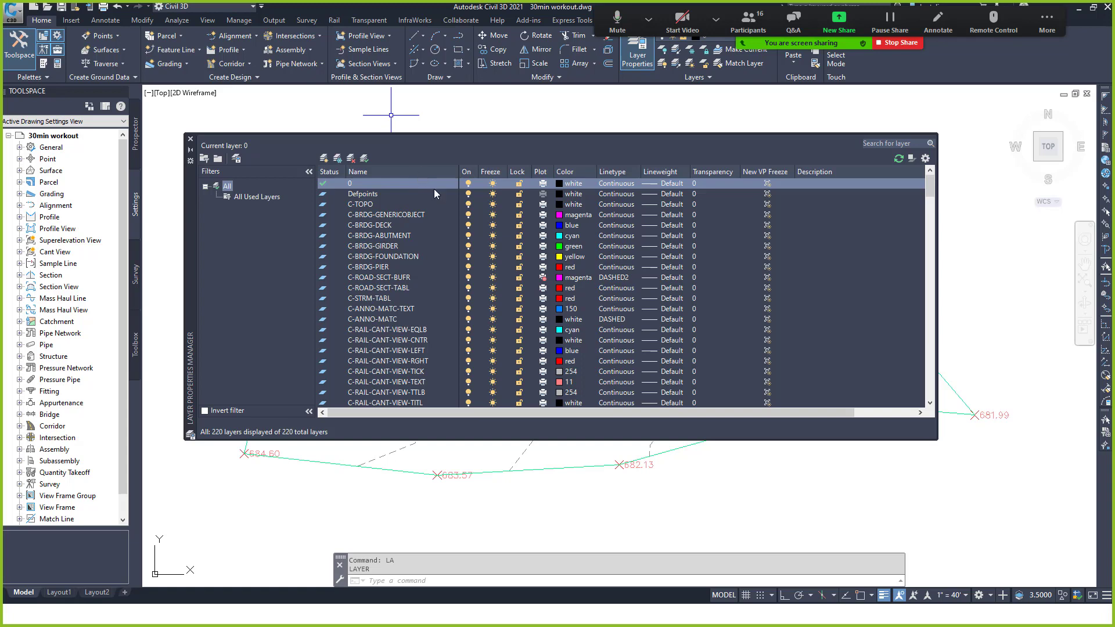
Optimize all columns to fit their contents and scroll through the 220 layers.
{"action": "right_click", "coordinate": [410, 171]}
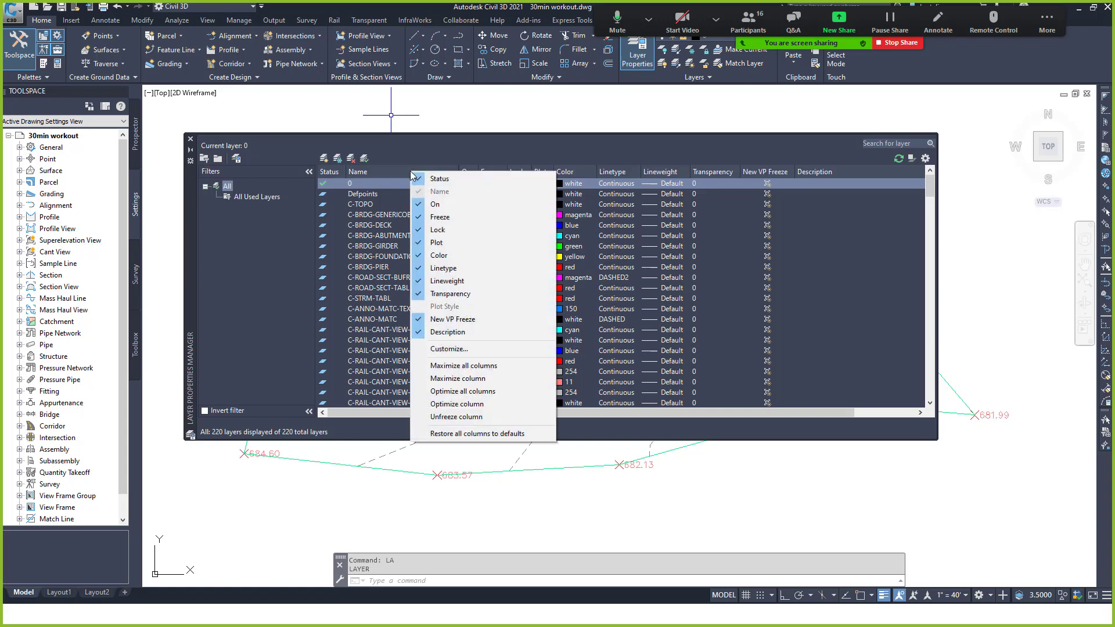
{"action": "left_click", "coordinate": [473, 392]}
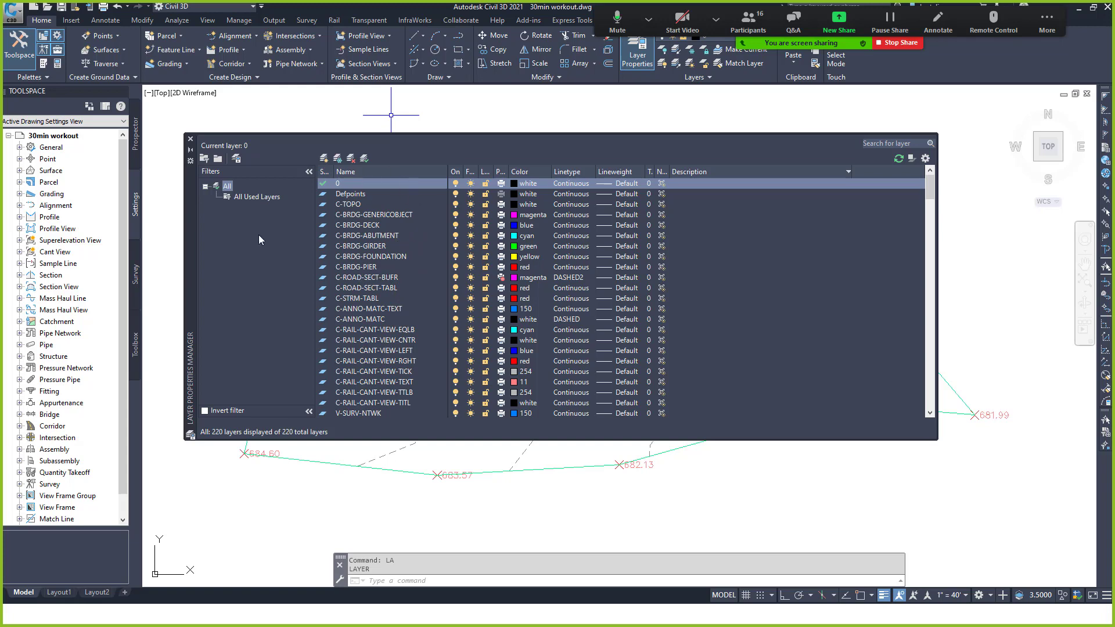
{"action": "scroll", "coordinate": [379, 250], "scroll_direction": "down", "scroll_amount": 20}
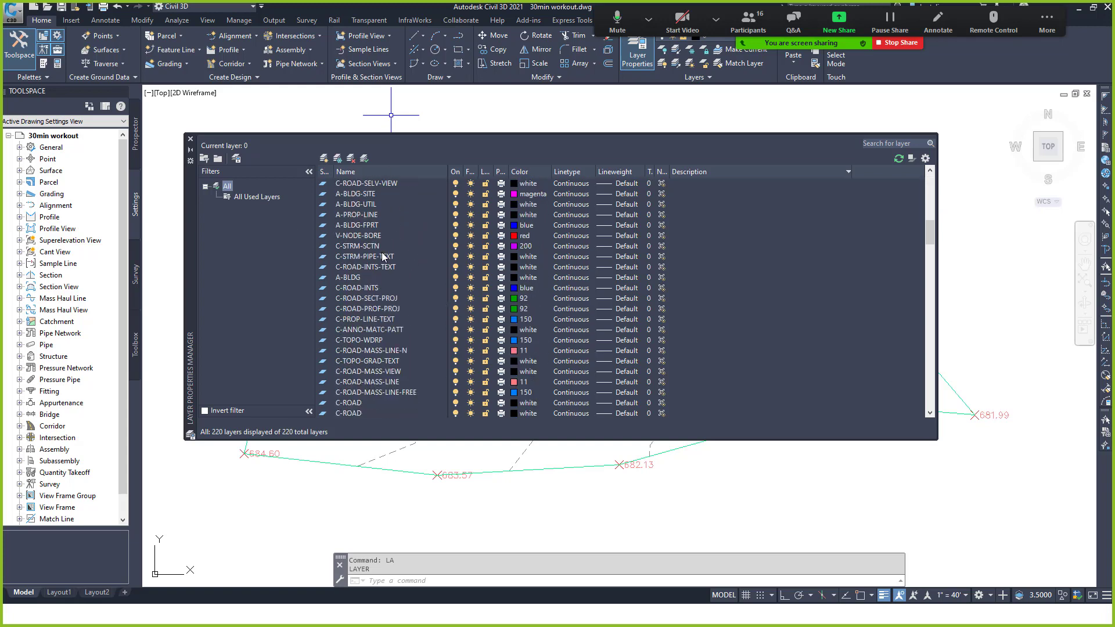
{"action": "scroll", "coordinate": [382, 252], "scroll_direction": "down", "scroll_amount": 2}
{"action": "scroll", "coordinate": [383, 254], "scroll_direction": "up", "scroll_amount": 10}
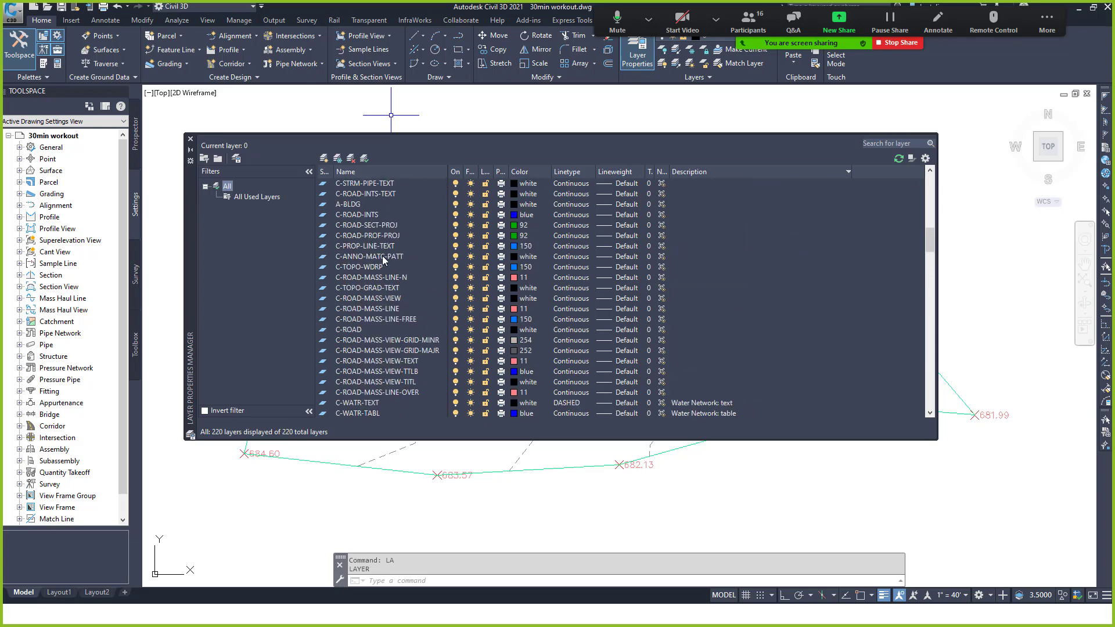
{"action": "scroll", "coordinate": [384, 256], "scroll_direction": "up", "scroll_amount": 10}
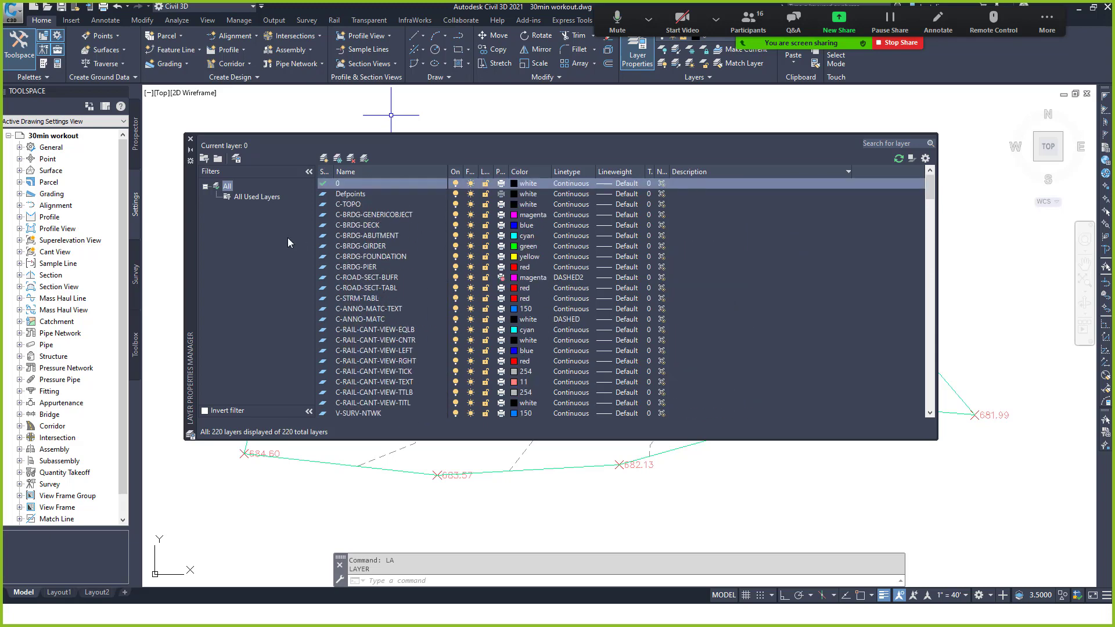
Create properties filter 'V-Stuff' with name pattern V-*, then select it to list 33 layers.
{"action": "right_click", "coordinate": [230, 190]}
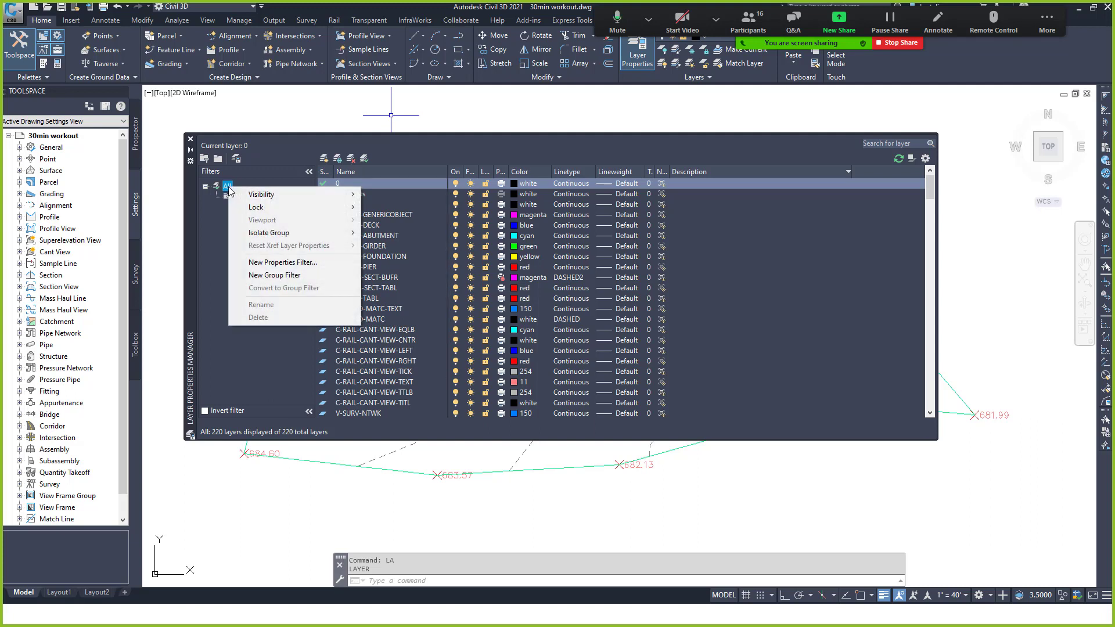
{"action": "left_click", "coordinate": [272, 262]}
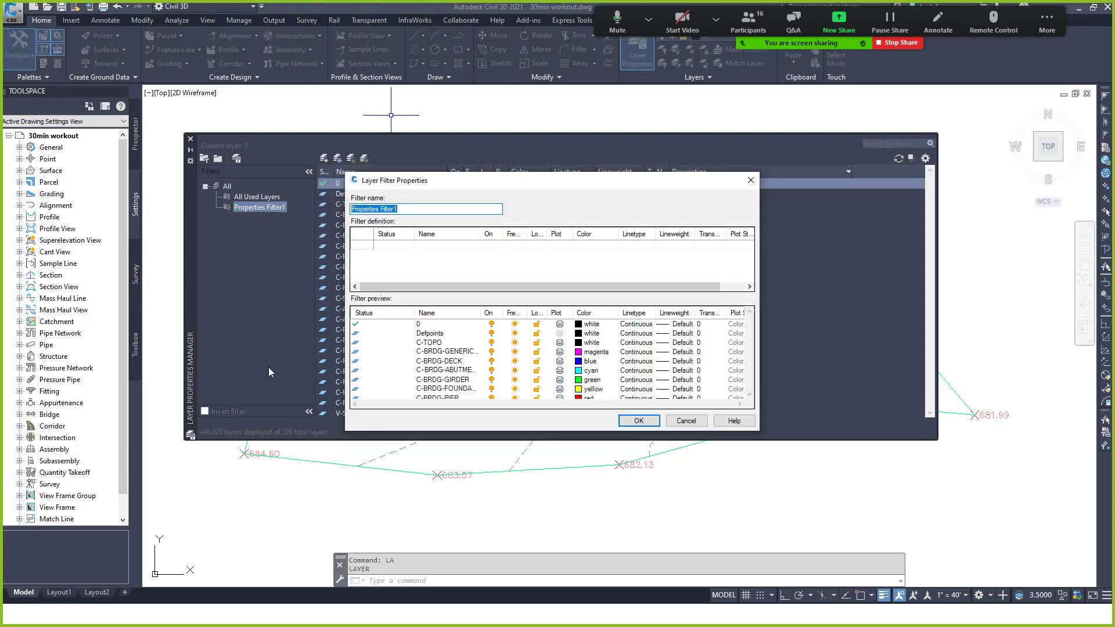
{"action": "type", "text": "V-Stuff"}
{"action": "type", "text": "V"}
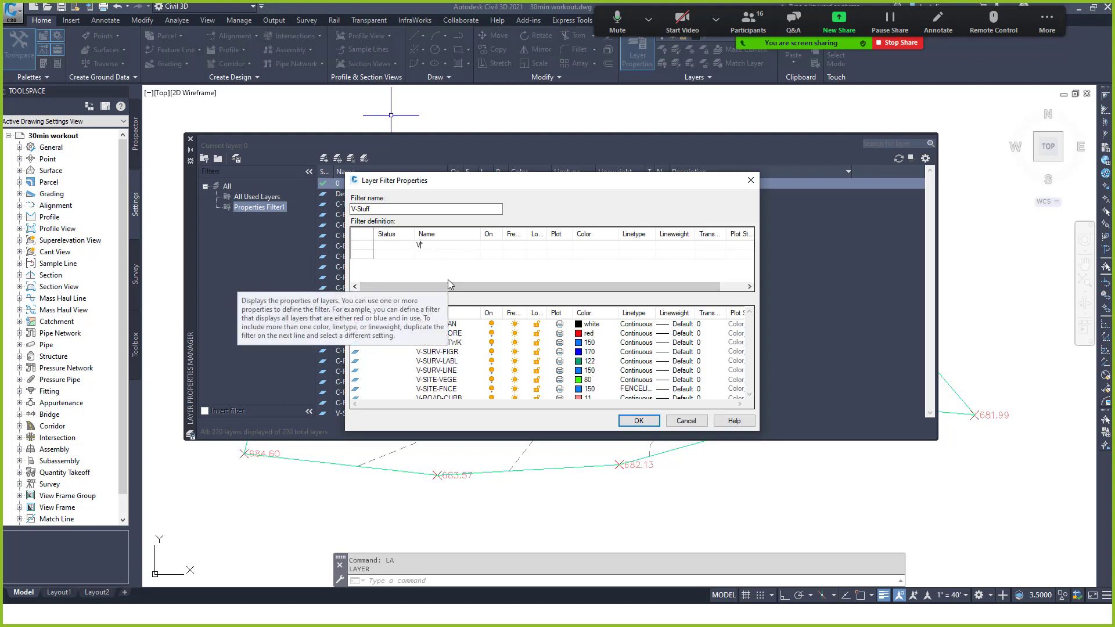
{"action": "type", "text": "-"}
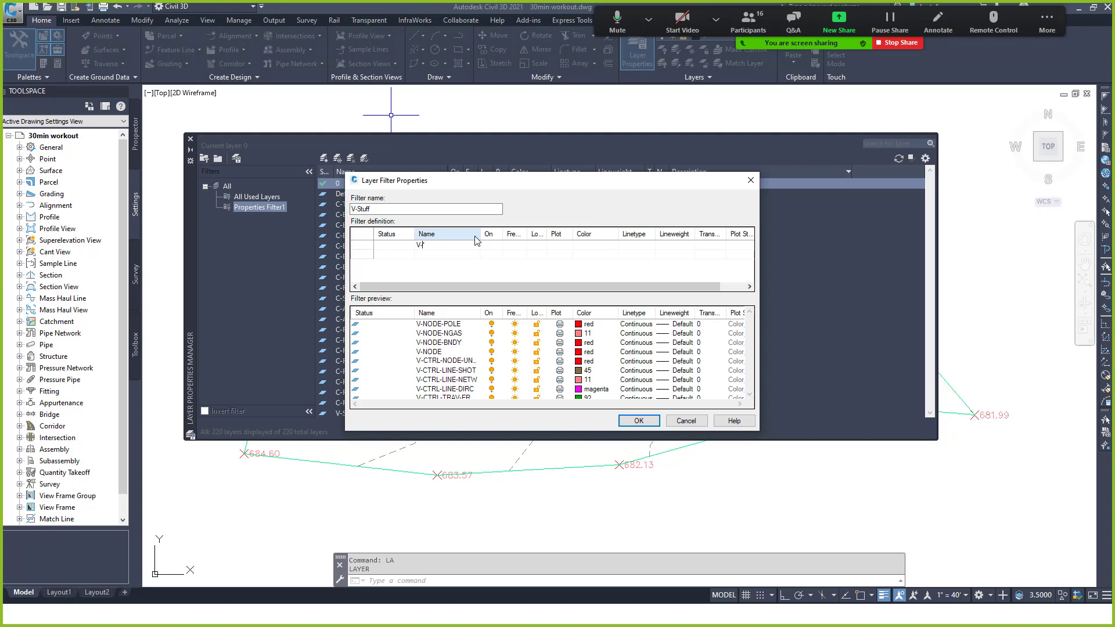
{"action": "key", "text": "Delete"}
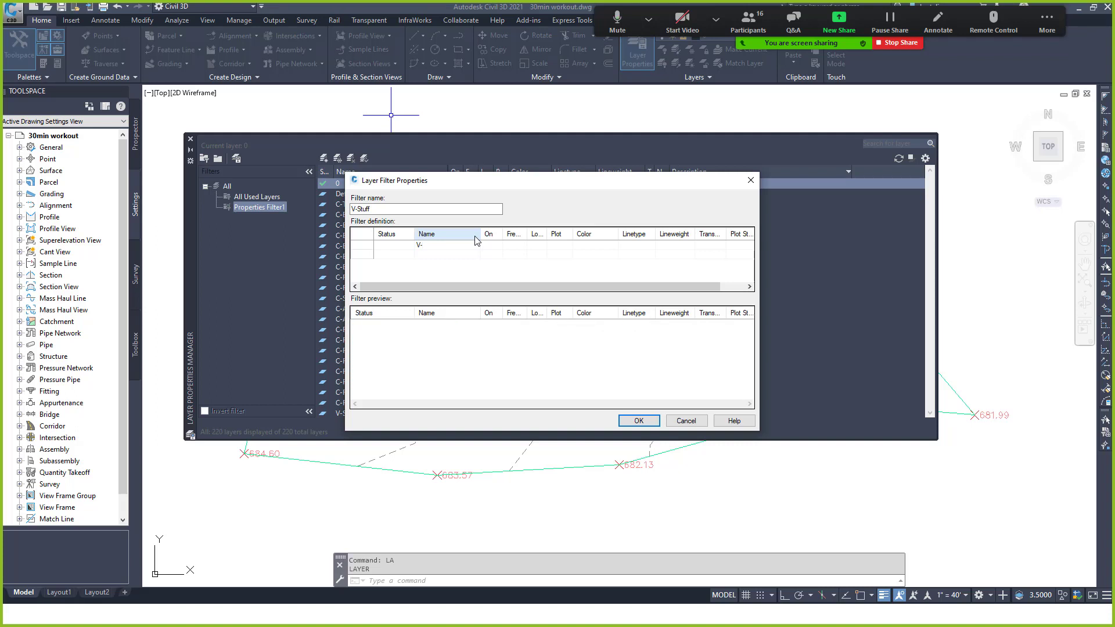
{"action": "type", "text": "????"}
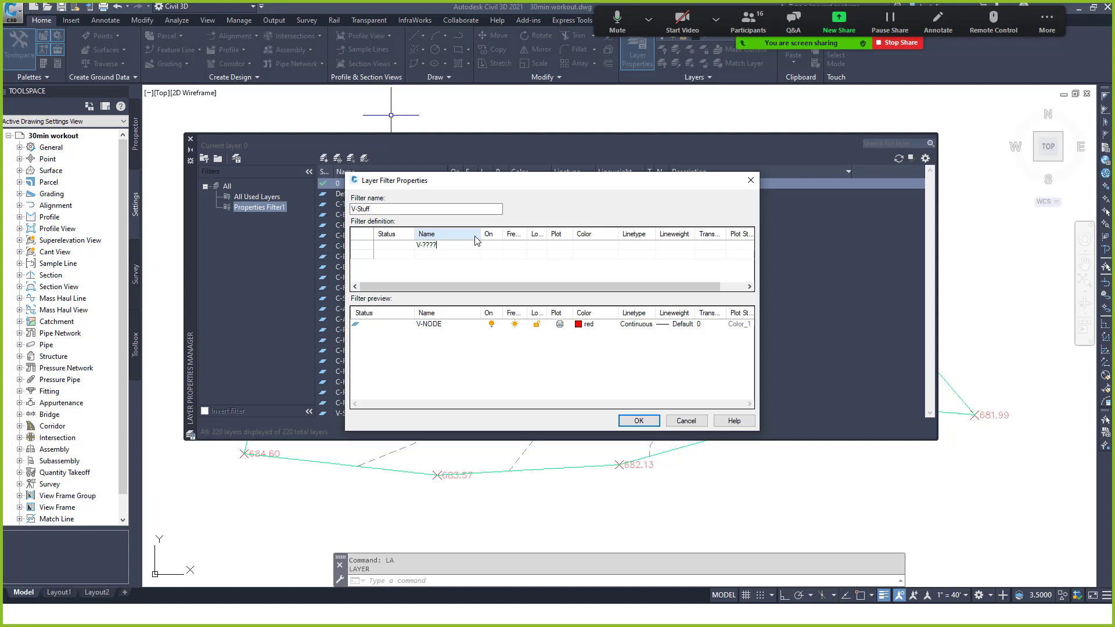
{"action": "key", "text": "BackSpace"}
{"action": "key", "text": "BackSpace"}
{"action": "key", "text": "BackSpace"}
{"action": "key", "text": "BackSpace"}
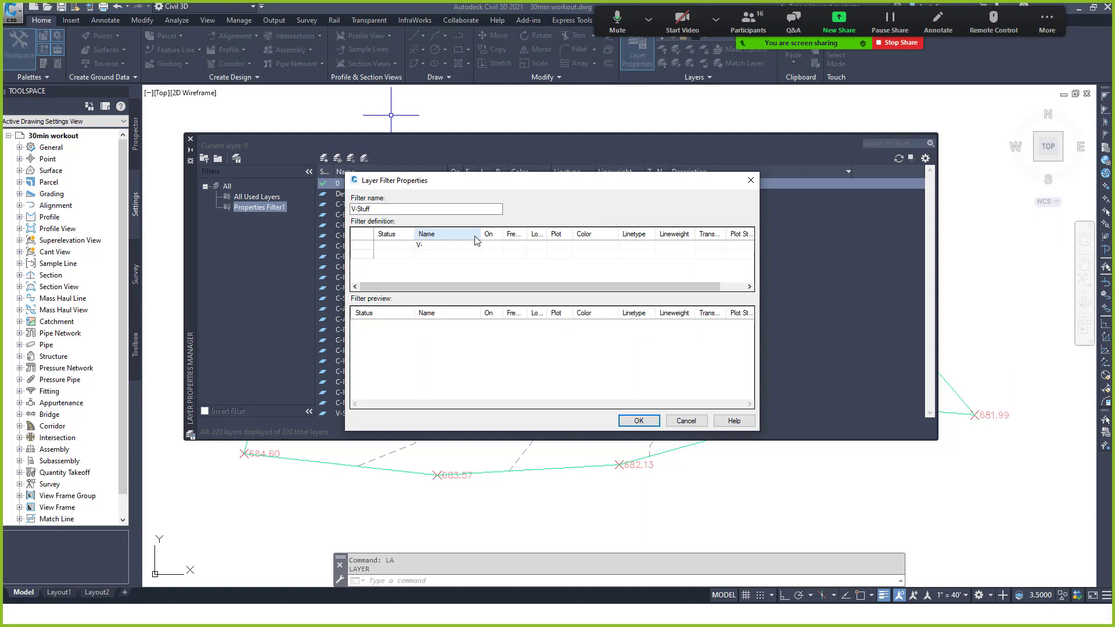
{"action": "type", "text": "*"}
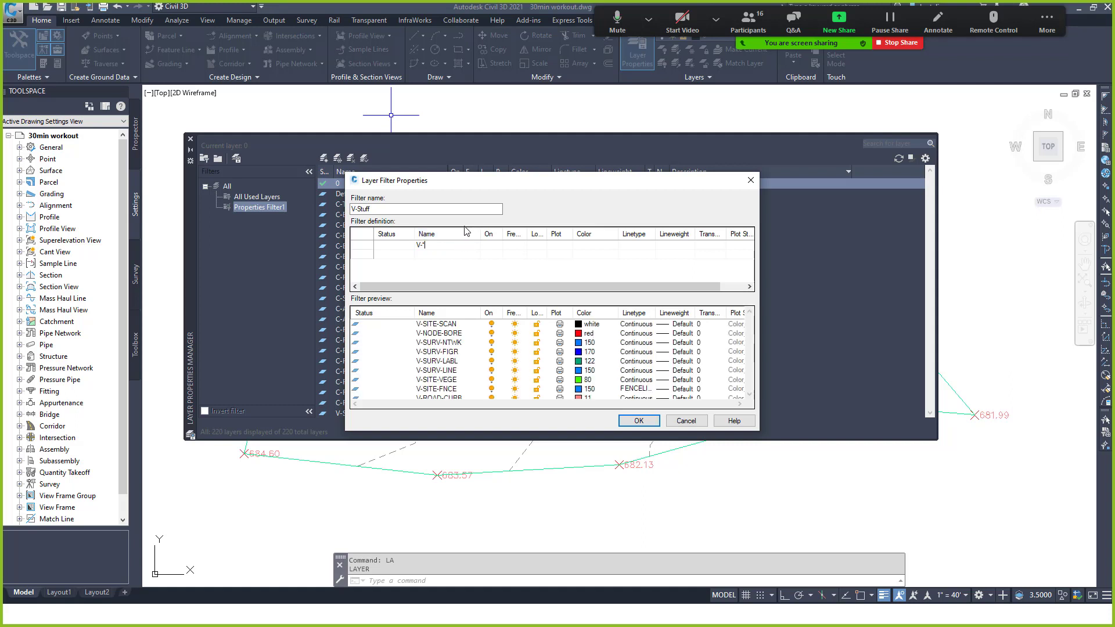
{"action": "left_click", "coordinate": [639, 423]}
{"action": "left_click", "coordinate": [247, 211]}
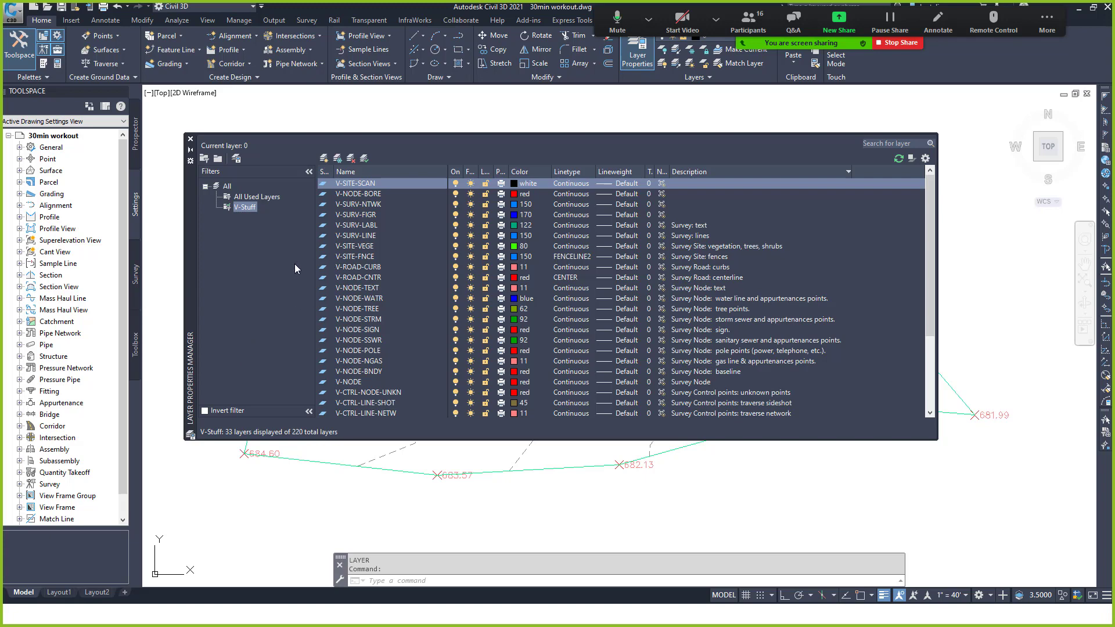
{"action": "left_click", "coordinate": [204, 411]}
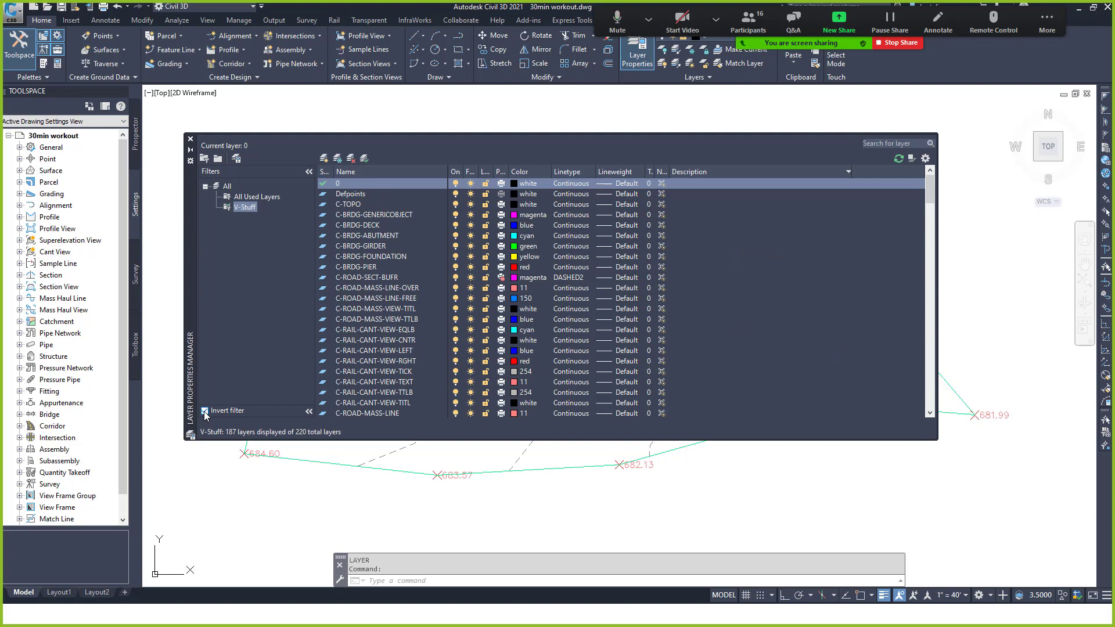
{"action": "left_click", "coordinate": [204, 411]}
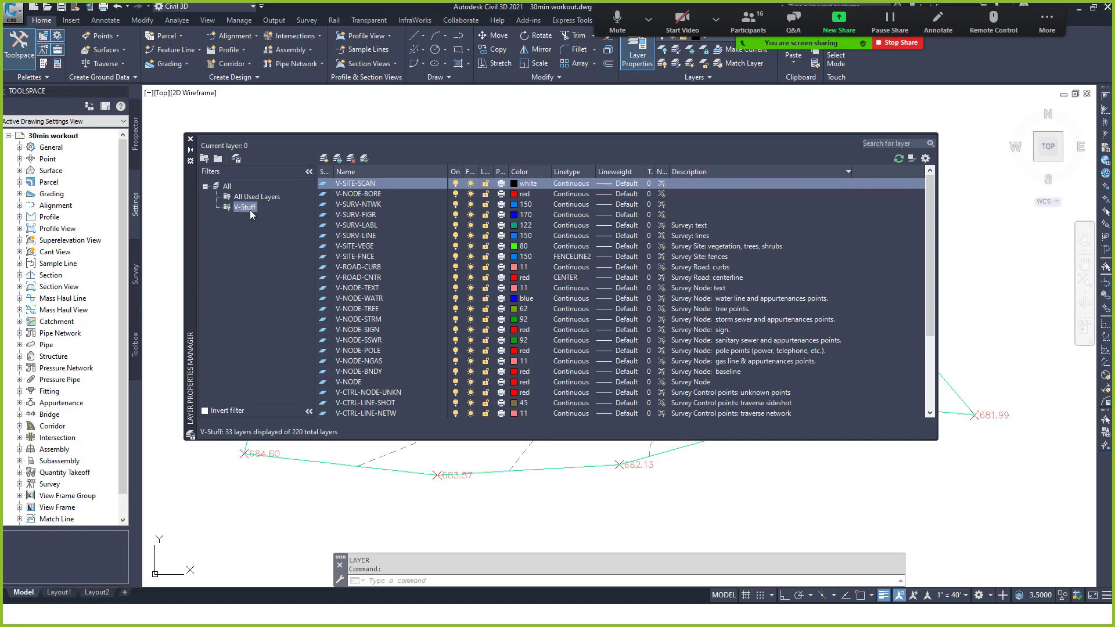
{"action": "left_click", "coordinate": [191, 140]}
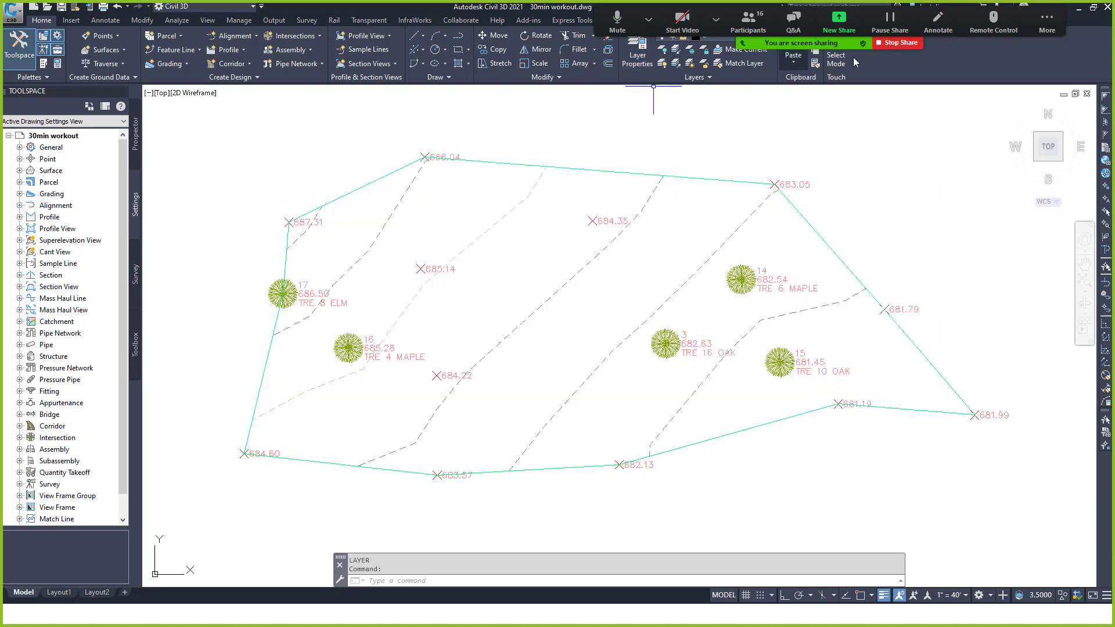
{"action": "left_click", "coordinate": [1033, 21]}
{"action": "left_click", "coordinate": [1041, 24]}
{"action": "left_click_drag", "start_coordinate": [1041, 25], "coordinate": [1072, 108]}
{"action": "left_click", "coordinate": [1072, 108]}
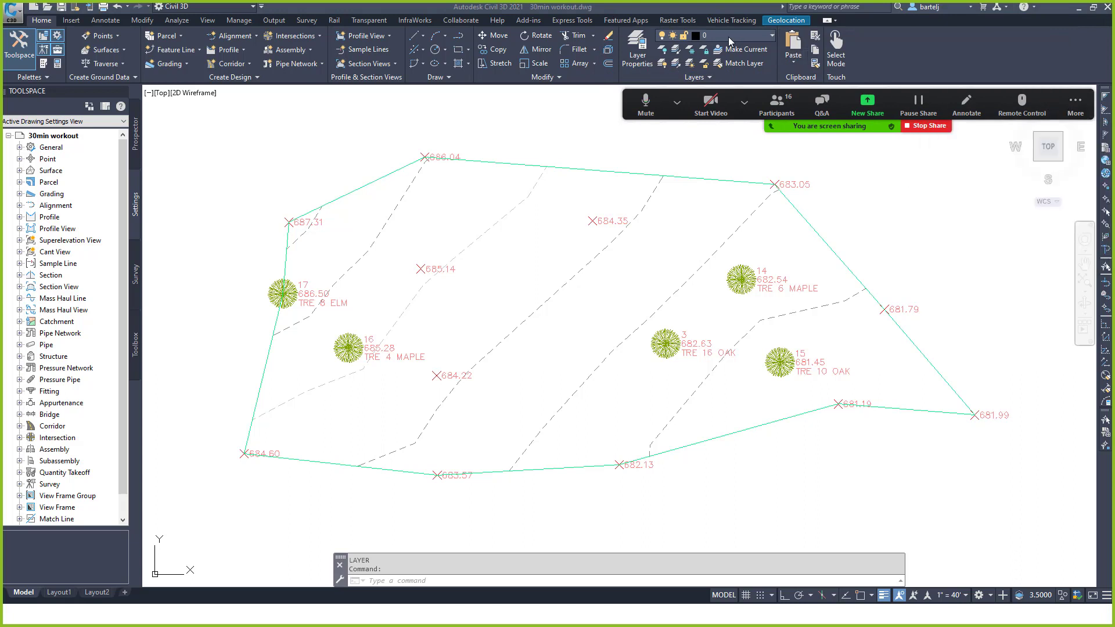
{"action": "left_click", "coordinate": [771, 37]}
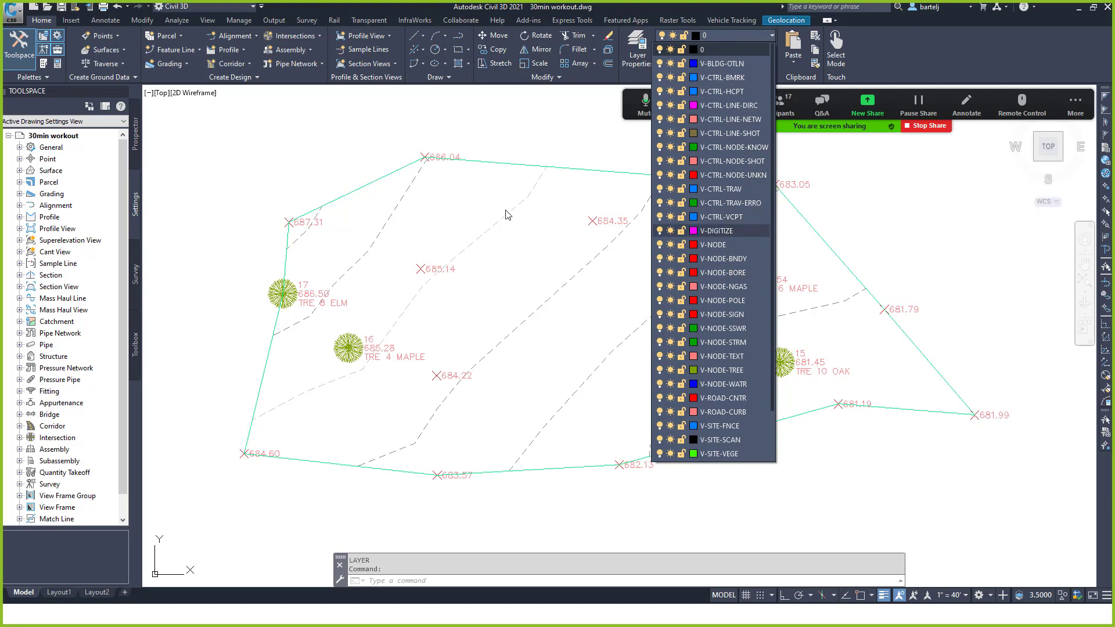
{"action": "left_click", "coordinate": [359, 154]}
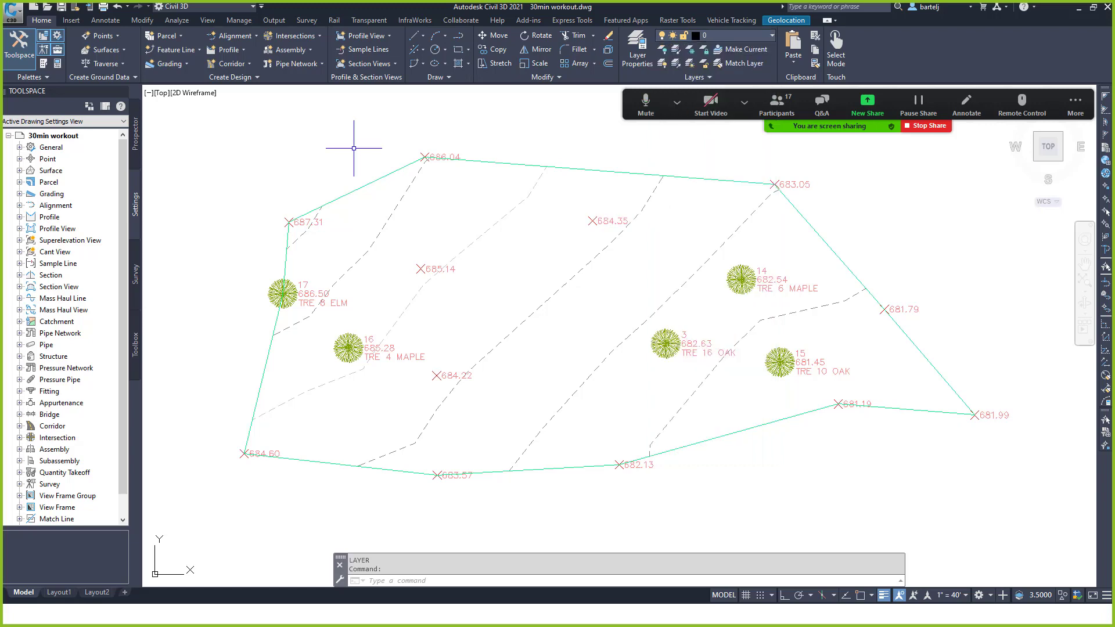
{"action": "type", "text": "la"}
{"action": "key", "text": "Return"}
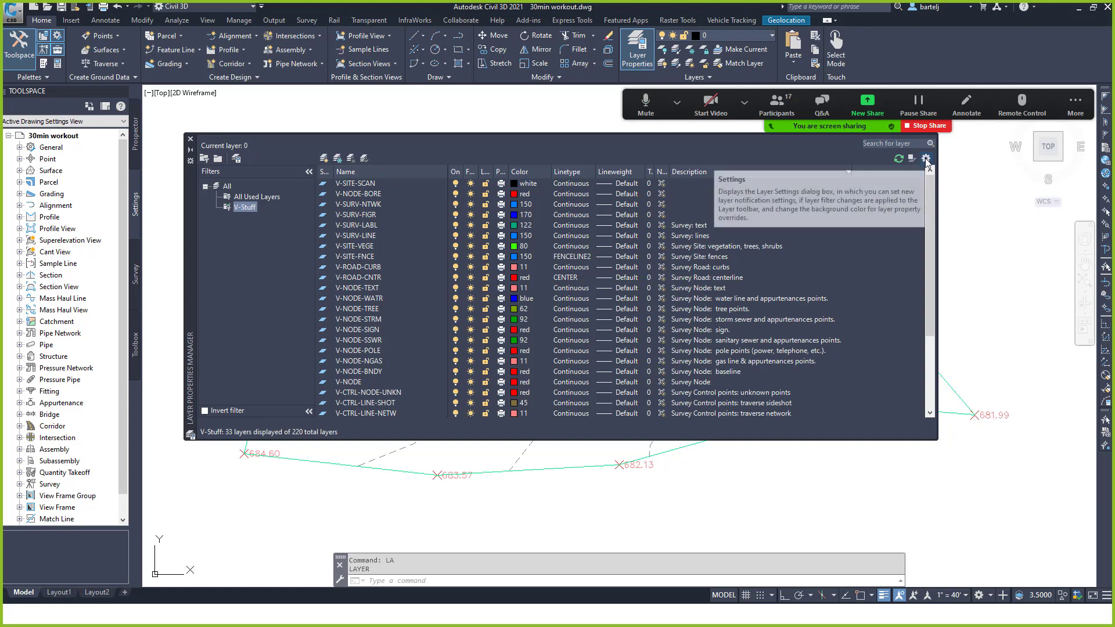
Confirm the Layer Settings dialog and close the Layer Properties Manager.
{"action": "left_click", "coordinate": [926, 159]}
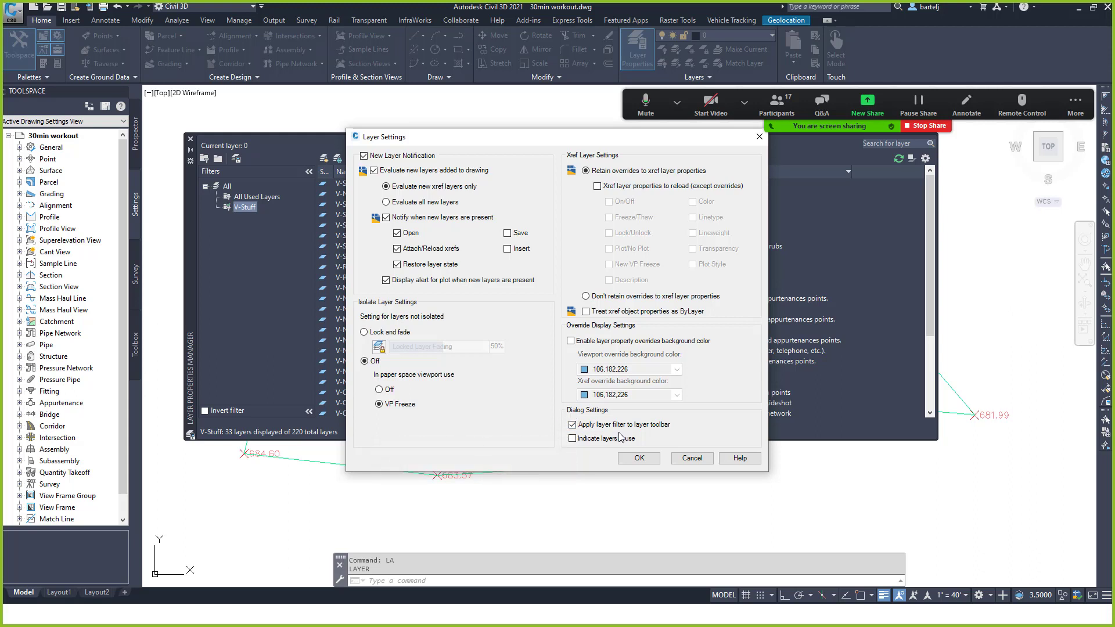
{"action": "left_click", "coordinate": [639, 459]}
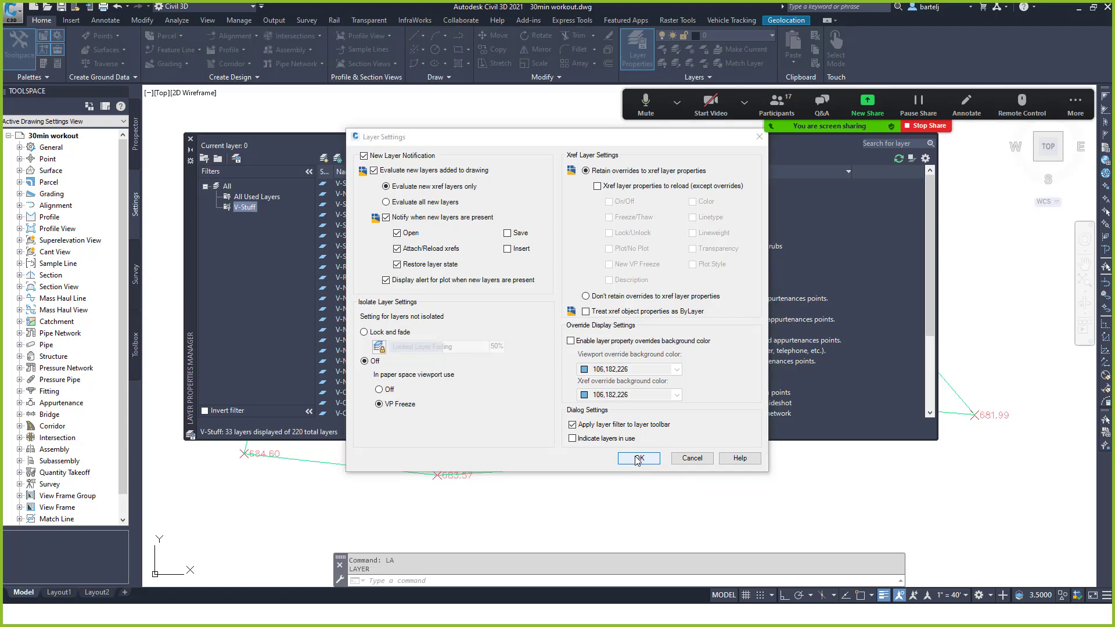
{"action": "left_click", "coordinate": [191, 142]}
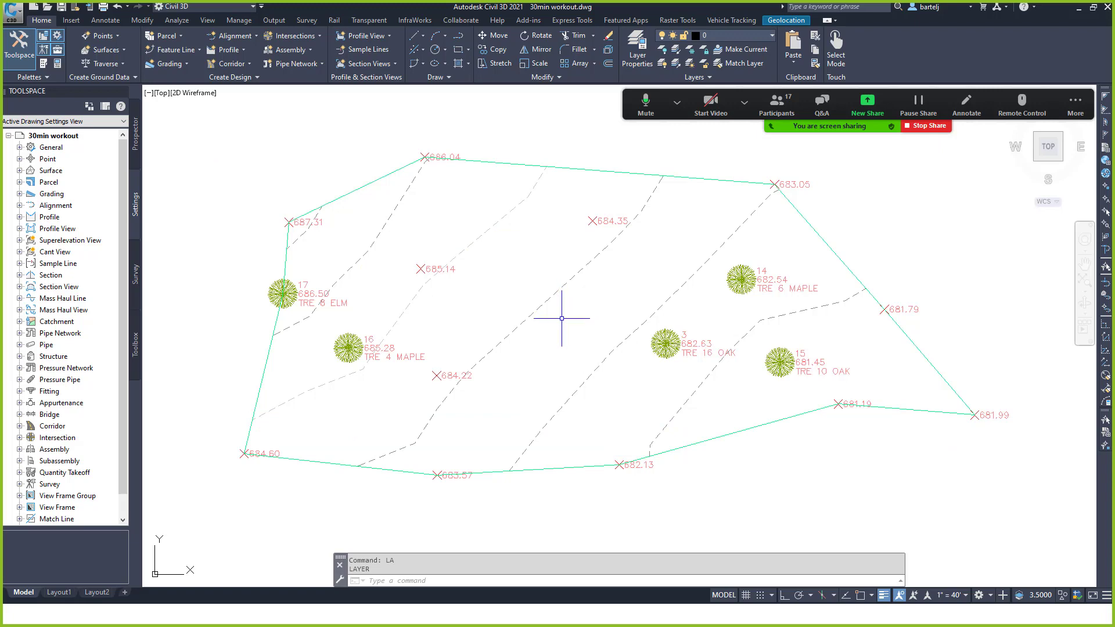
{"action": "scroll", "coordinate": [566, 296], "scroll_direction": "down", "scroll_amount": 2}
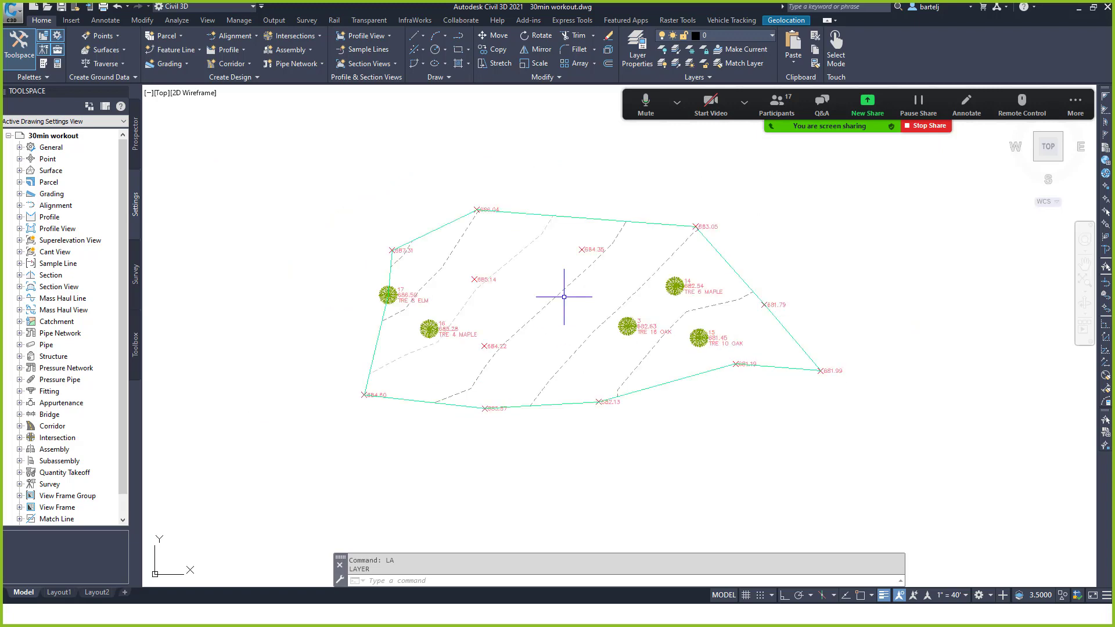
{"action": "middle_click_drag", "start_coordinate": [556, 265], "coordinate": [549, 375]}
{"action": "scroll", "coordinate": [549, 374], "scroll_direction": "up", "scroll_amount": 2}
{"action": "scroll", "coordinate": [549, 375], "scroll_direction": "down", "scroll_amount": 6}
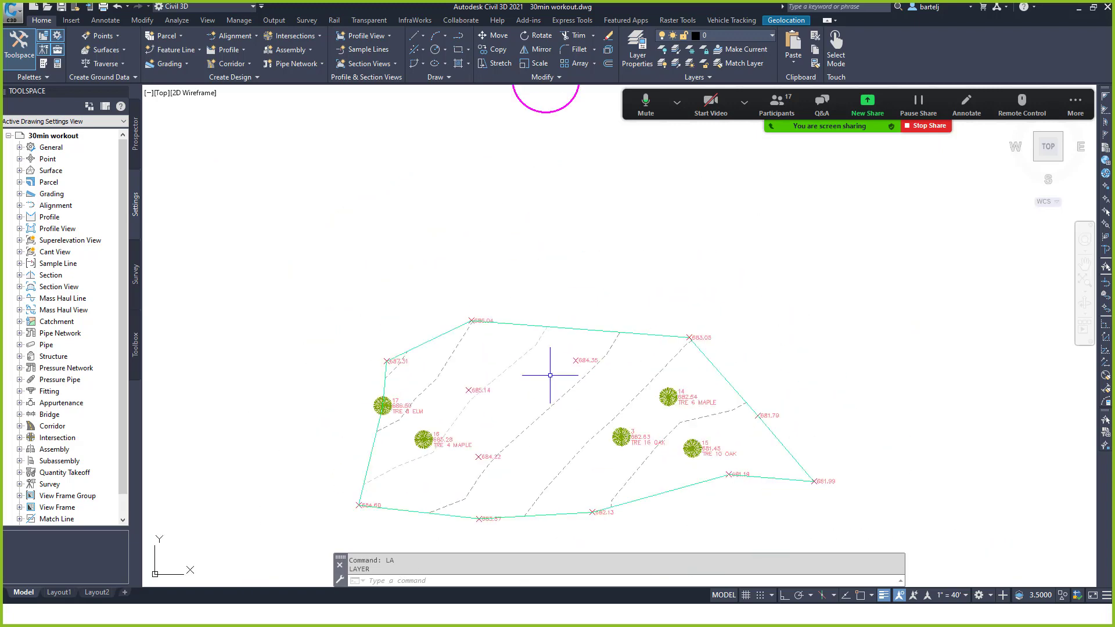
{"action": "scroll", "coordinate": [549, 374], "scroll_direction": "up", "scroll_amount": 2}
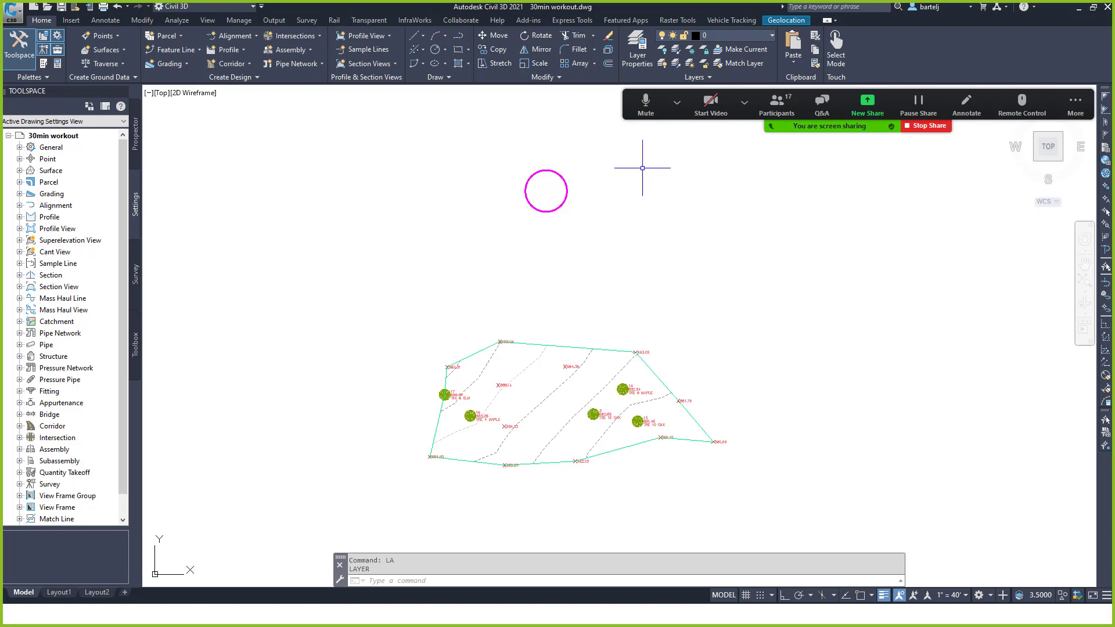
Zoom to the drawing extents with Z, E.
{"action": "left_click", "coordinate": [773, 36]}
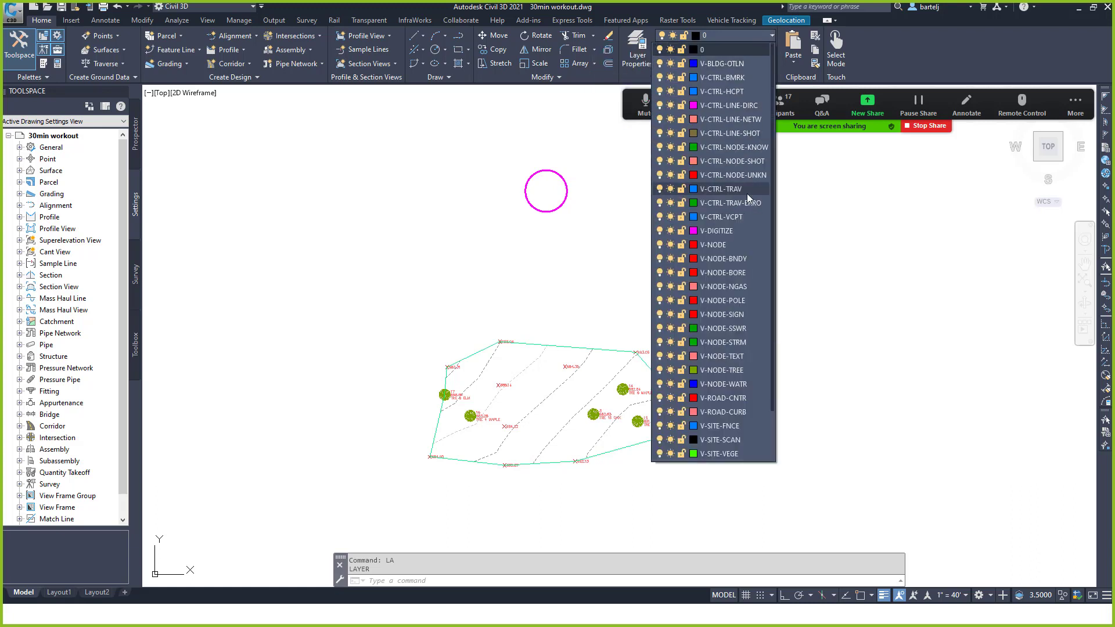
{"action": "left_click", "coordinate": [555, 292]}
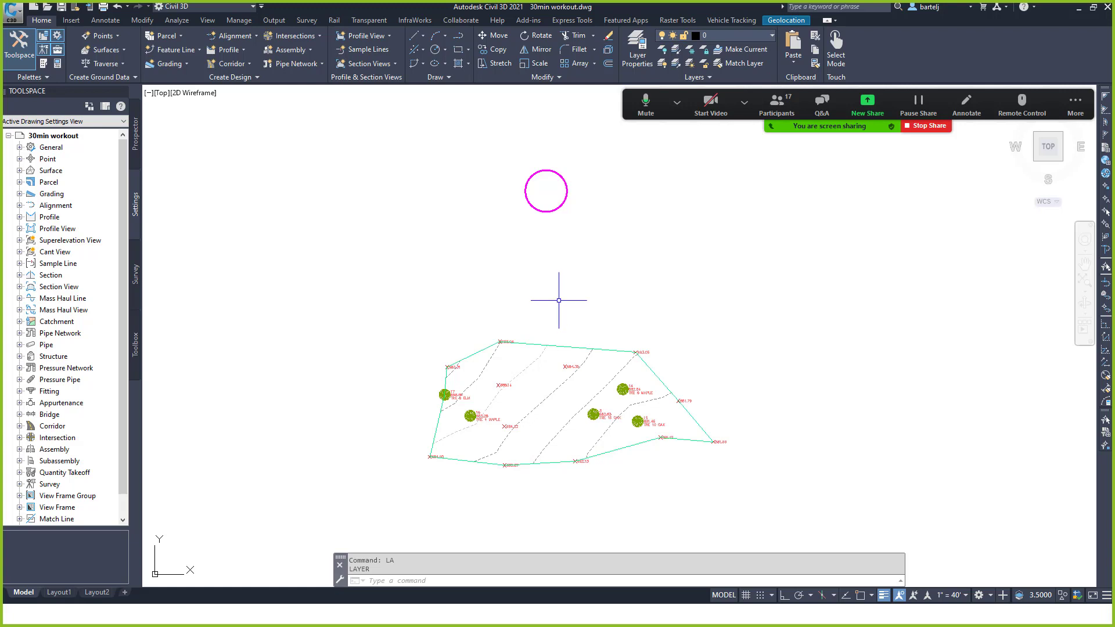
{"action": "type", "text": "z"}
{"action": "key", "text": "Return"}
{"action": "type", "text": "e"}
{"action": "key", "text": "Return"}
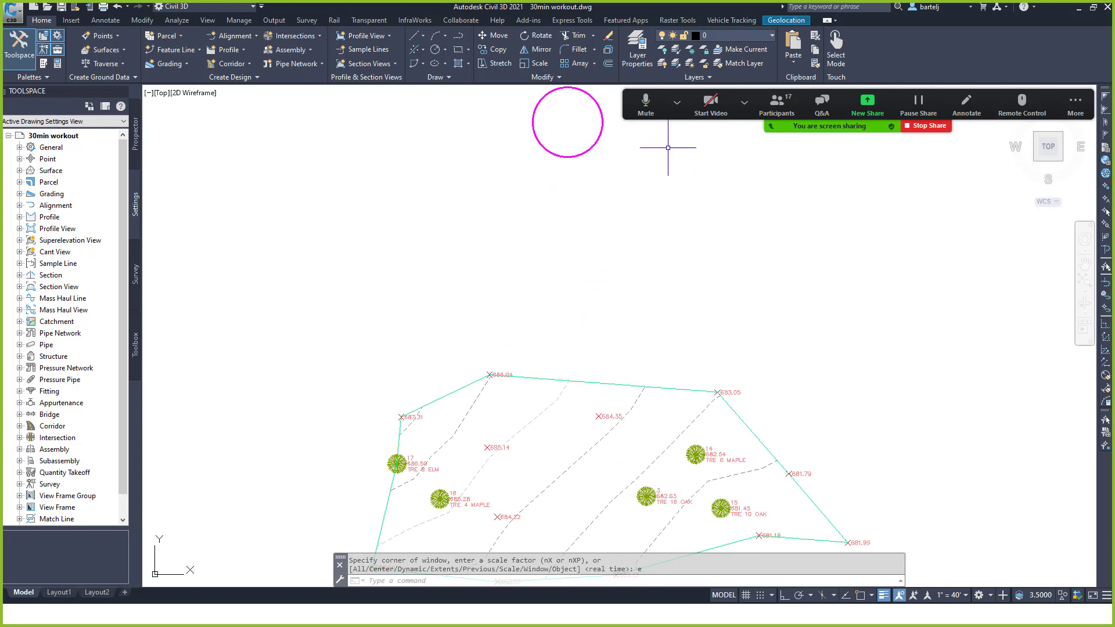
Turn off the V-DIGITIZE layer and zoom to extents.
{"action": "left_click", "coordinate": [772, 36]}
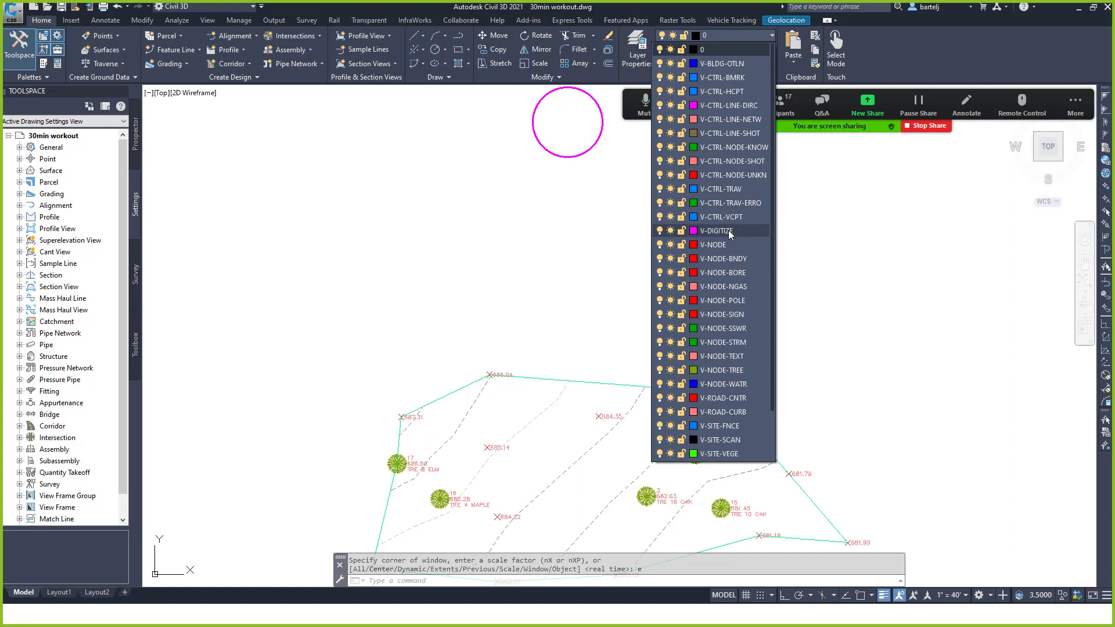
{"action": "left_click", "coordinate": [658, 231]}
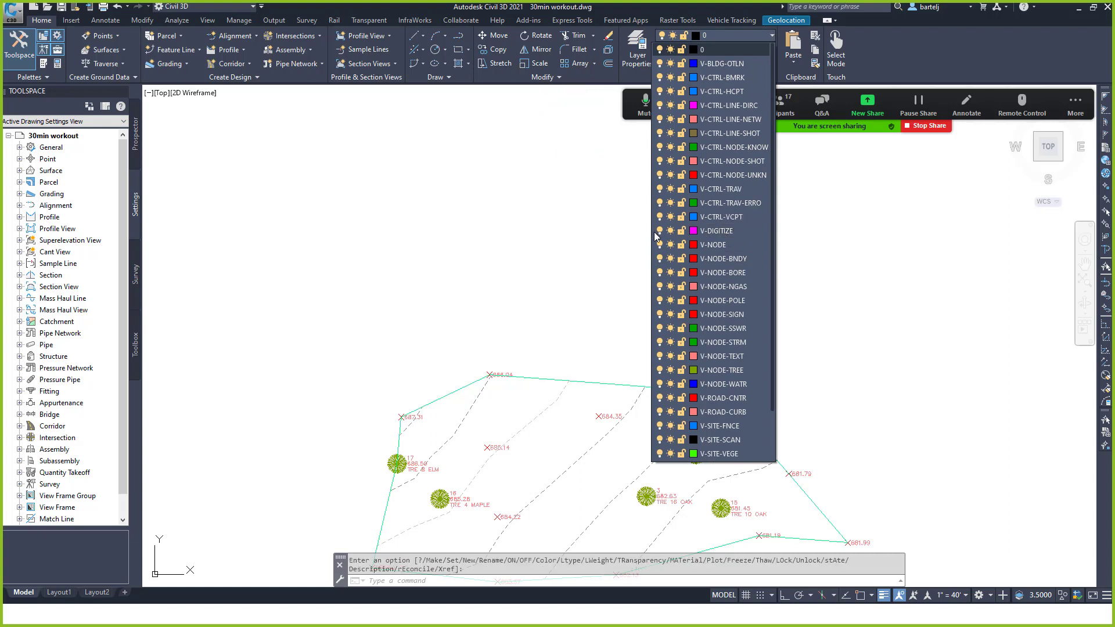
{"action": "left_click", "coordinate": [580, 240]}
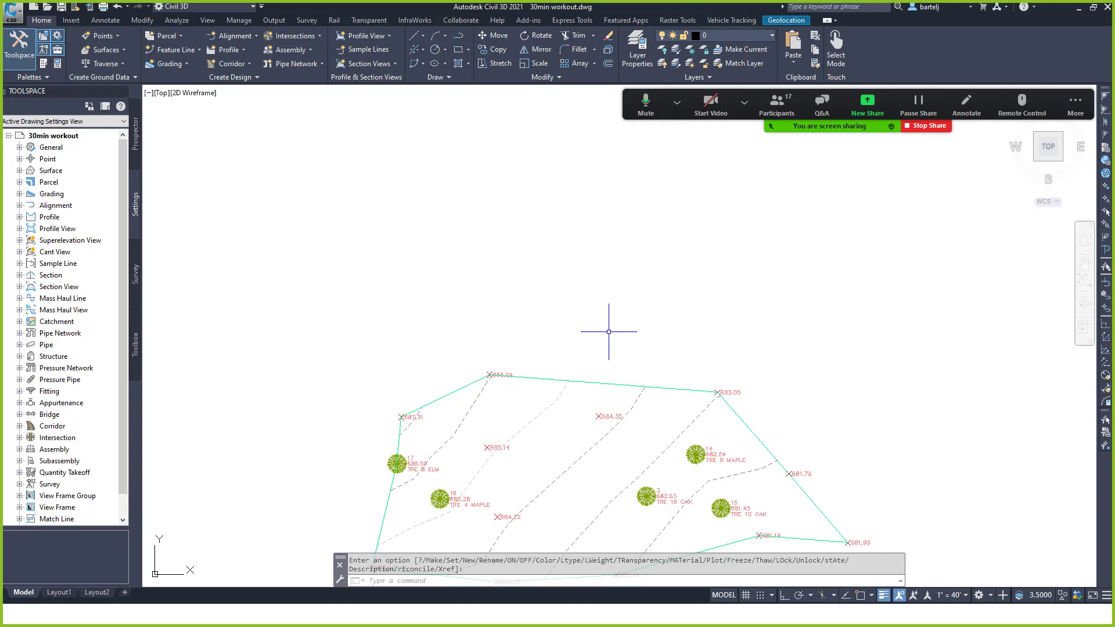
{"action": "scroll", "coordinate": [609, 331], "scroll_direction": "down", "scroll_amount": 3}
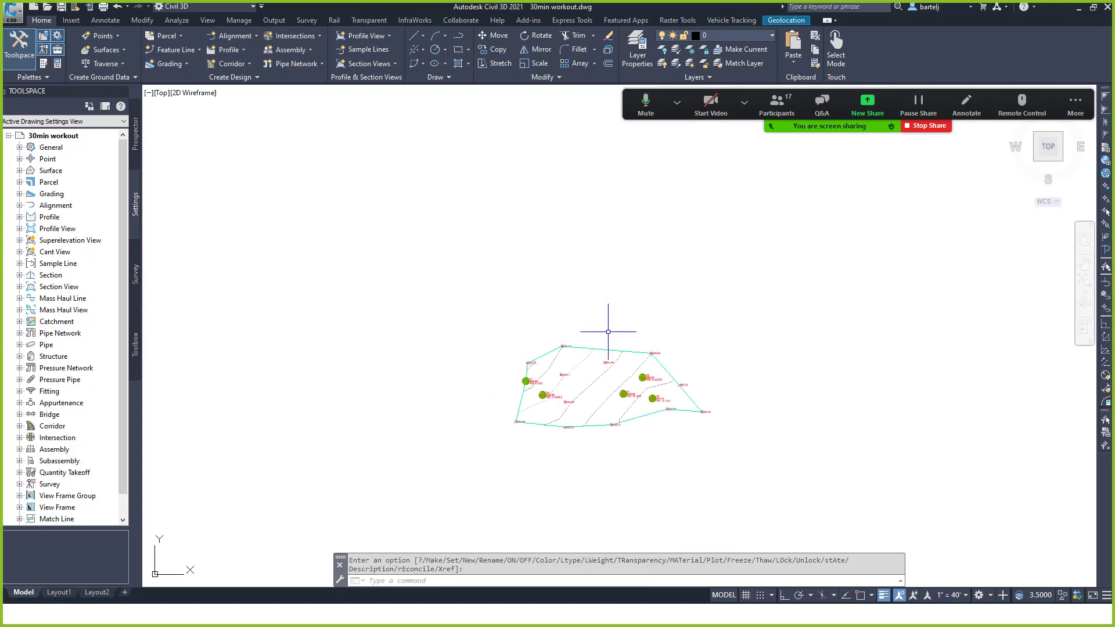
{"action": "type", "text": "z"}
{"action": "key", "text": "Return"}
{"action": "type", "text": "e"}
{"action": "key", "text": "Return"}
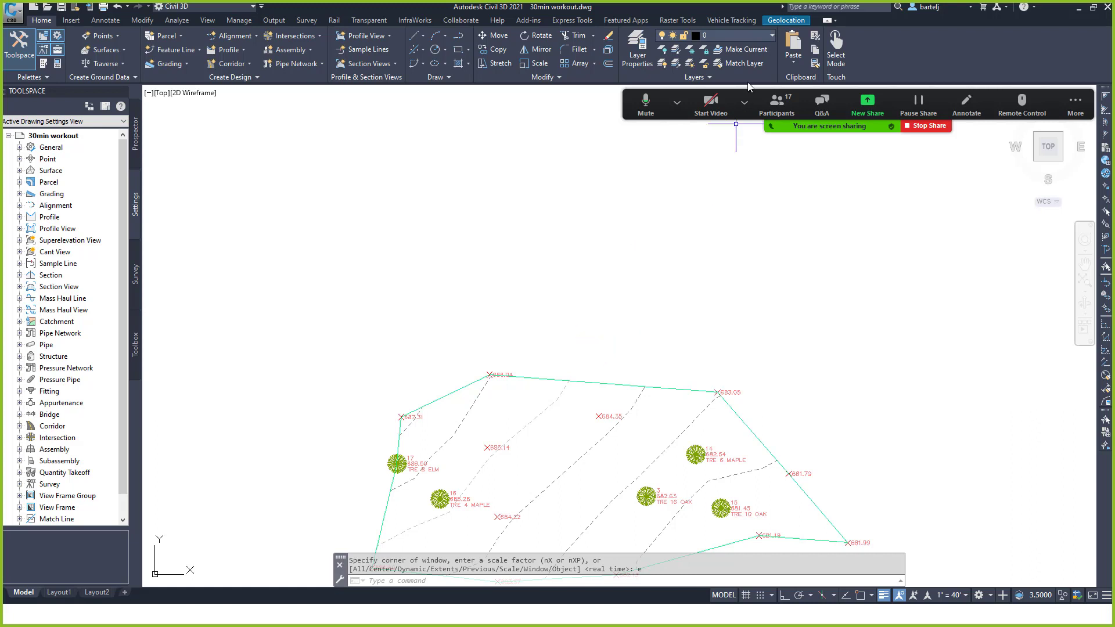
Turn V-DIGITIZE back on, freeze it instead, and zoom extents without the magenta circle.
{"action": "left_click", "coordinate": [772, 35]}
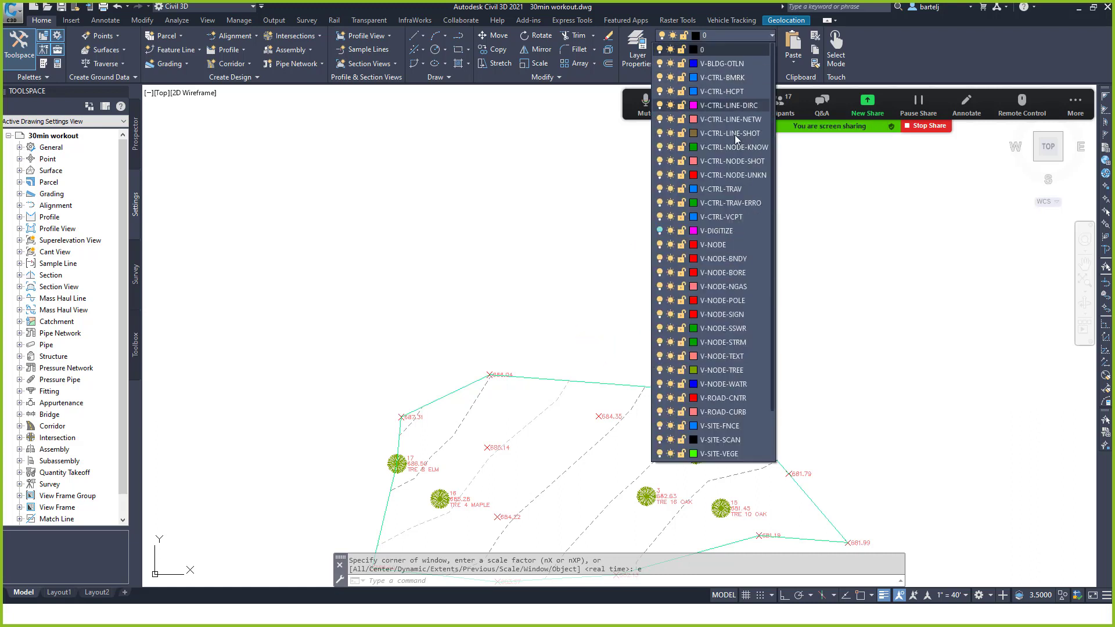
{"action": "left_click", "coordinate": [660, 231]}
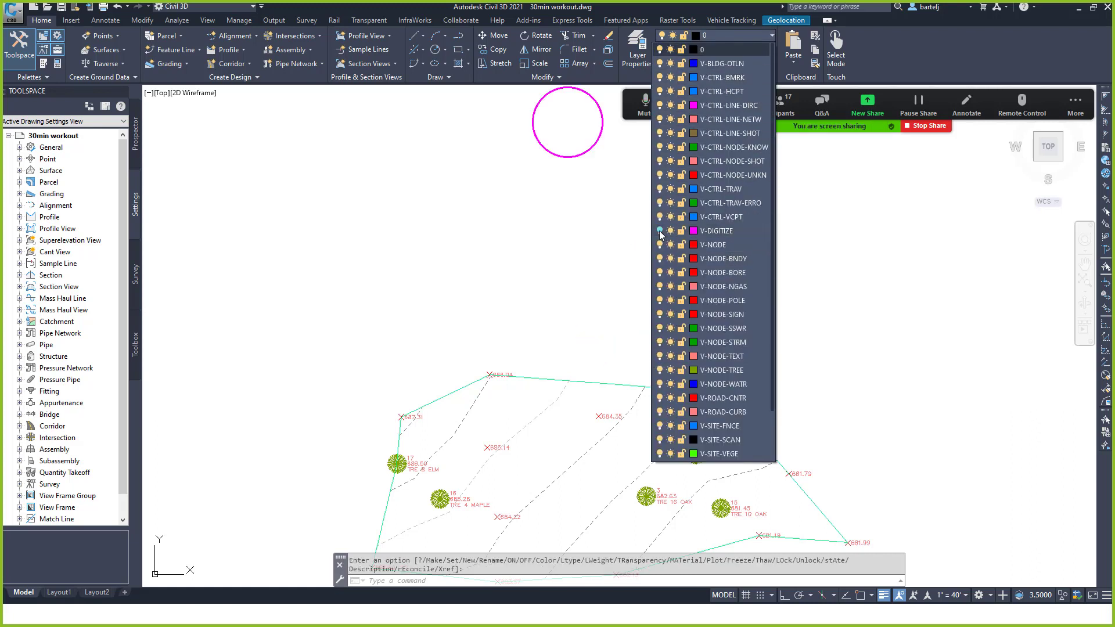
{"action": "left_click", "coordinate": [671, 232]}
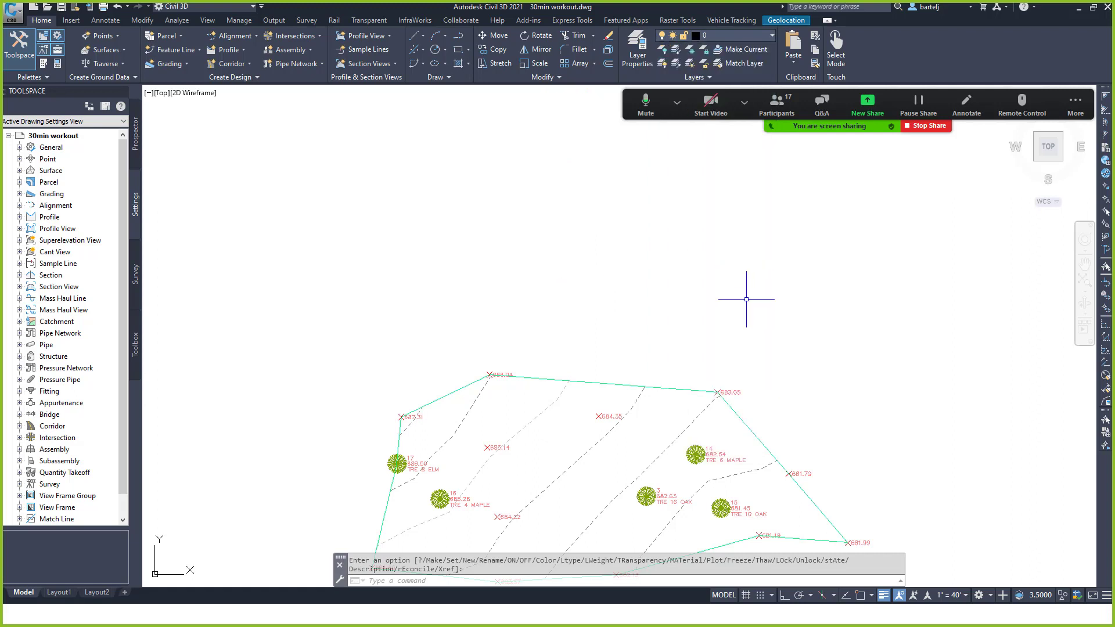
{"action": "type", "text": "z"}
{"action": "key", "text": "Return"}
{"action": "type", "text": "e"}
{"action": "key", "text": "Return"}
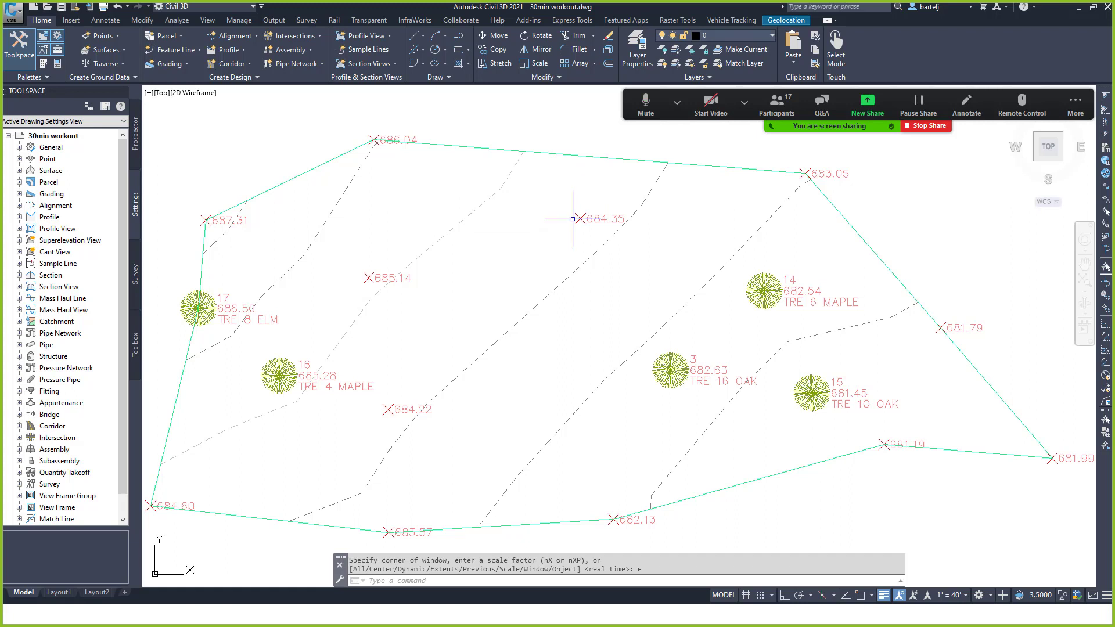
{"action": "mouse_move", "coordinate": [572, 219]}
{"action": "left_click", "coordinate": [58, 592]}
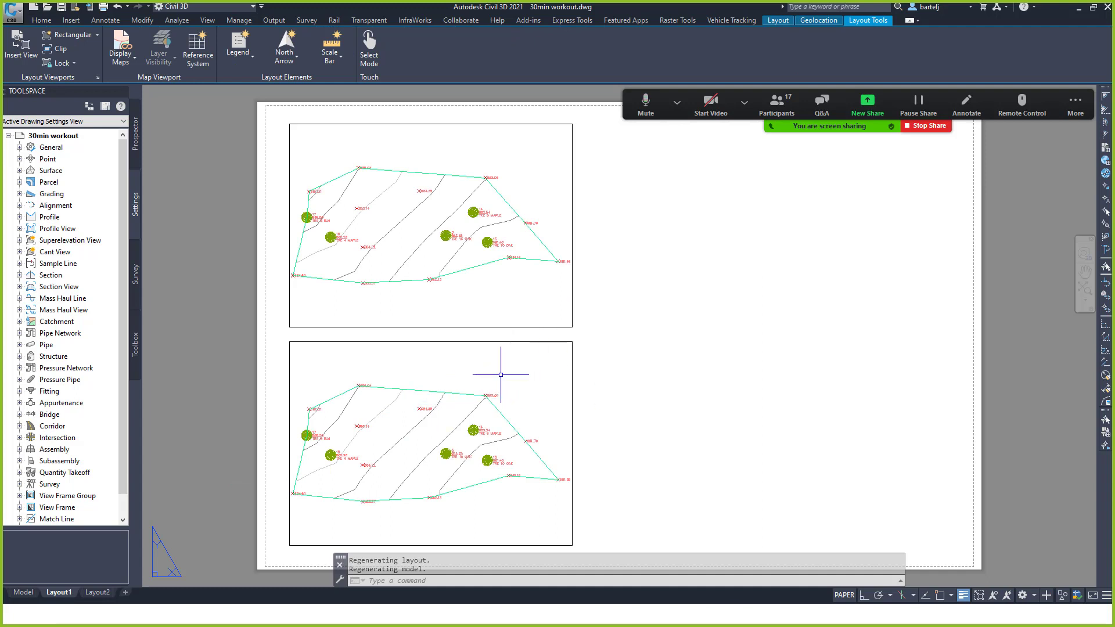
Make the upper viewport on Layout1 active for editing.
{"action": "double_click", "coordinate": [450, 296]}
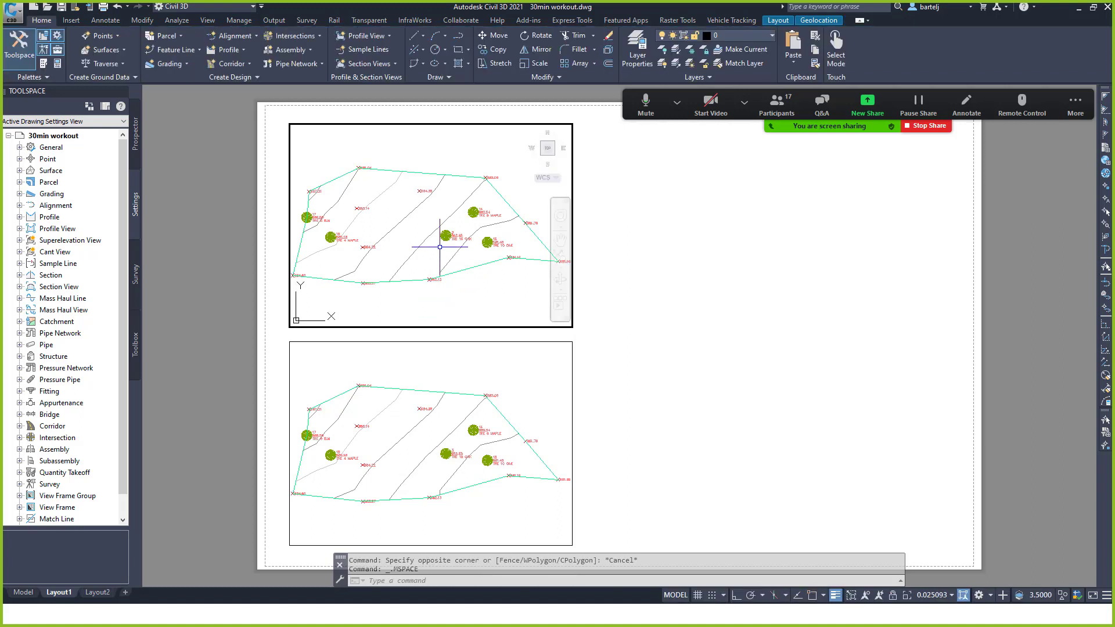
Open the Layer Properties Manager with LA and maximize all columns.
{"action": "type", "text": "LA"}
{"action": "key", "text": "Return"}
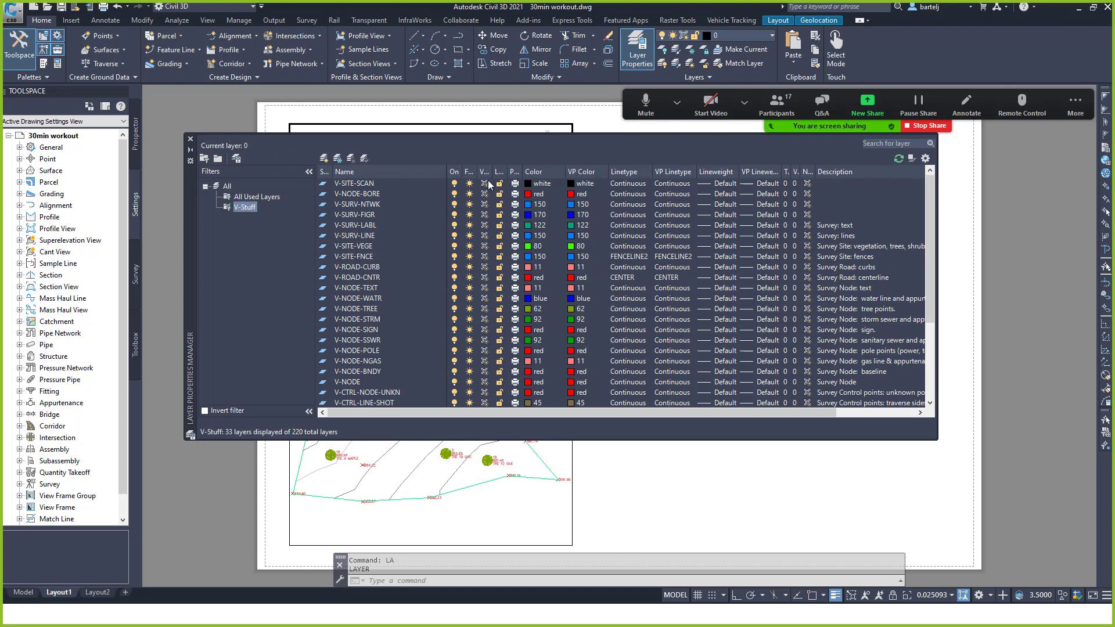
{"action": "right_click", "coordinate": [426, 169]}
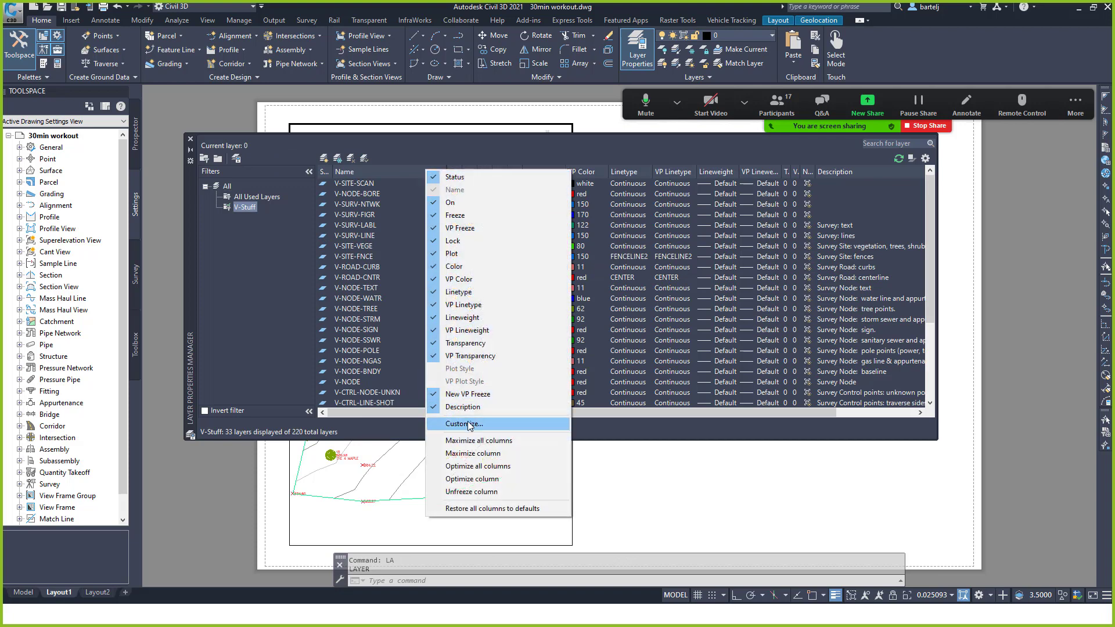
{"action": "left_click", "coordinate": [474, 441]}
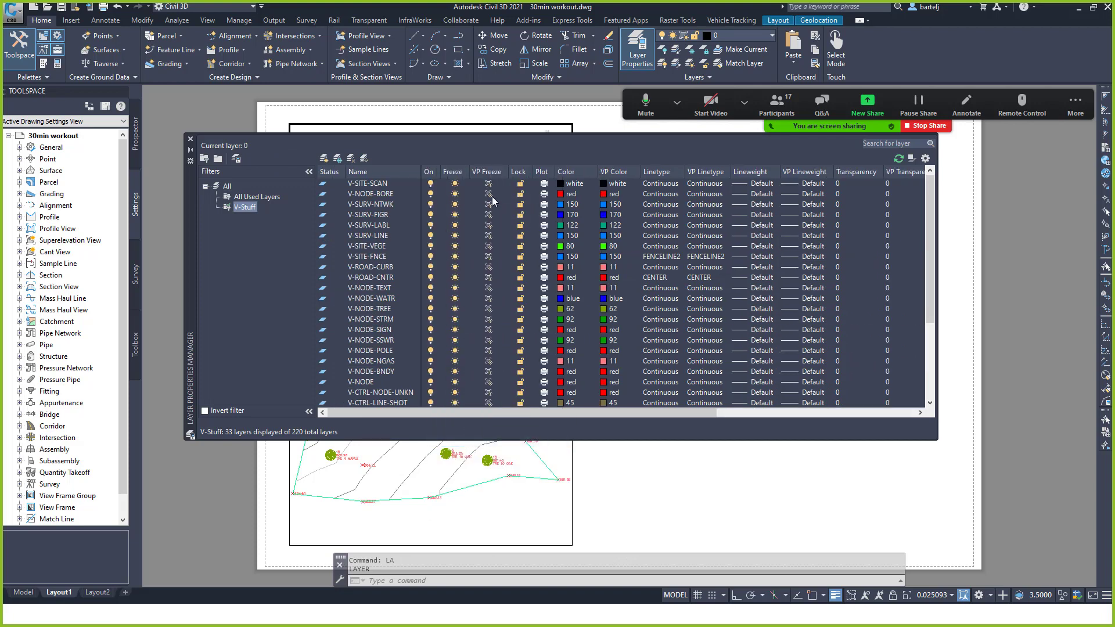
{"action": "left_click_drag", "start_coordinate": [501, 410], "coordinate": [709, 423]}
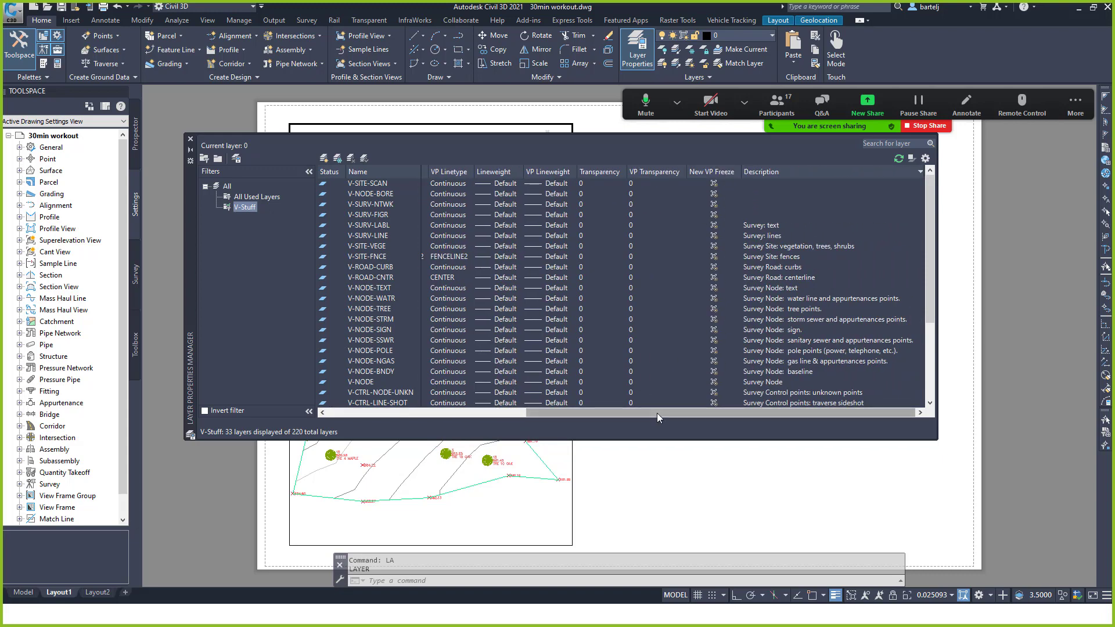
{"action": "left_click_drag", "start_coordinate": [657, 413], "coordinate": [442, 423]}
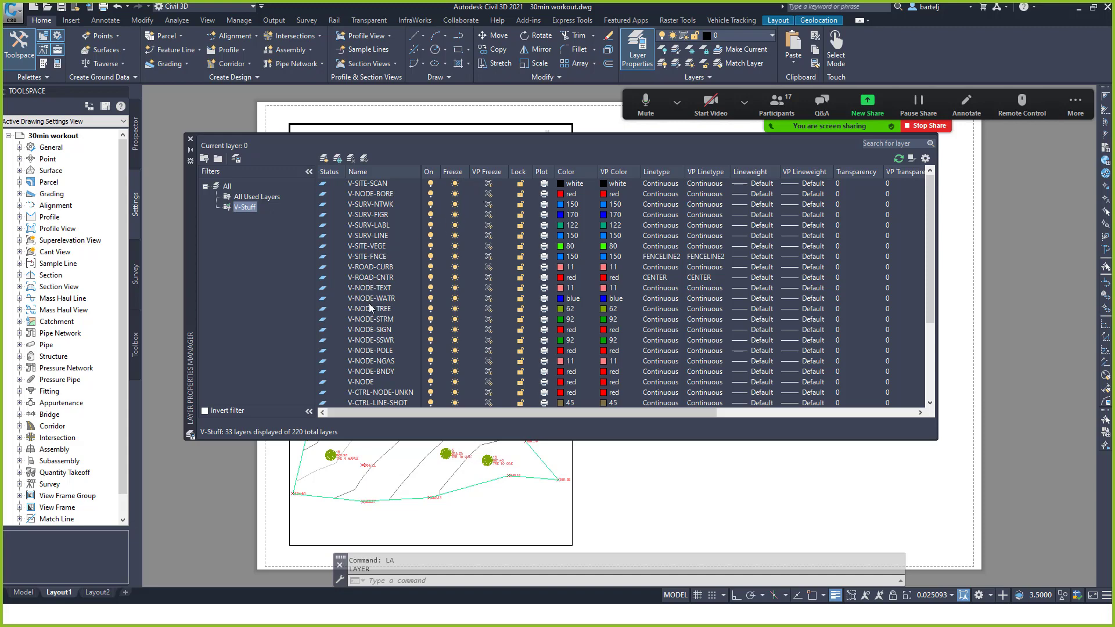
Freeze V-NODE in the current viewport only via VP Freeze, then close the palette.
{"action": "scroll", "coordinate": [370, 287], "scroll_direction": "down", "scroll_amount": 1}
{"action": "scroll", "coordinate": [370, 299], "scroll_direction": "down", "scroll_amount": 1}
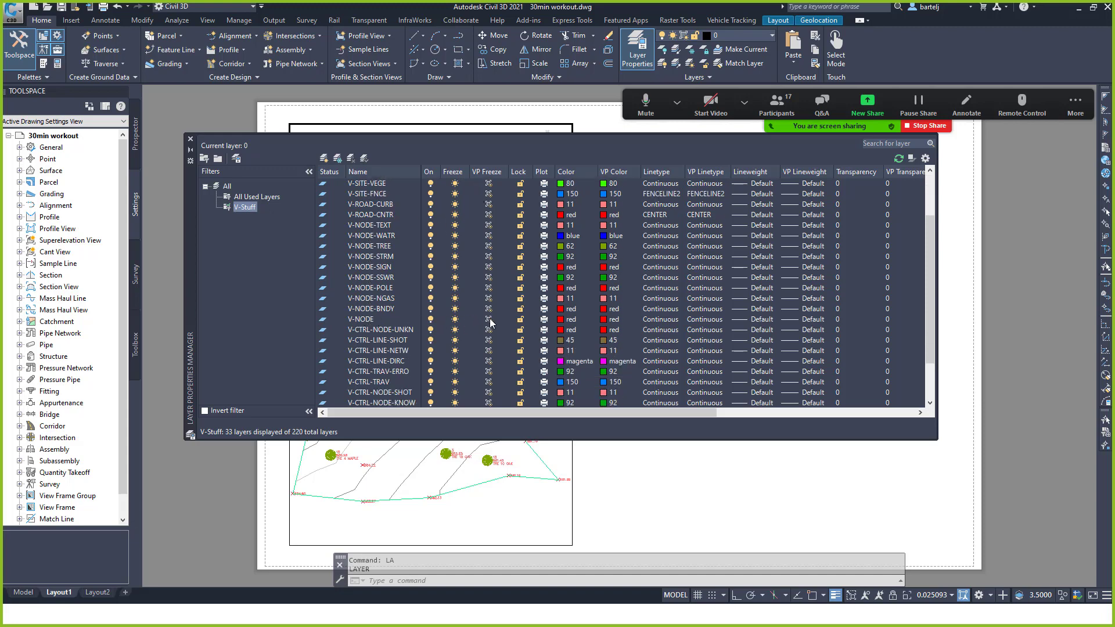
{"action": "left_click", "coordinate": [490, 319]}
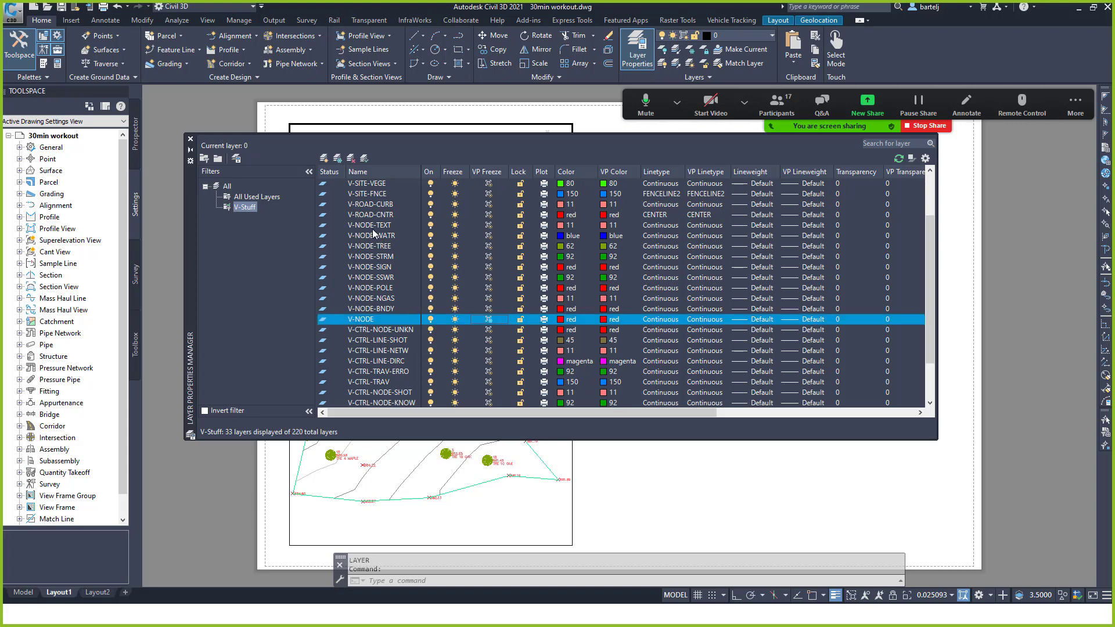
{"action": "left_click", "coordinate": [190, 140]}
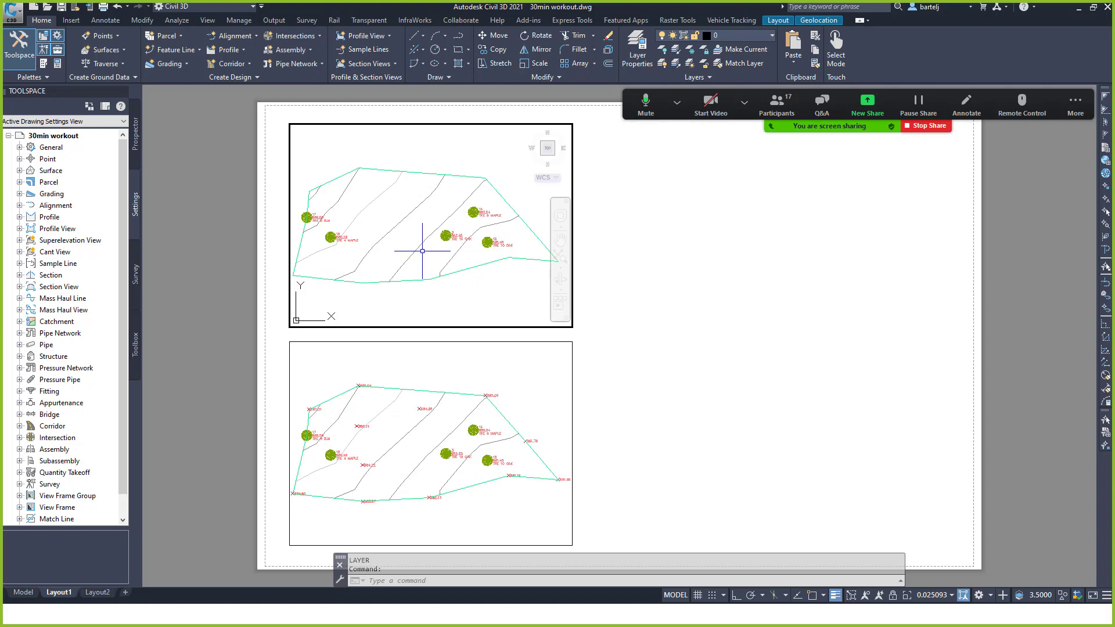
Set New VP Freeze on the V-NODE layer and close the Layer Properties Manager.
{"action": "mouse_move", "coordinate": [422, 252]}
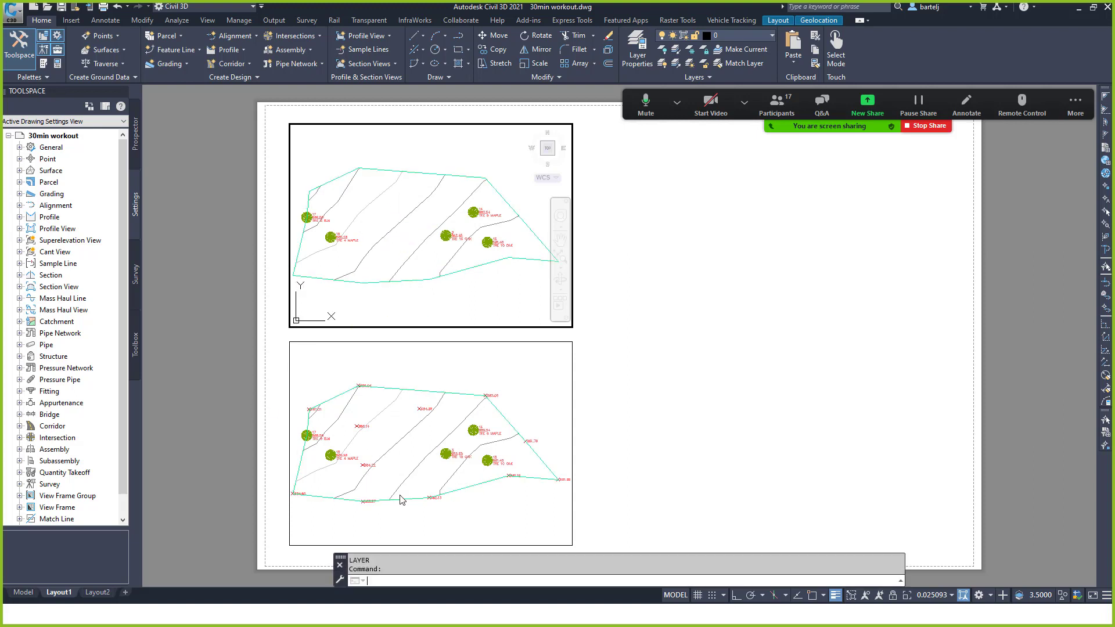
{"action": "type", "text": "la"}
{"action": "key", "text": "Return"}
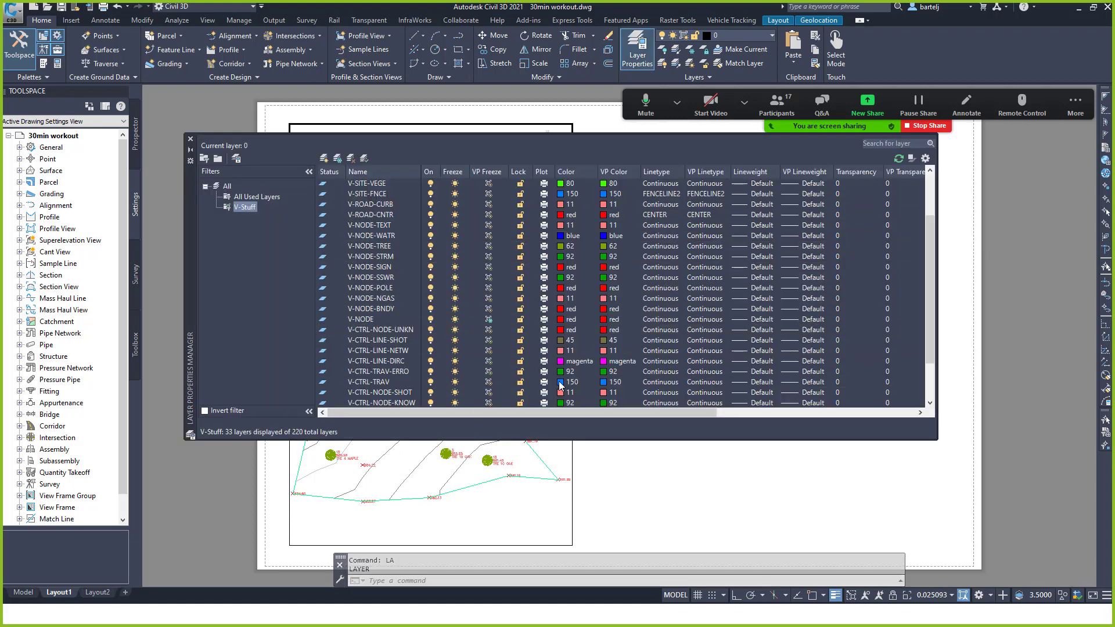
{"action": "left_click_drag", "start_coordinate": [581, 412], "coordinate": [702, 412]}
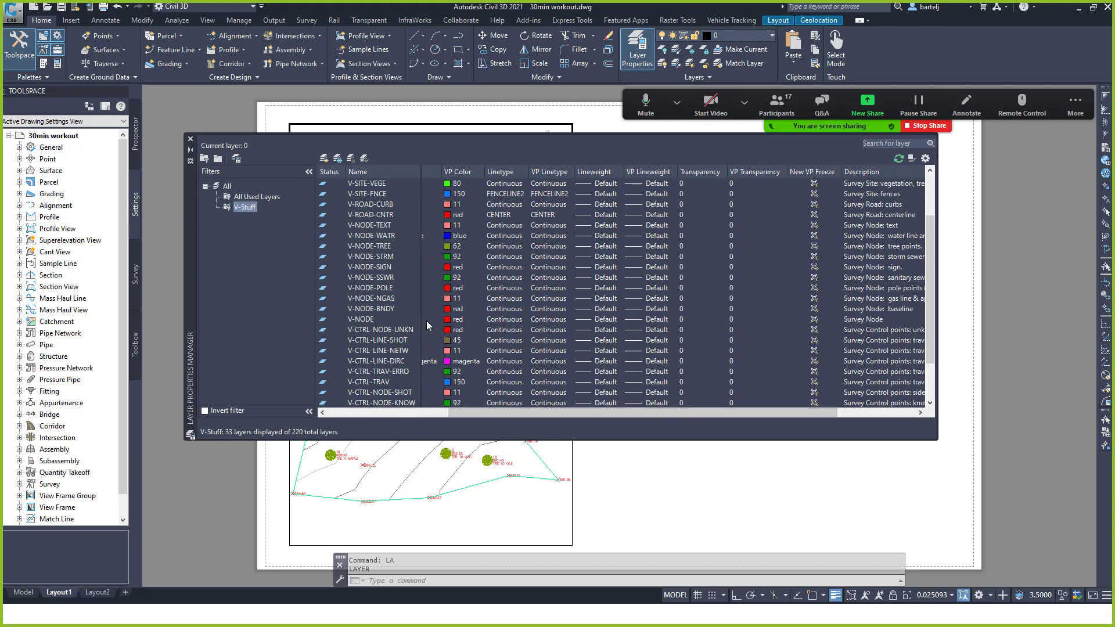
{"action": "left_click", "coordinate": [815, 320]}
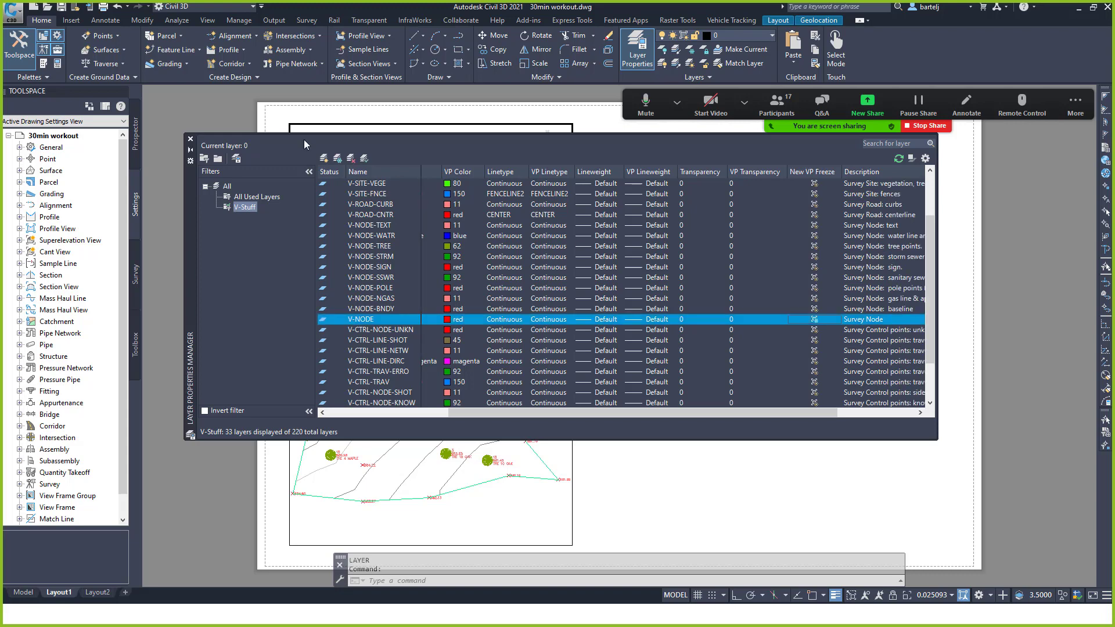
{"action": "left_click", "coordinate": [191, 140]}
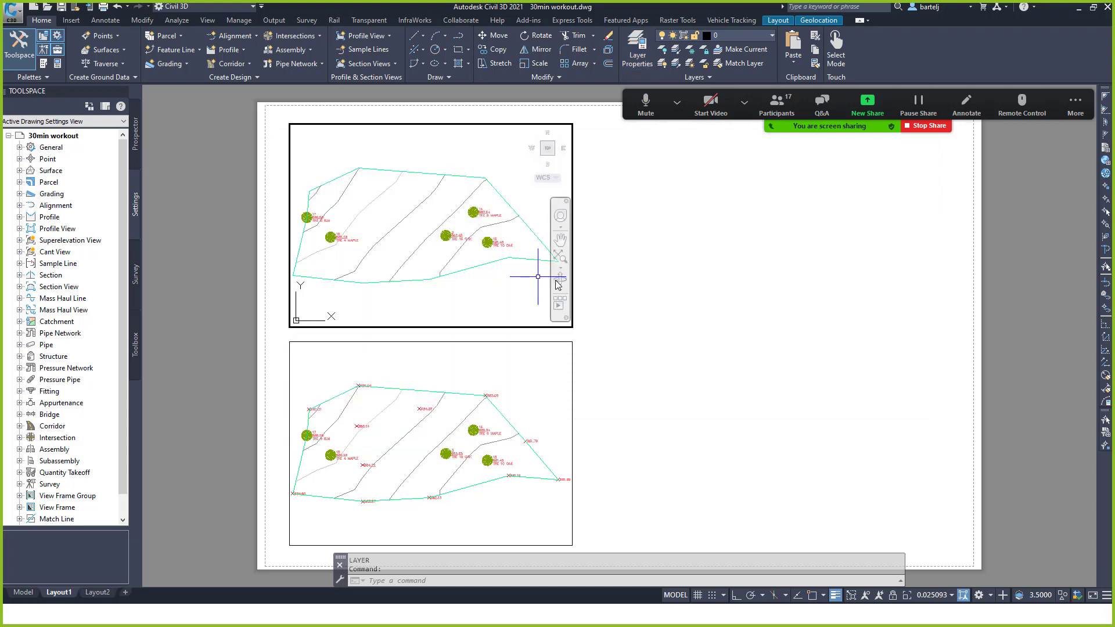
{"action": "key", "text": "Escape"}
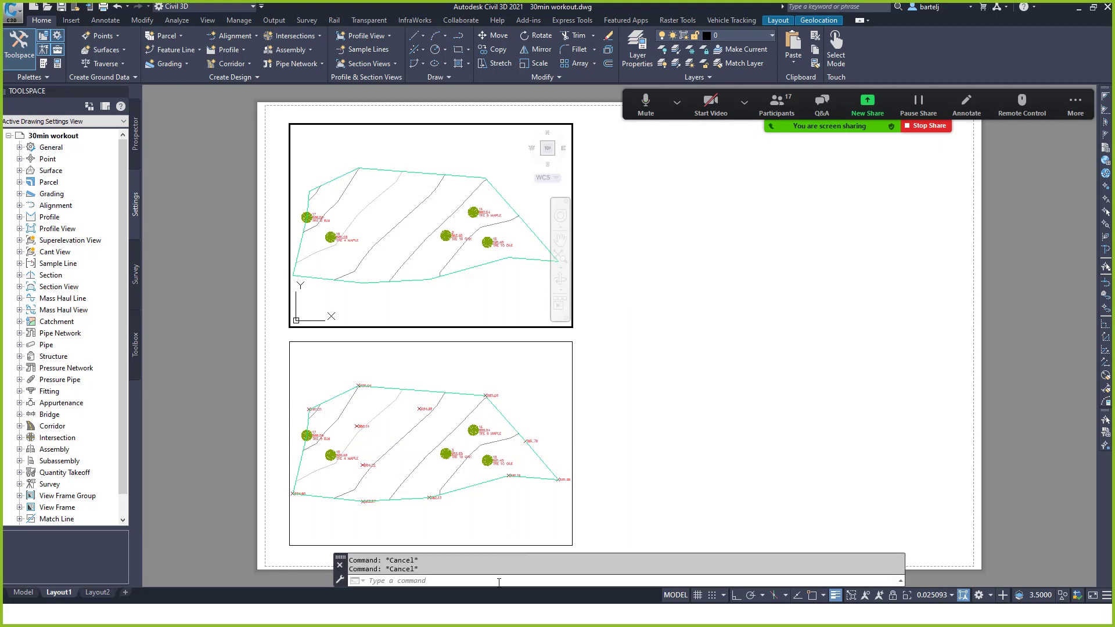
Return to paper space and draw a new viewport with MVIEW on the right of Layout1.
{"action": "double_click", "coordinate": [639, 443]}
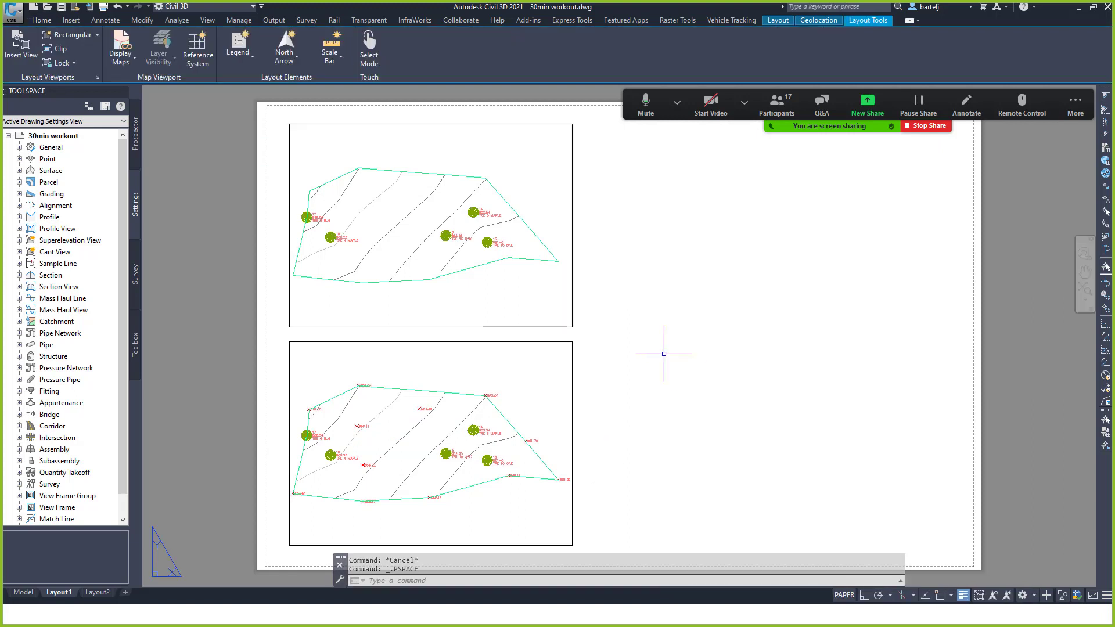
{"action": "type", "text": "mv"}
{"action": "key", "text": "Return"}
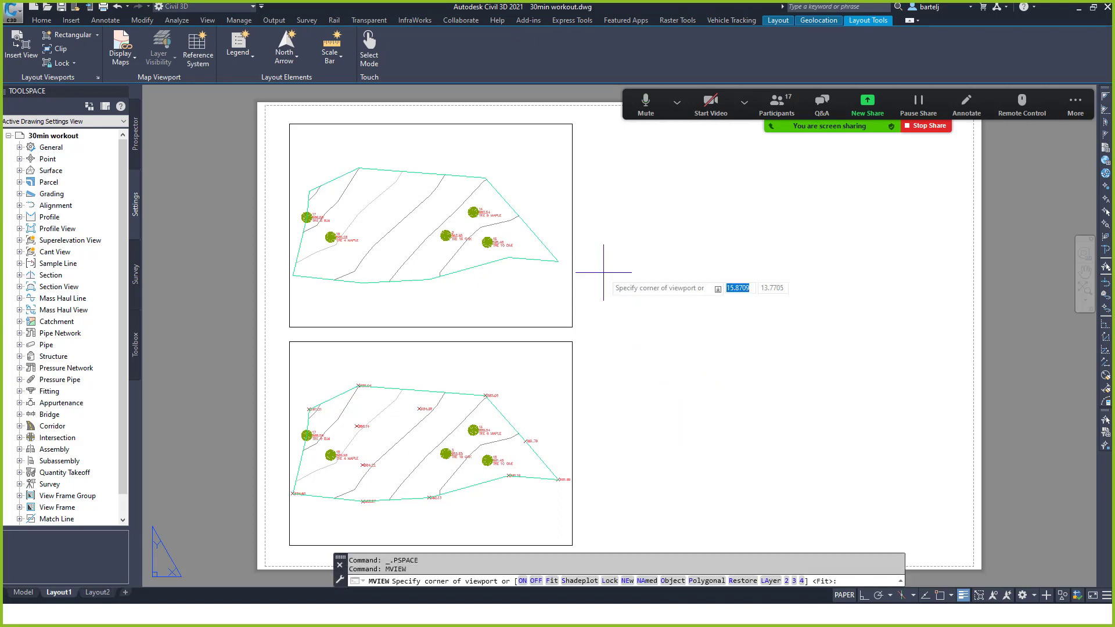
{"action": "left_click", "coordinate": [620, 353]}
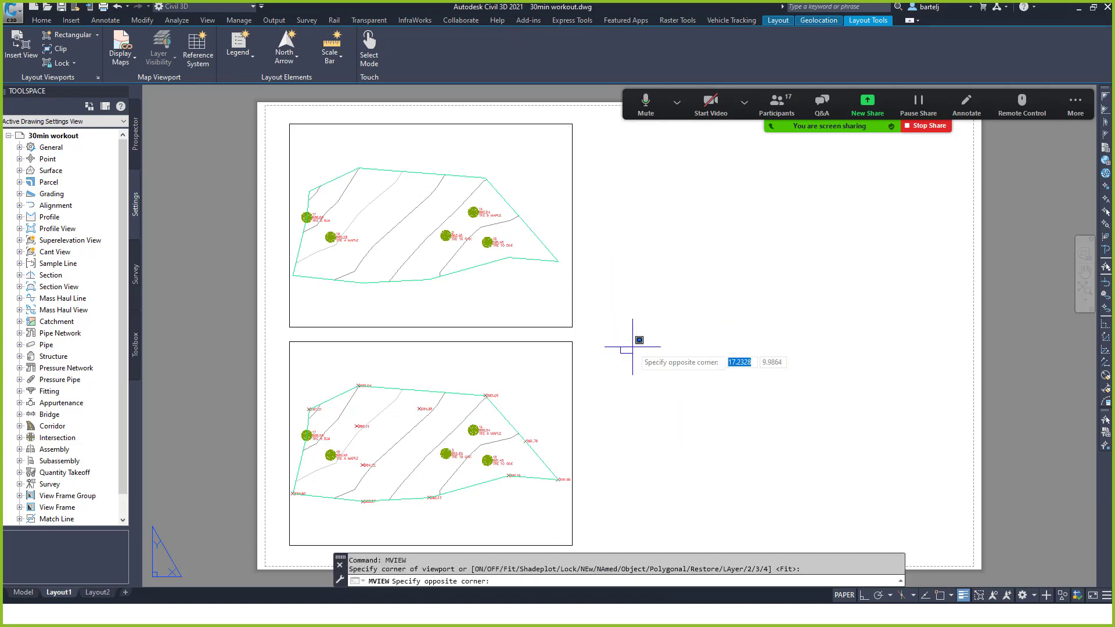
{"action": "left_click", "coordinate": [914, 172]}
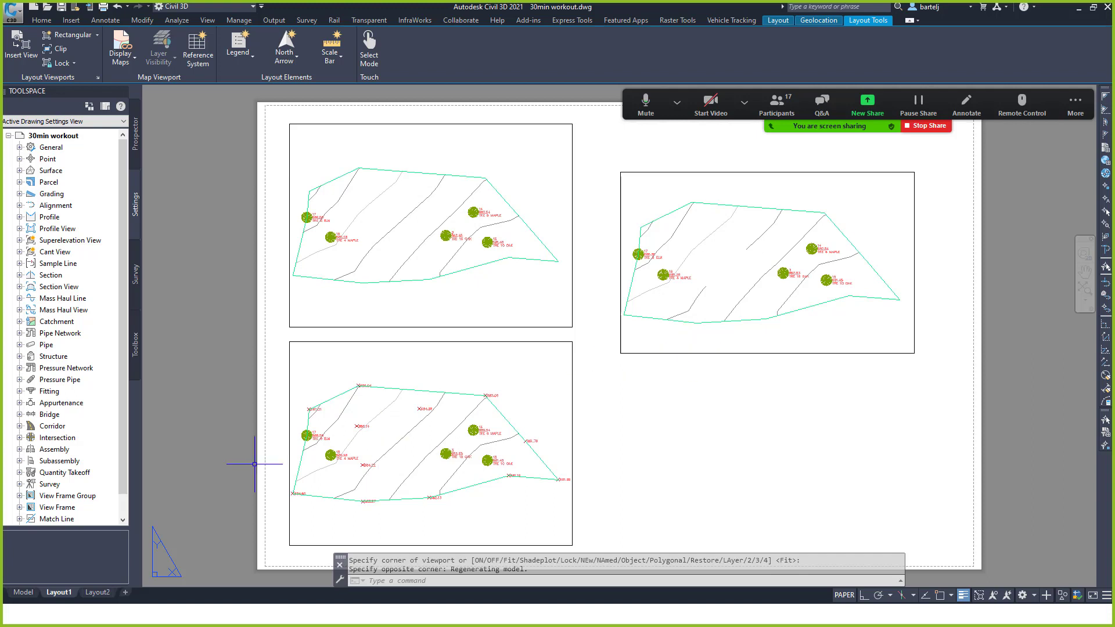
Switch to the Model tab and open the Layer Properties Manager with LA.
{"action": "mouse_move", "coordinate": [29, 593]}
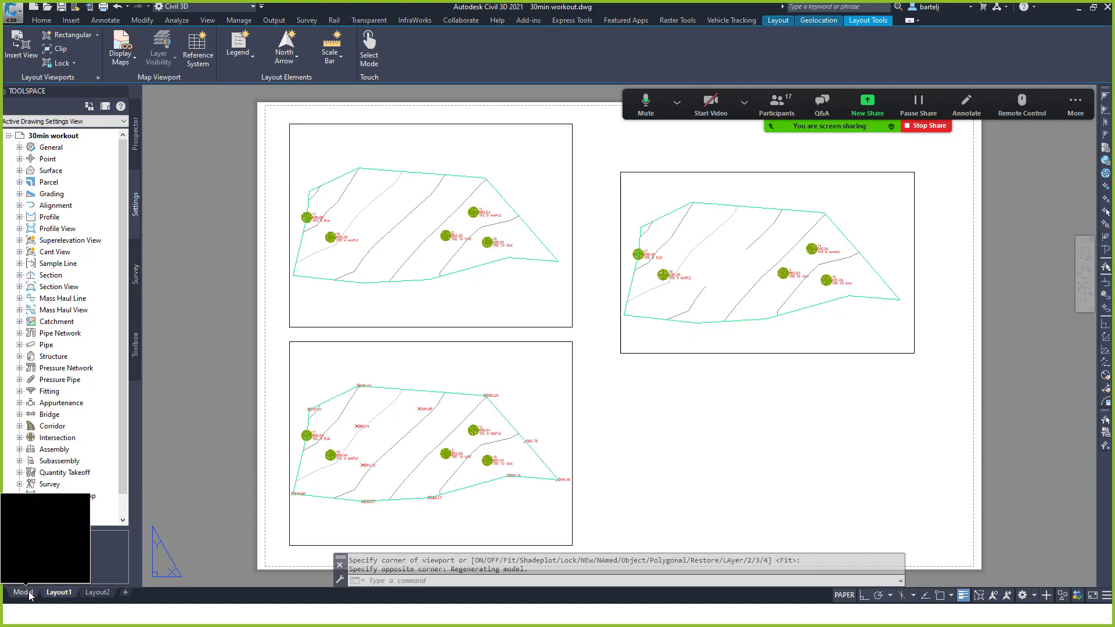
{"action": "left_click", "coordinate": [24, 593]}
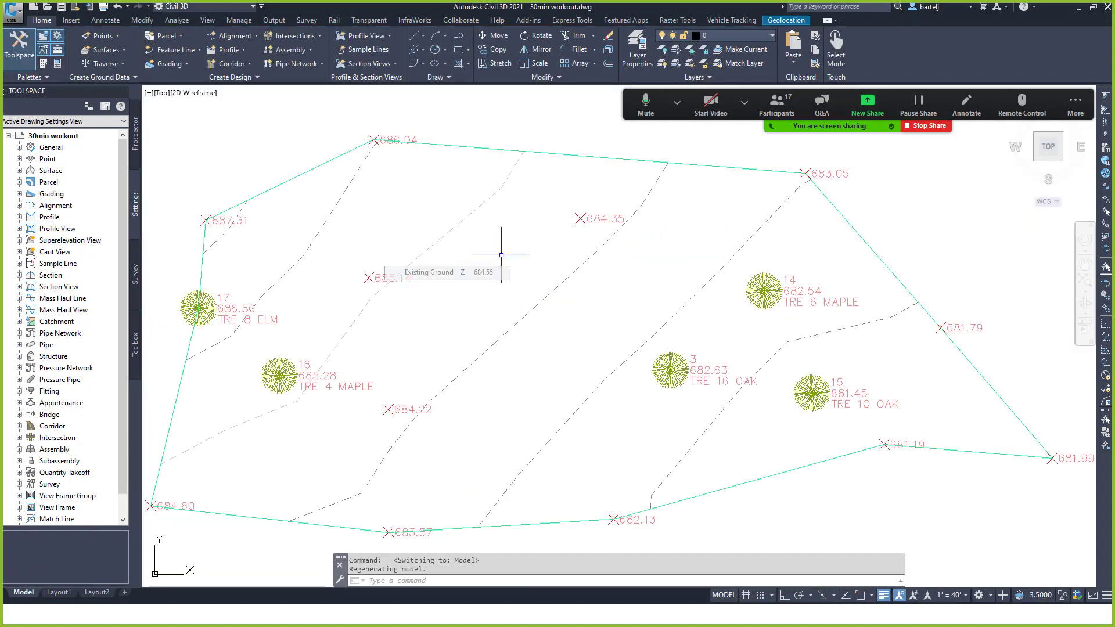
{"action": "type", "text": "la"}
{"action": "key", "text": "Return"}
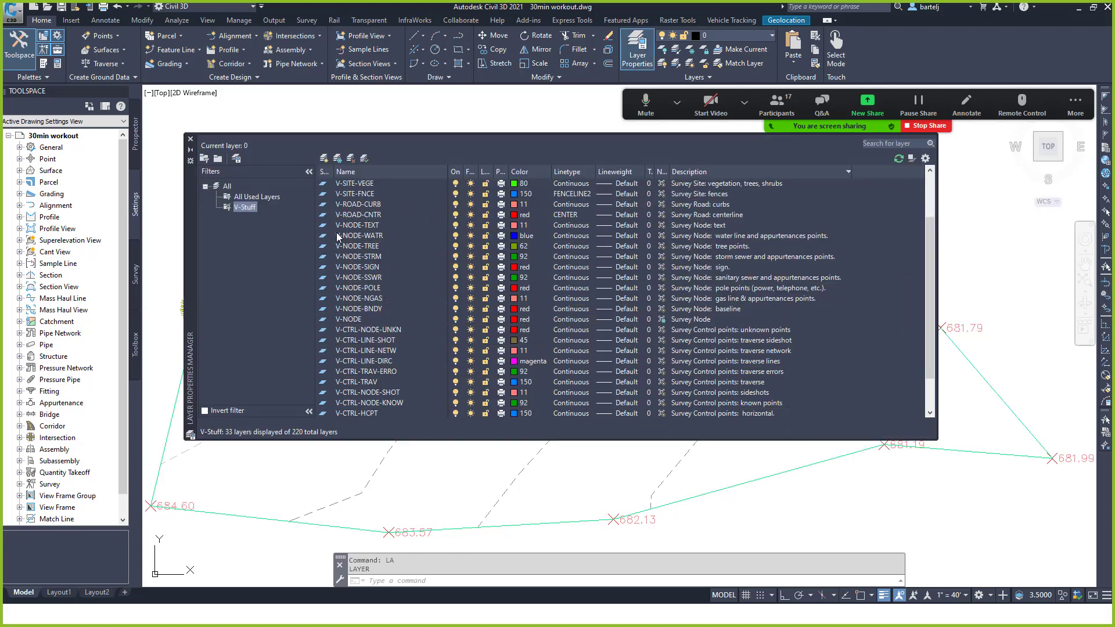
{"action": "scroll", "coordinate": [366, 220], "scroll_direction": "up", "scroll_amount": 2}
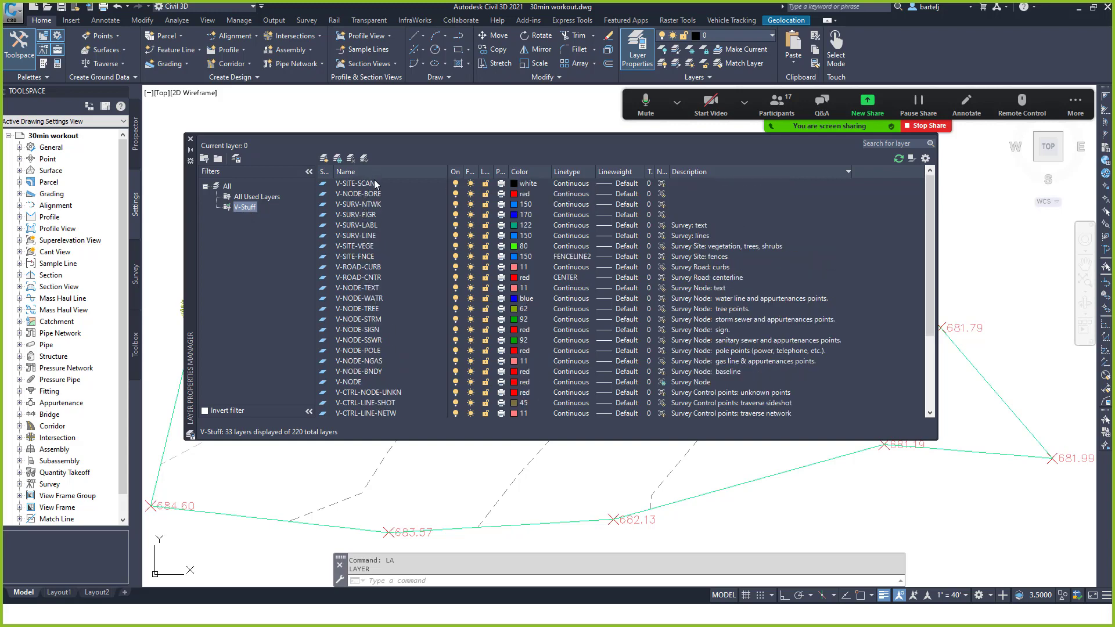
Enable Show Filters in Layer List and view the All and V-Stuff filters.
{"action": "right_click", "coordinate": [372, 194]}
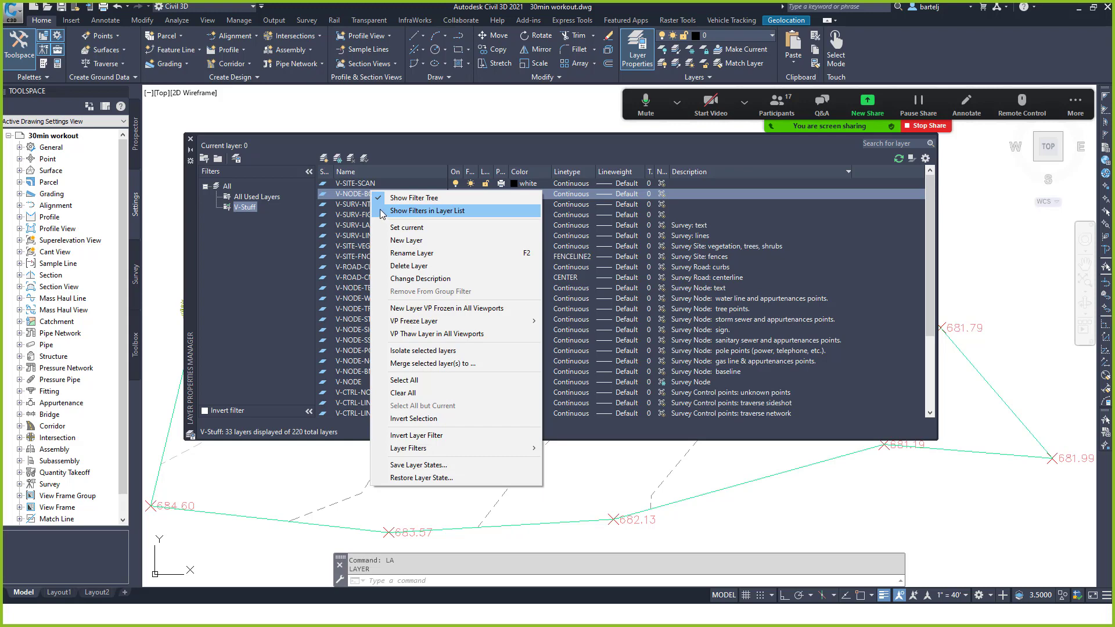
{"action": "left_click", "coordinate": [382, 211]}
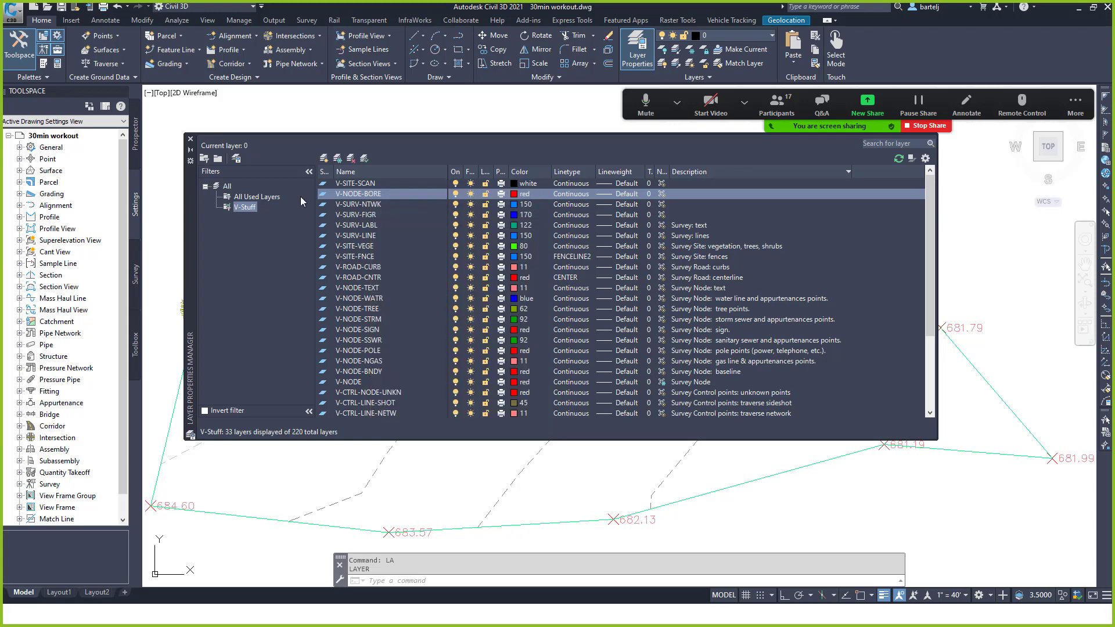
{"action": "left_click", "coordinate": [227, 187]}
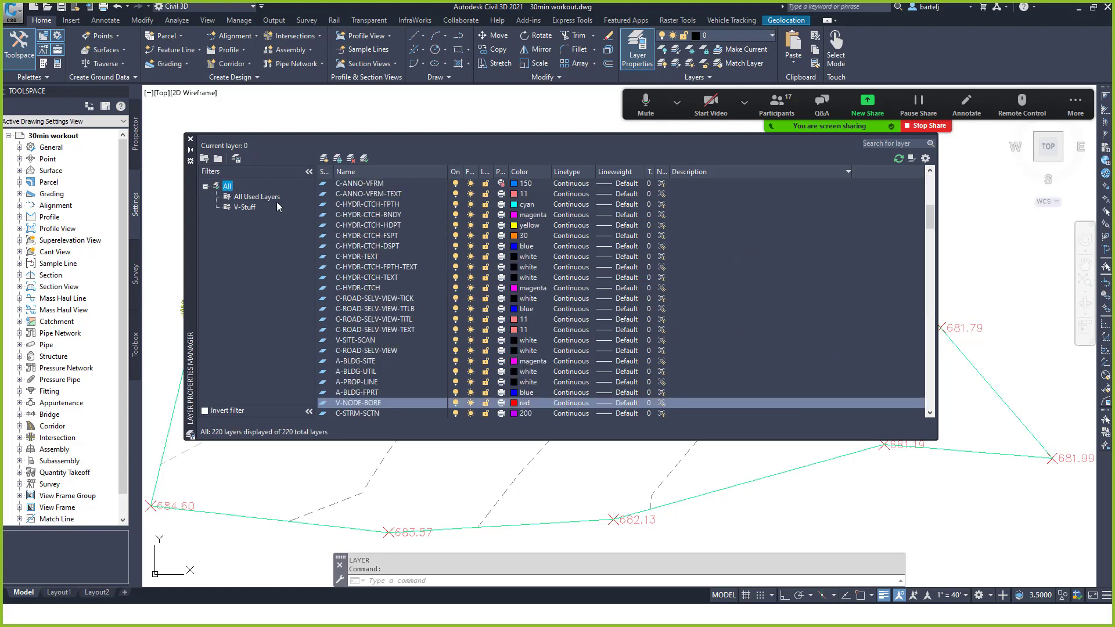
{"action": "left_click_drag", "start_coordinate": [931, 221], "coordinate": [932, 184]}
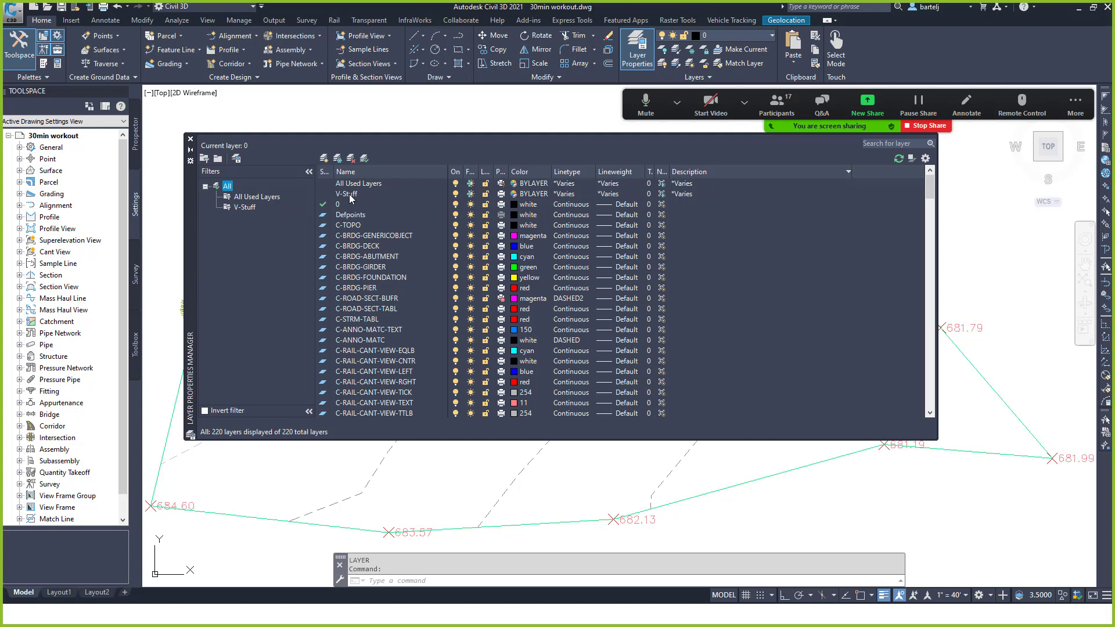
{"action": "left_click", "coordinate": [243, 207]}
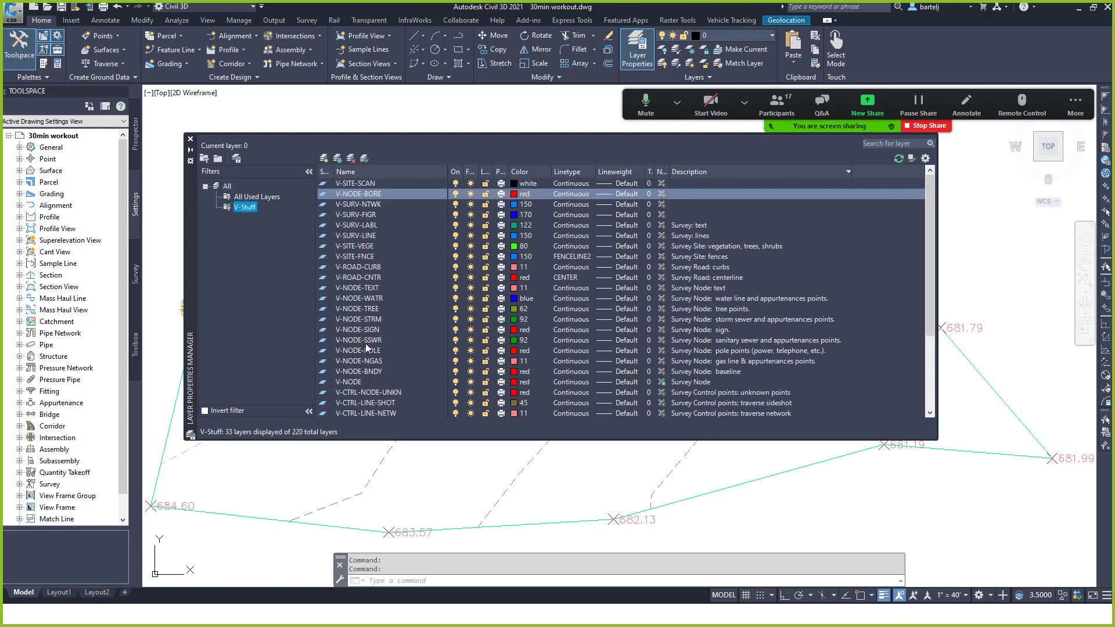
{"action": "left_click", "coordinate": [228, 187]}
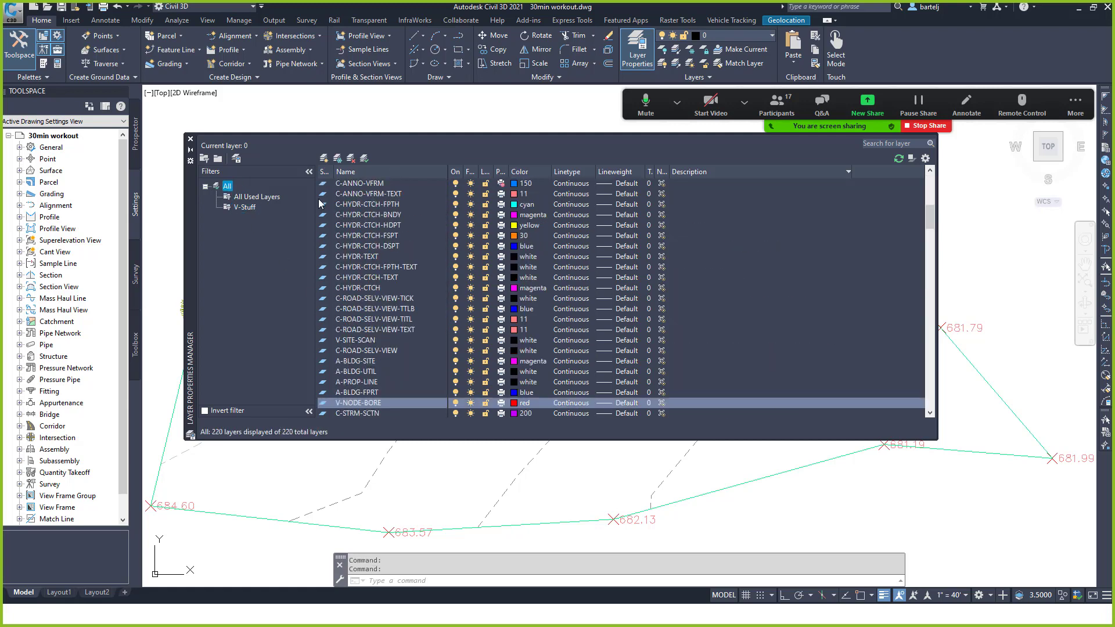
{"action": "left_click_drag", "start_coordinate": [930, 215], "coordinate": [931, 174]}
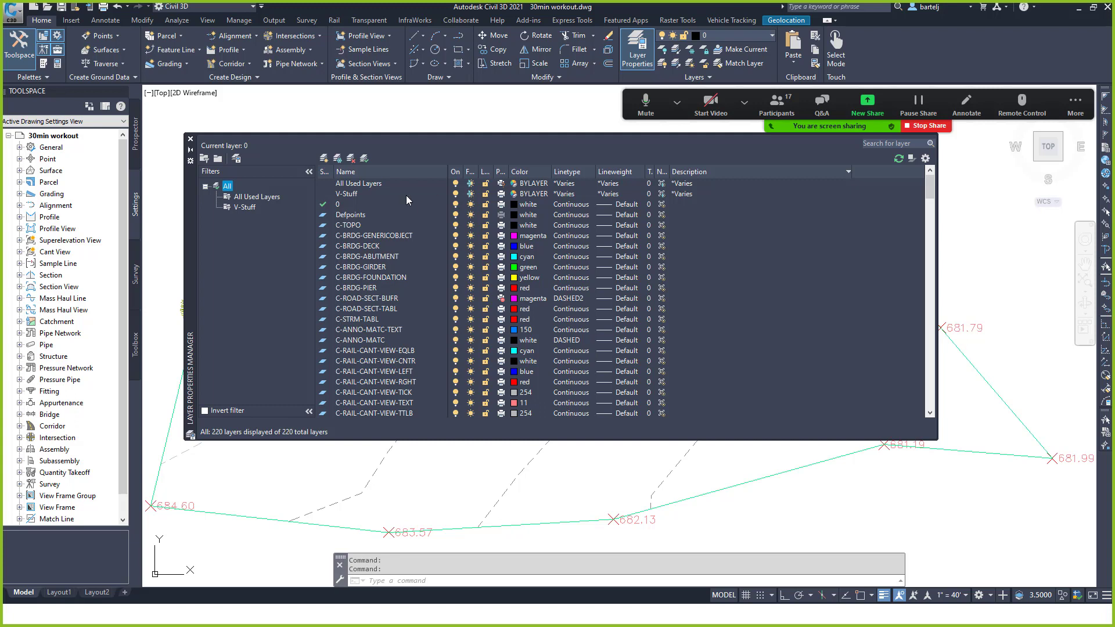
Turn the V-Stuff group's layers off and back on.
{"action": "left_click", "coordinate": [348, 194]}
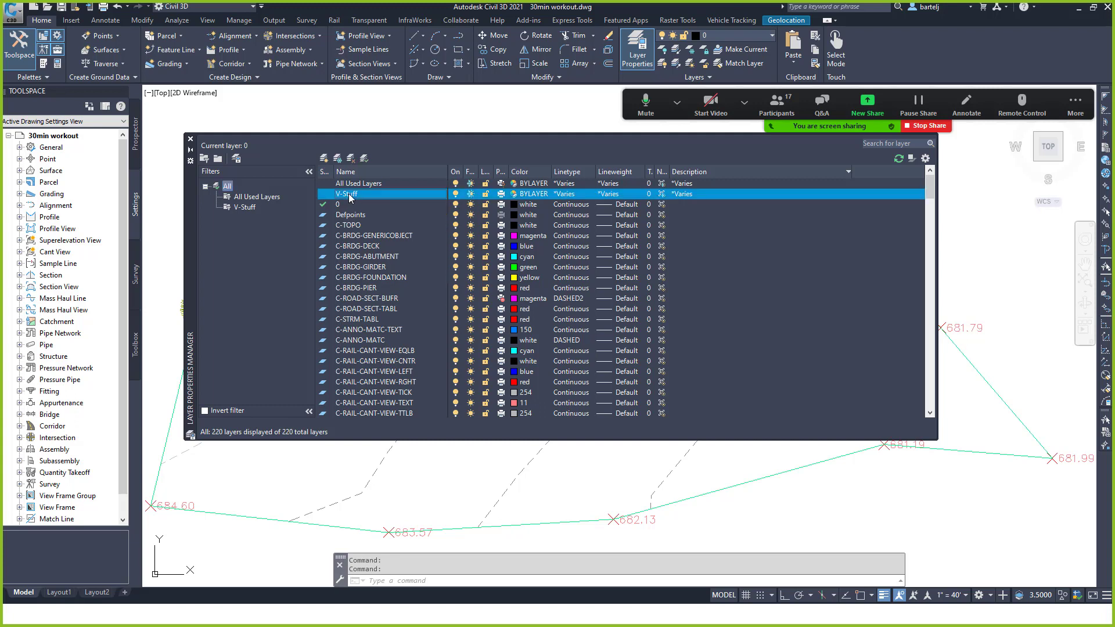
{"action": "left_click", "coordinate": [456, 194]}
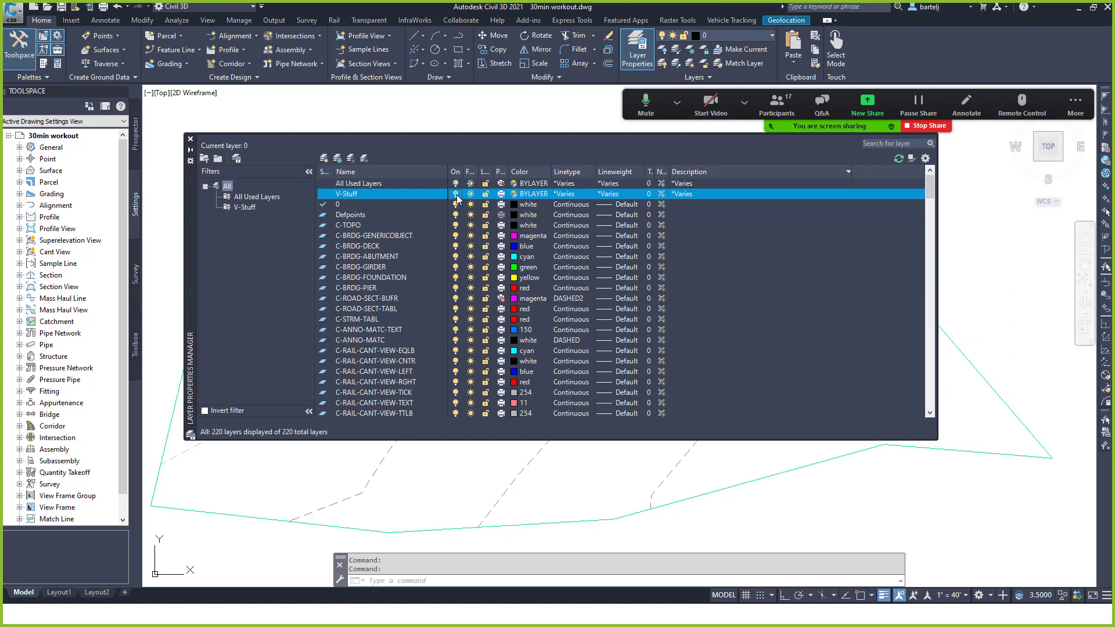
{"action": "left_click", "coordinate": [456, 194]}
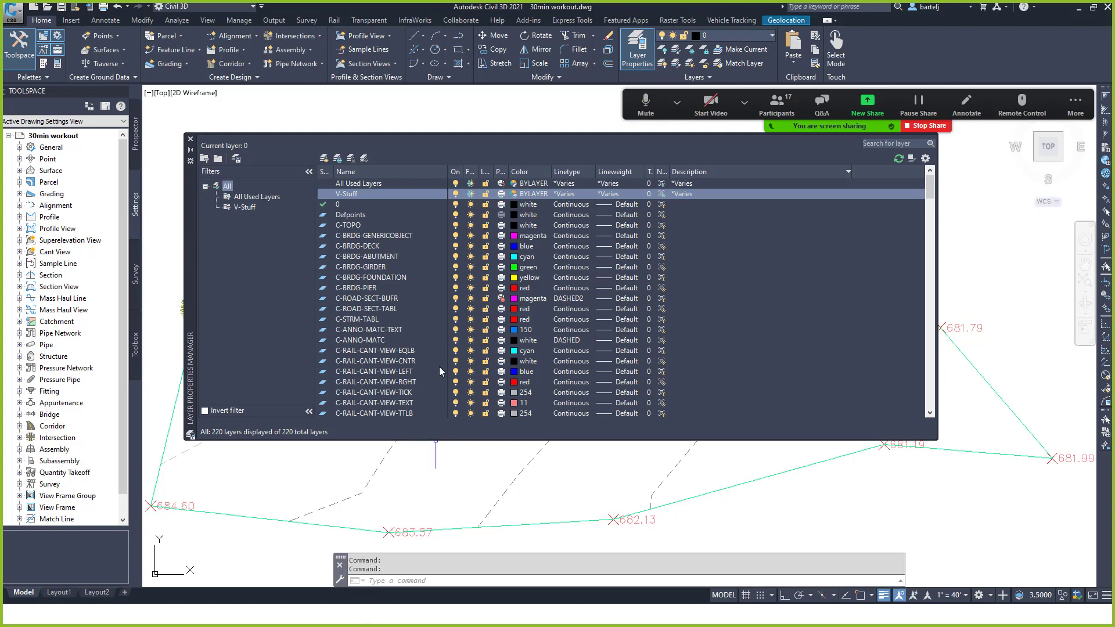
Select all 220 layers in the Layer Properties Manager and switch to the Excel workbook.
{"action": "left_click", "coordinate": [374, 269]}
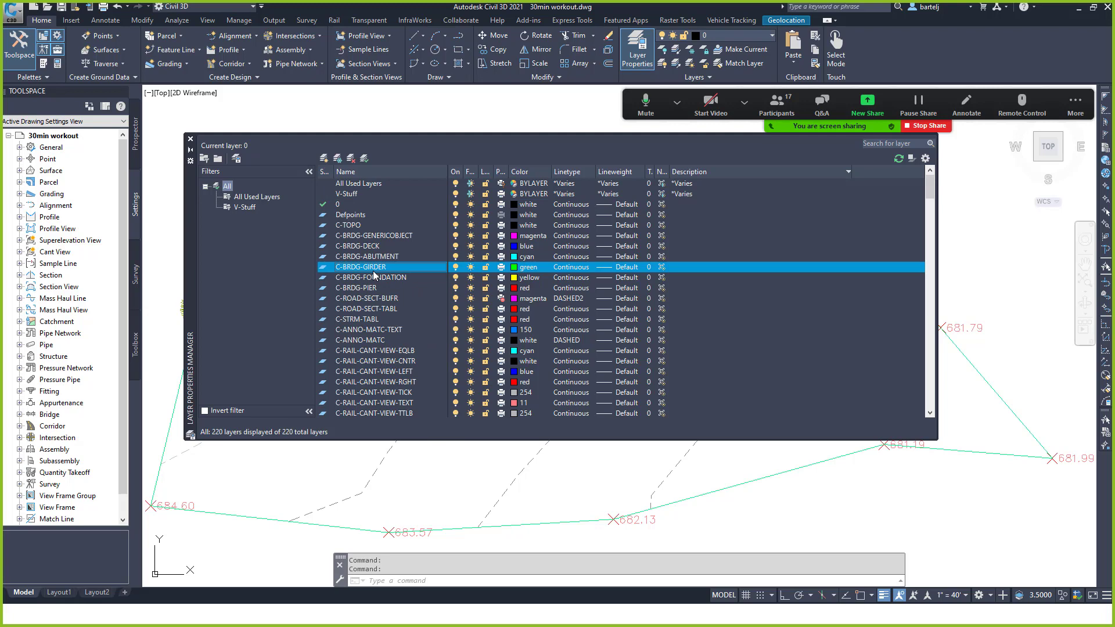
{"action": "key", "text": "ctrl+a"}
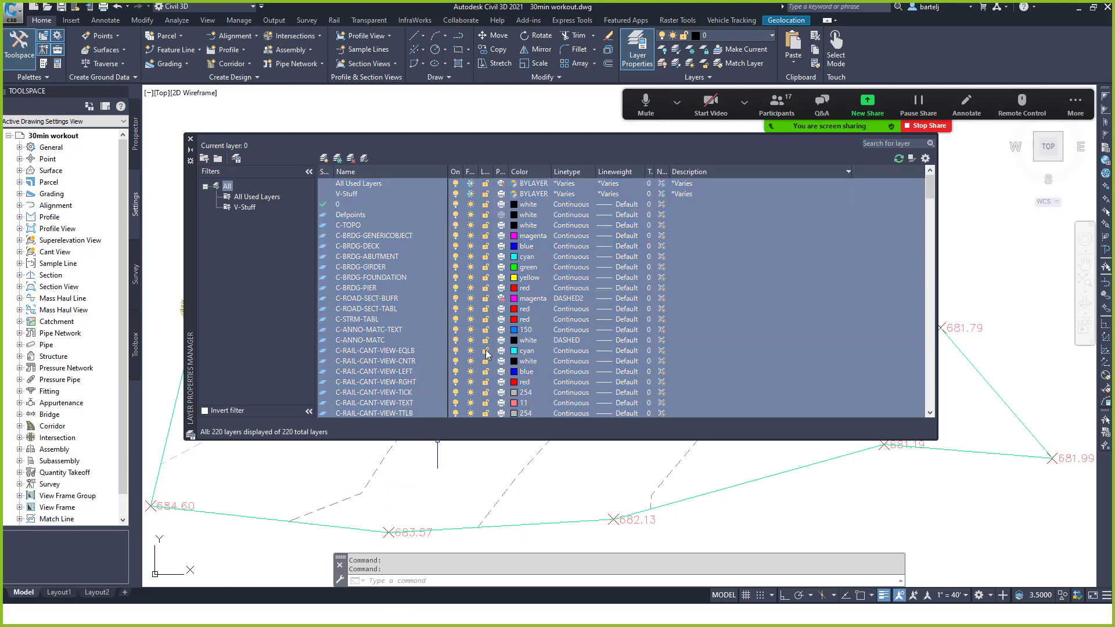
{"action": "key", "text": "alt+Tab"}
{"action": "key", "text": "alt+Tab"}
{"action": "key", "text": "alt+Tab"}
{"action": "key", "text": "alt+Tab"}
{"action": "key", "text": "alt+Tab"}
{"action": "key", "text": "alt+Tab"}
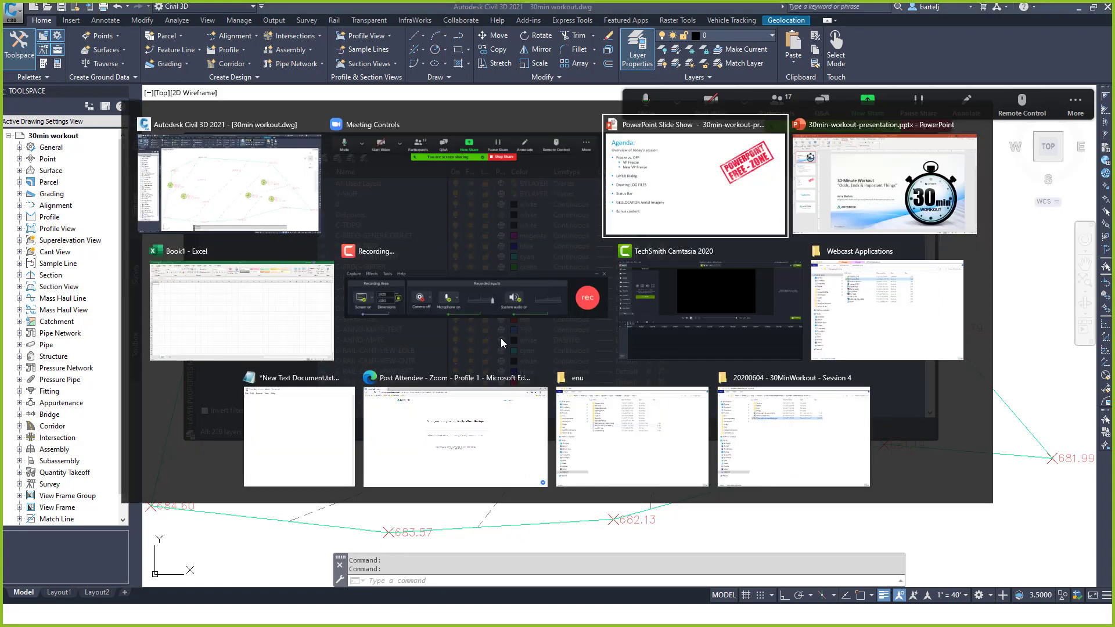
{"action": "key", "text": "alt+Tab"}
{"action": "key", "text": "alt+Tab"}
{"action": "key", "text": "alt+Tab"}
{"action": "key", "text": "alt+Tab"}
{"action": "key", "text": "alt+Tab"}
{"action": "key", "text": "alt+Tab"}
{"action": "key", "text": "alt+Tab"}
{"action": "key", "text": "alt+Tab"}
{"action": "key", "text": "alt+Tab"}
{"action": "key", "text": "alt+Tab"}
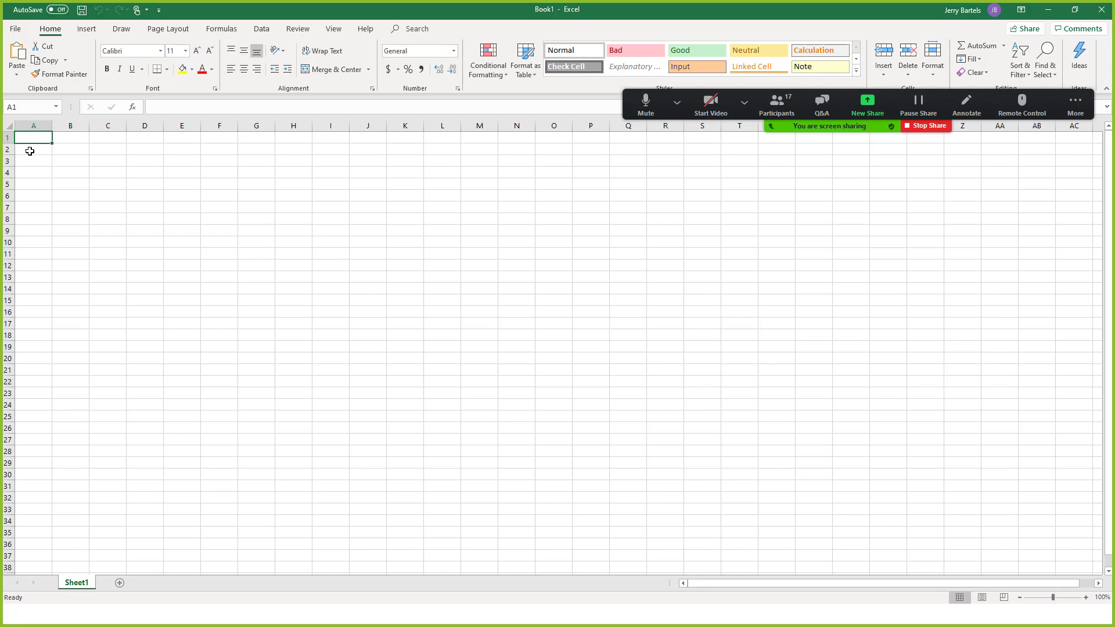
Paste the layer table into cell A2 with Keep Source Formatting.
{"action": "left_click", "coordinate": [30, 150]}
{"action": "right_click", "coordinate": [31, 151]}
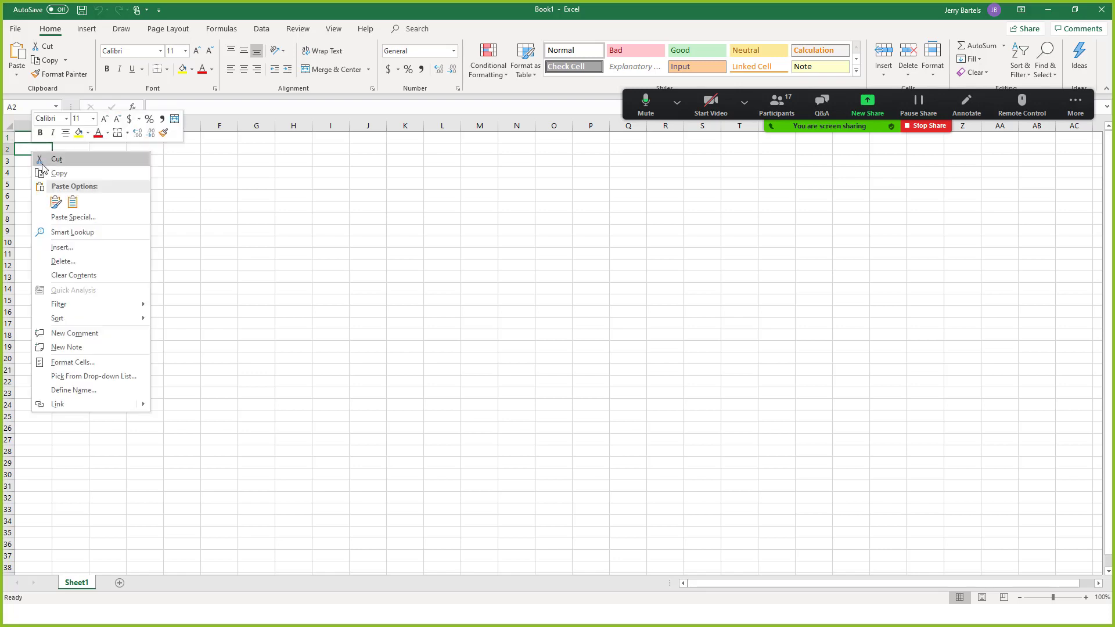
{"action": "left_click", "coordinate": [56, 202]}
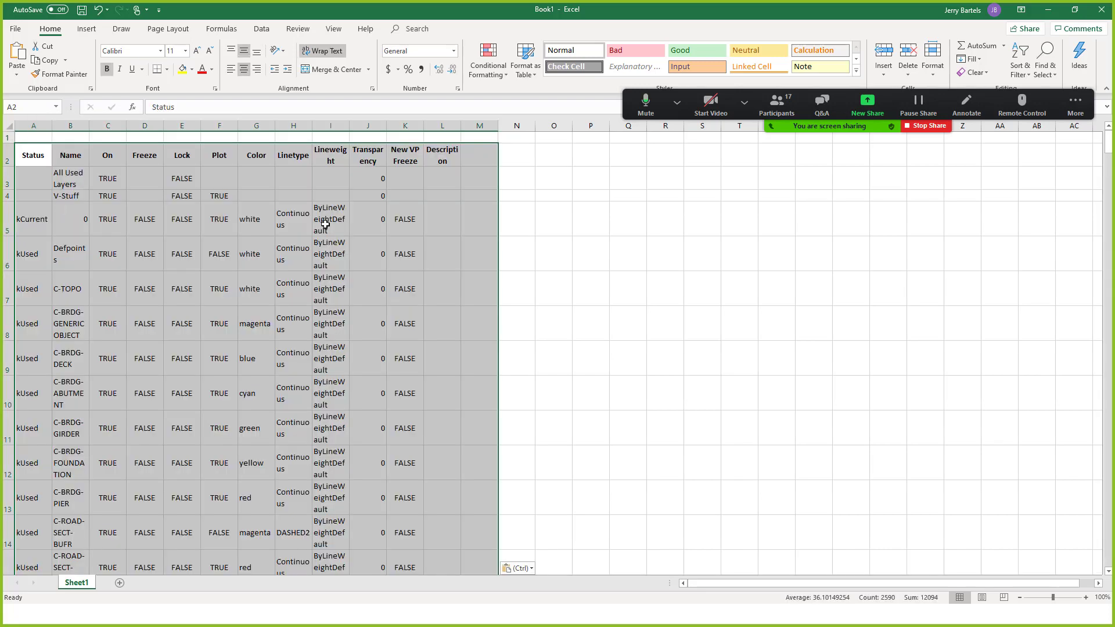
{"action": "left_click", "coordinate": [590, 317]}
Scroll through the pasted layer table, then return to Civil 3D.
{"action": "scroll", "coordinate": [562, 362], "scroll_direction": "down", "scroll_amount": 1}
{"action": "scroll", "coordinate": [562, 361], "scroll_direction": "down", "scroll_amount": 6}
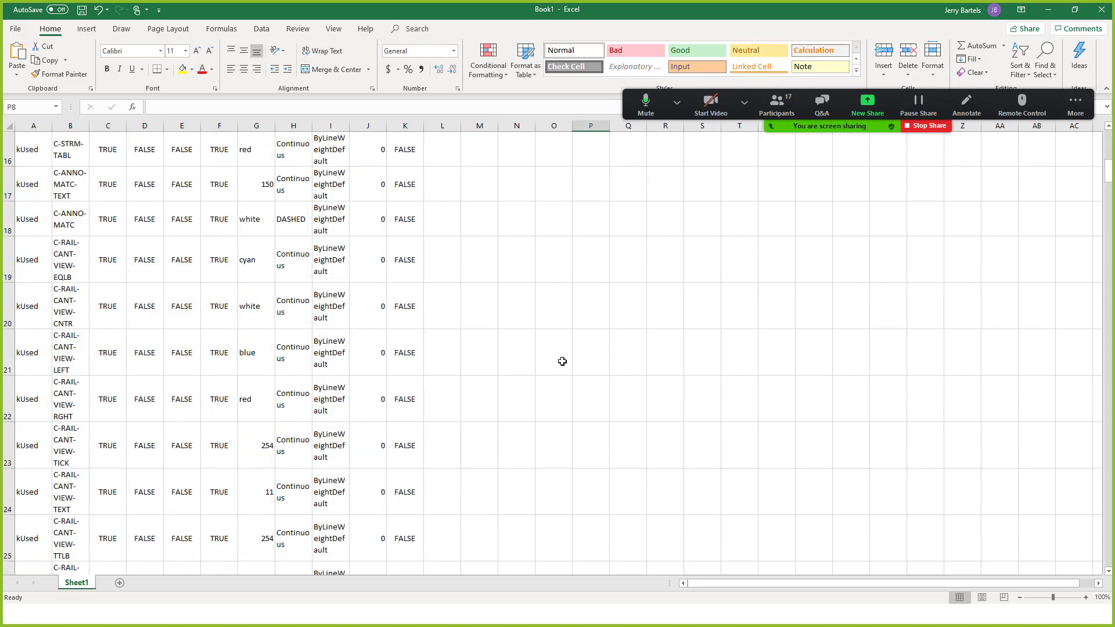
{"action": "scroll", "coordinate": [562, 362], "scroll_direction": "down", "scroll_amount": 2}
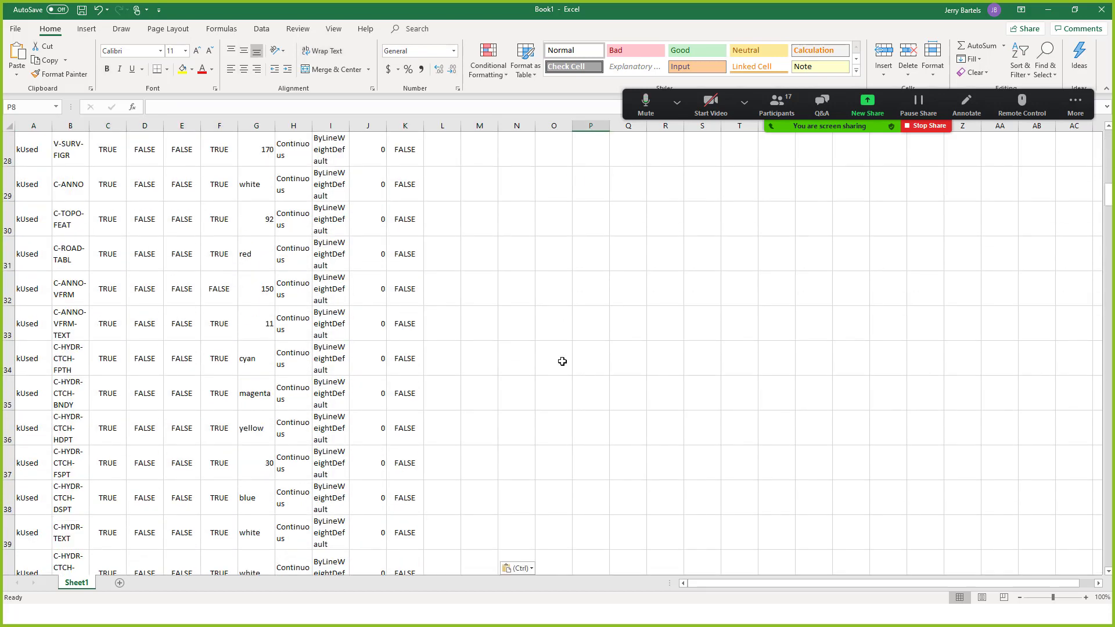
{"action": "scroll", "coordinate": [562, 362], "scroll_direction": "up", "scroll_amount": 9}
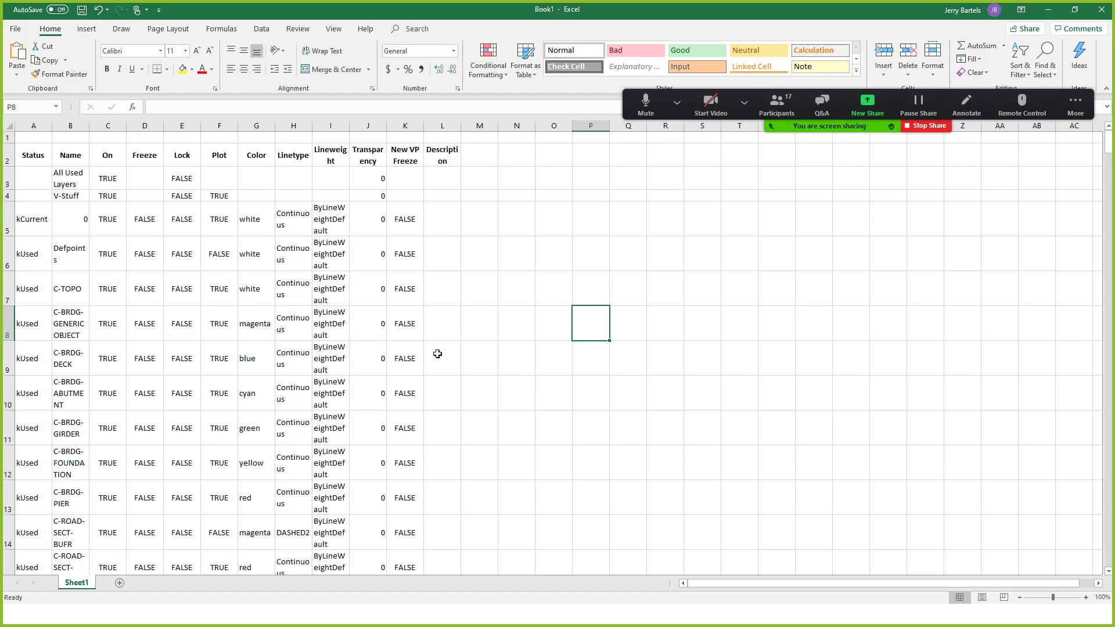
{"action": "key", "text": "alt+Tab"}
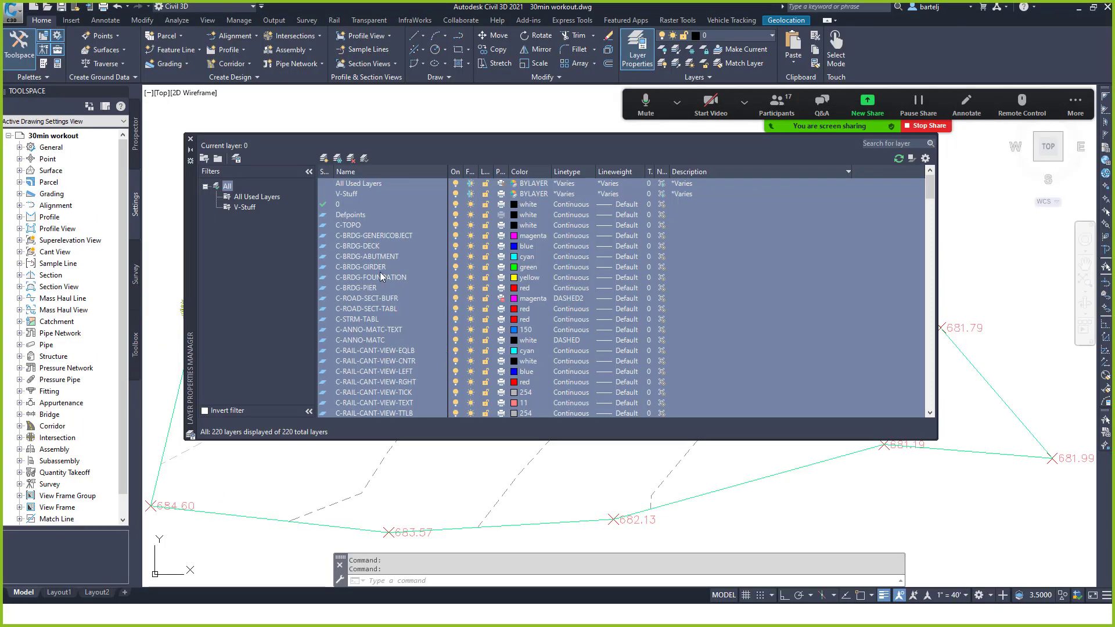
Close the Layer Properties Manager, enlarge the command history, and start typing COPY at the command line.
{"action": "left_click", "coordinate": [190, 139]}
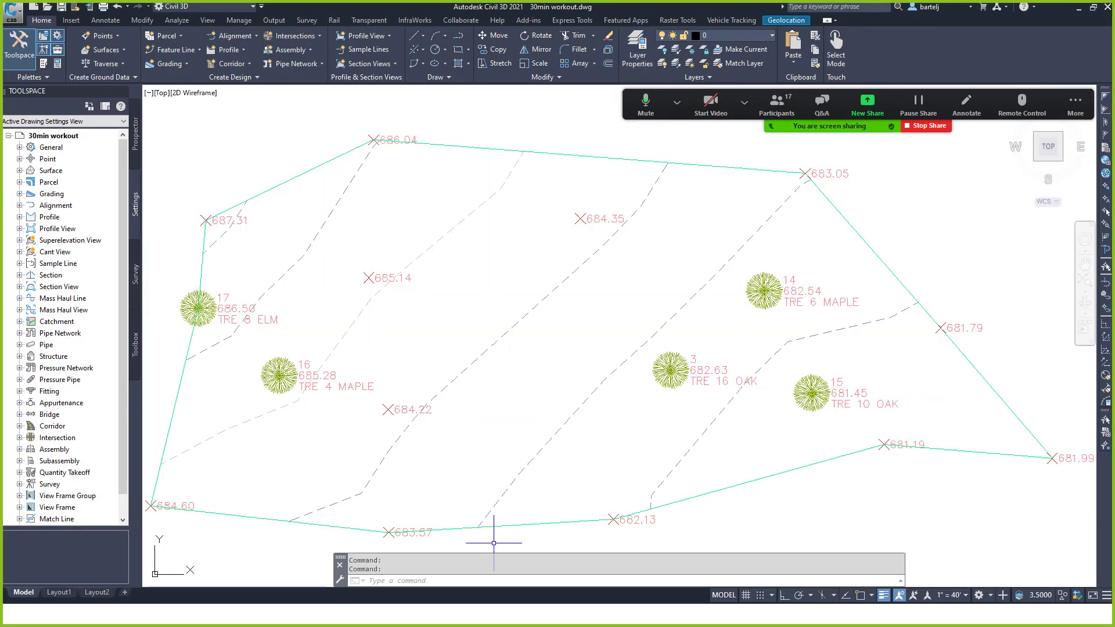
{"action": "left_click_drag", "start_coordinate": [502, 556], "coordinate": [500, 475]}
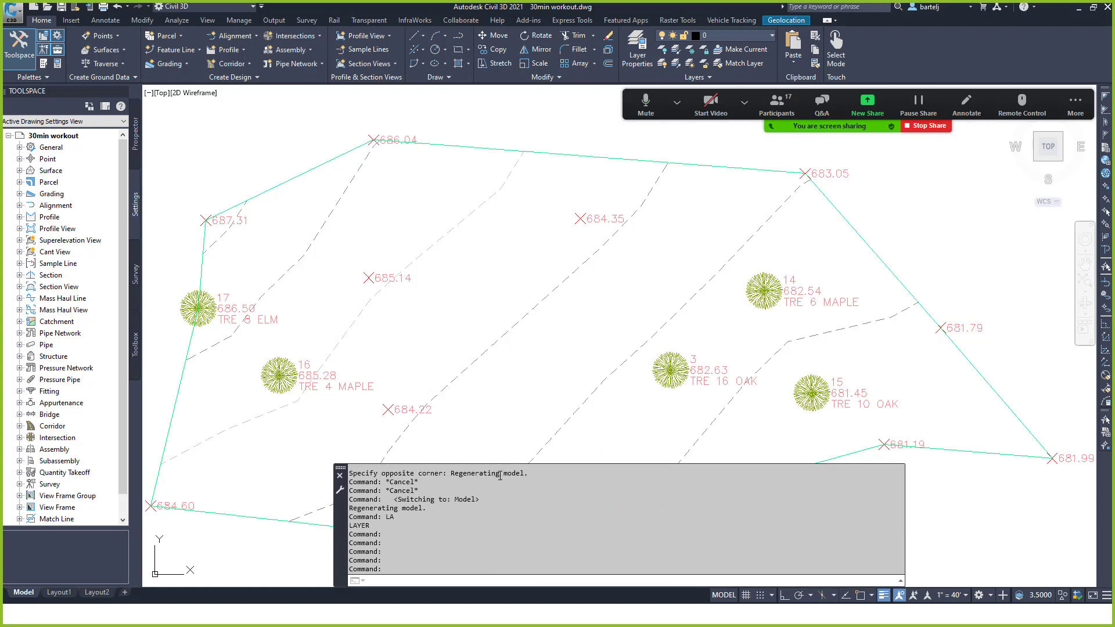
{"action": "scroll", "coordinate": [496, 536], "scroll_direction": "up", "scroll_amount": 10}
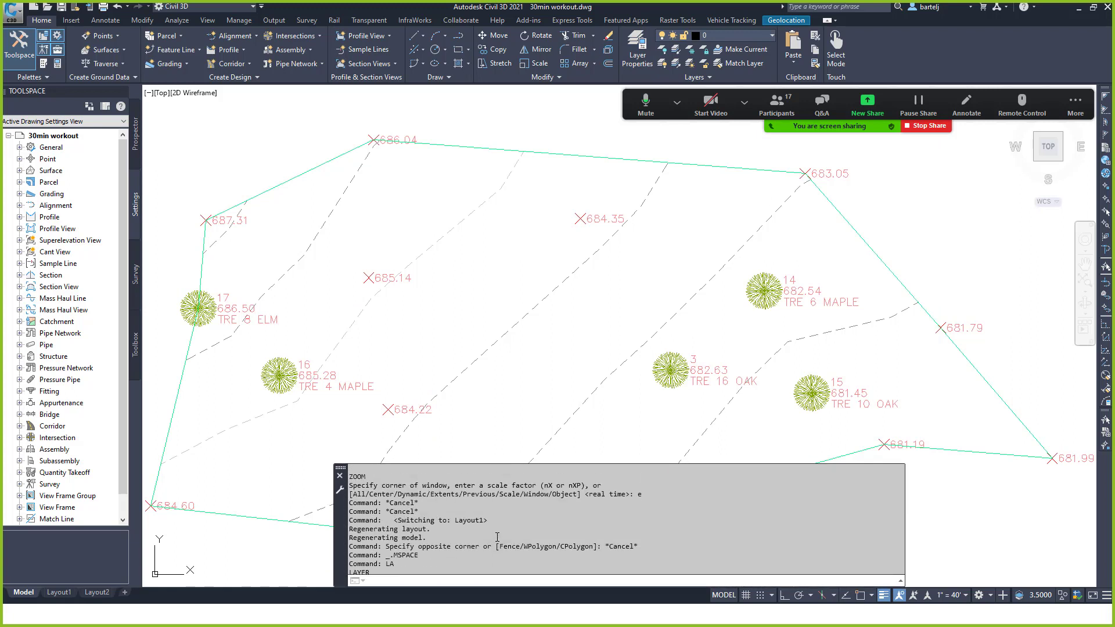
{"action": "scroll", "coordinate": [497, 538], "scroll_direction": "down", "scroll_amount": 6}
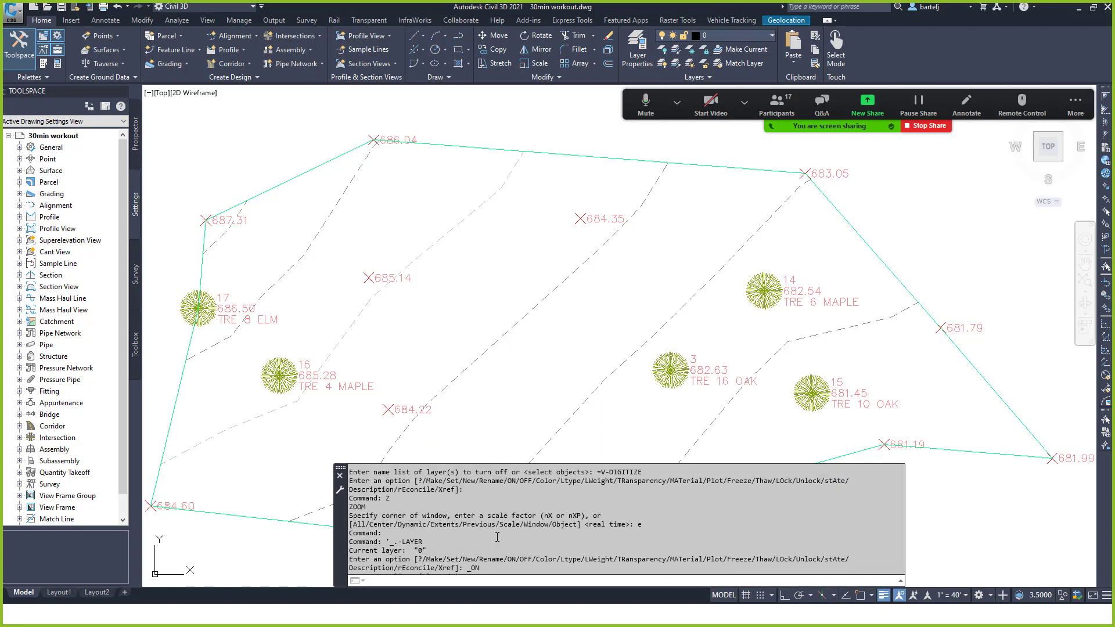
{"action": "scroll", "coordinate": [486, 527], "scroll_direction": "down", "scroll_amount": 2}
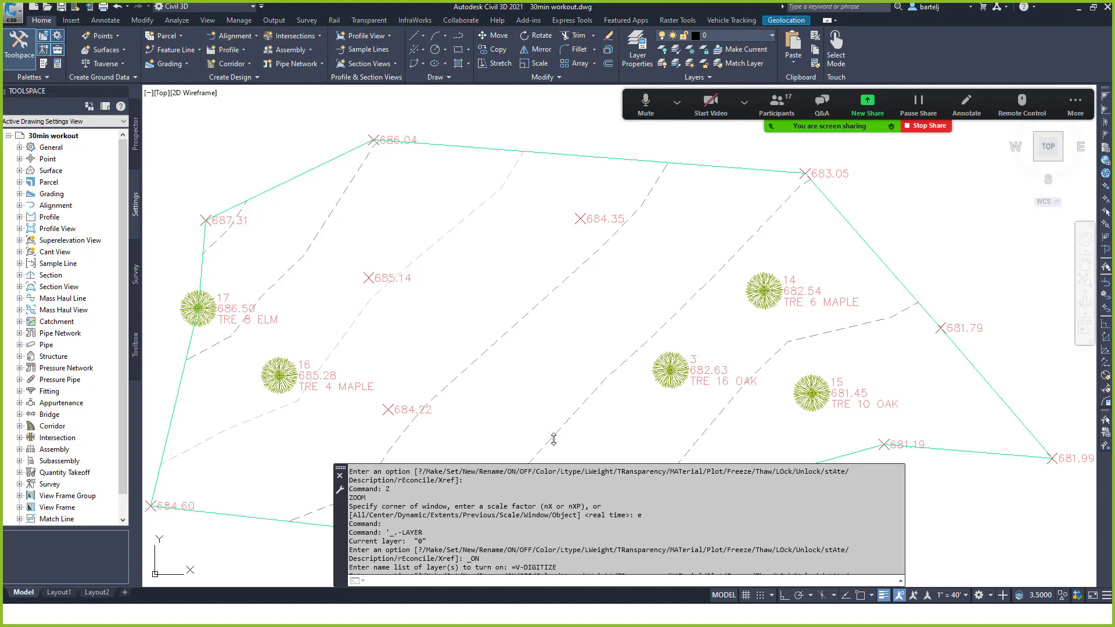
{"action": "left_click", "coordinate": [458, 580]}
{"action": "type", "text": "copy"}
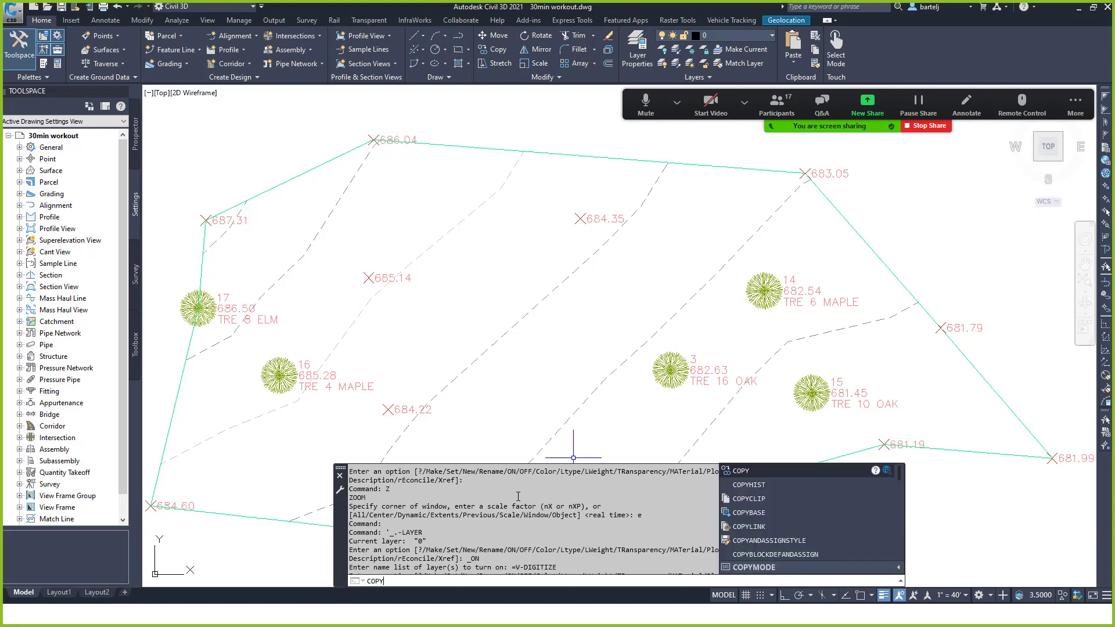
Run COPYHIST and paste the command history into the blank Notepad document.
{"action": "left_click", "coordinate": [741, 484]}
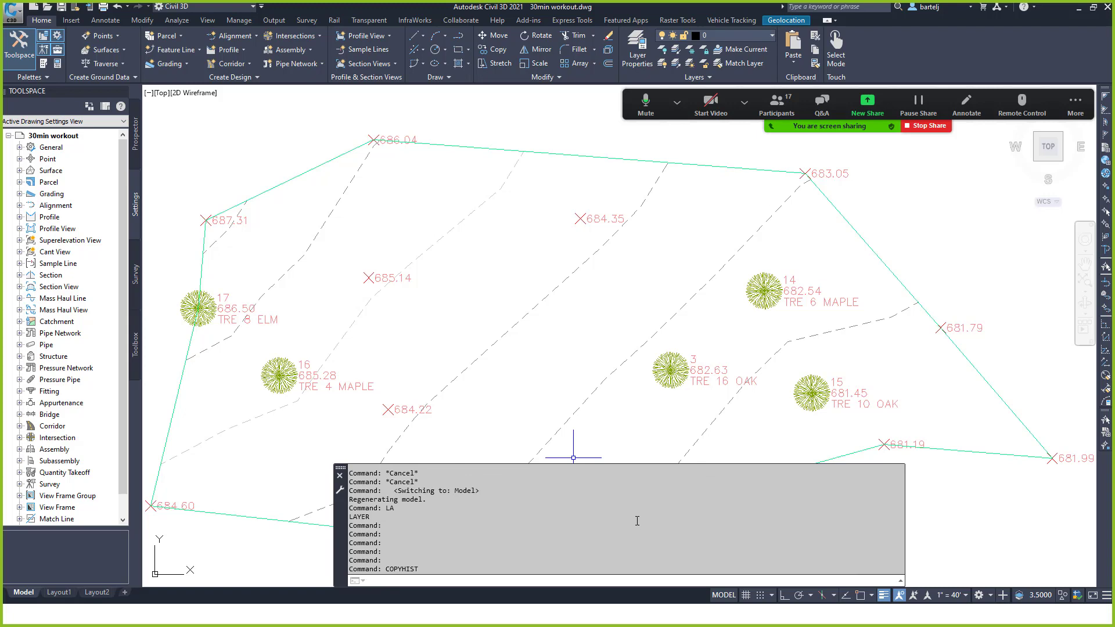
{"action": "key", "text": "alt+Tab"}
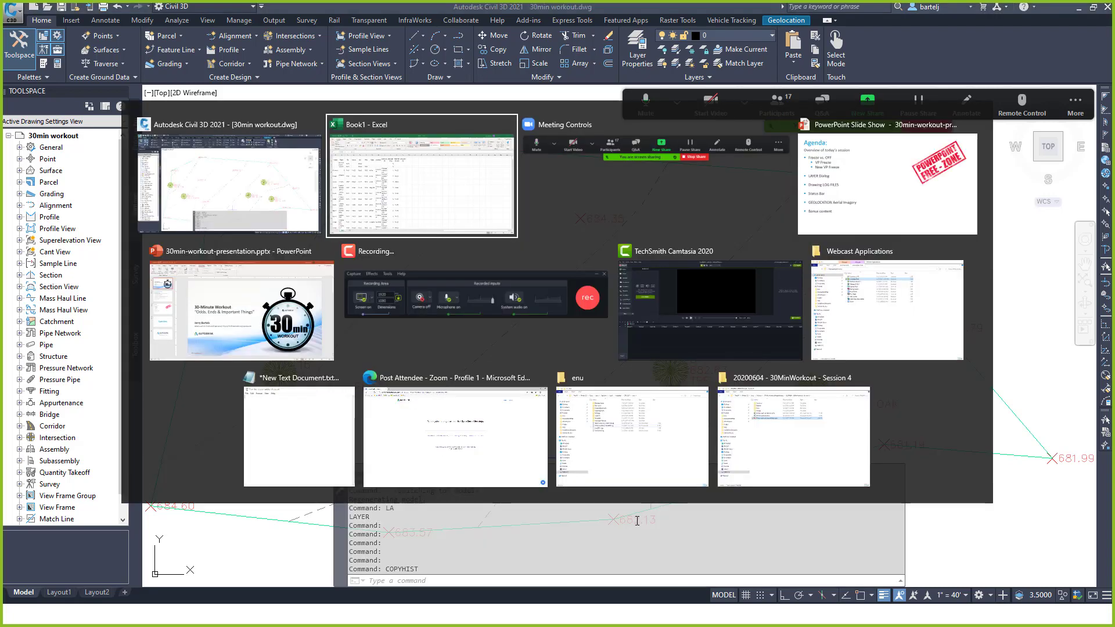
{"action": "key", "text": "Tab"}
{"action": "key", "text": "Tab"}
{"action": "key", "text": "Tab"}
{"action": "key", "text": "Tab"}
{"action": "key", "text": "Tab"}
{"action": "key", "text": "Tab"}
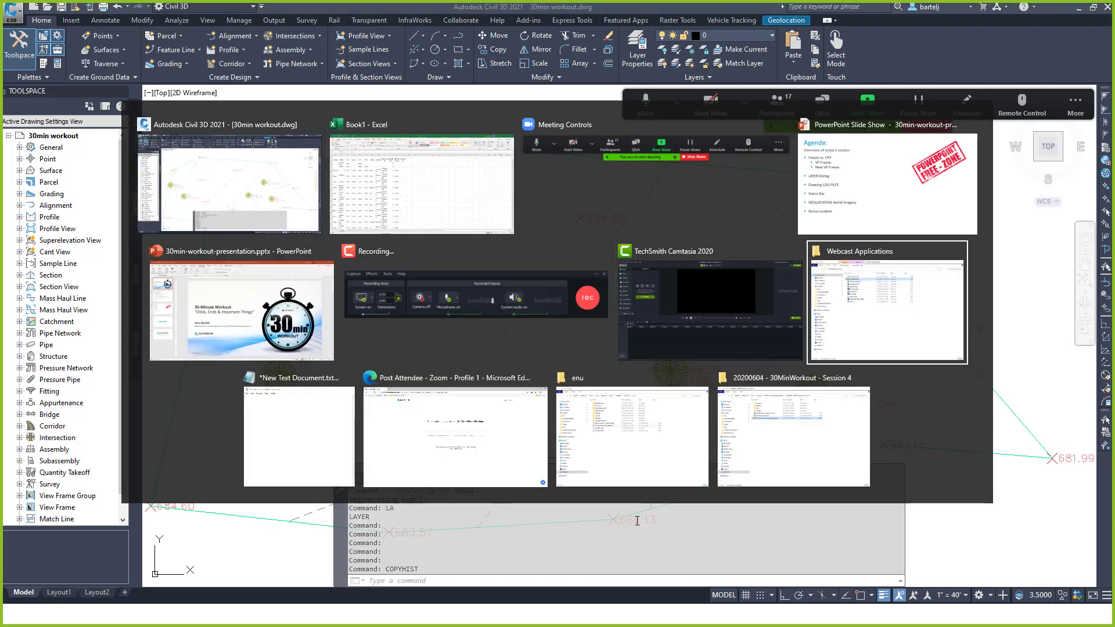
{"action": "key", "text": "Tab"}
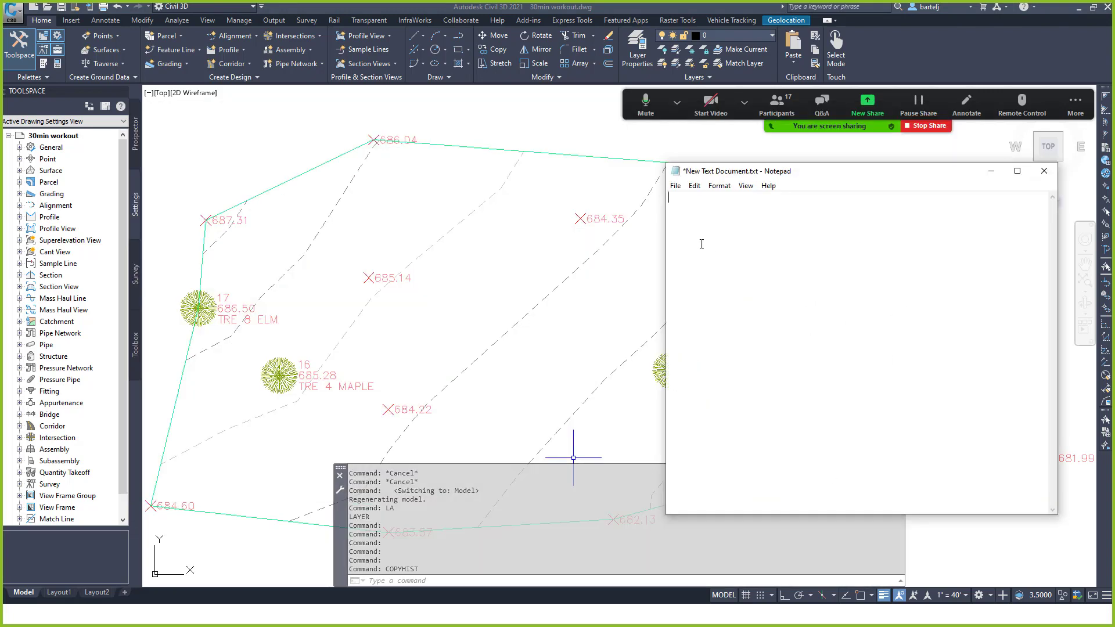
{"action": "right_click", "coordinate": [702, 244]}
{"action": "left_click", "coordinate": [669, 292]}
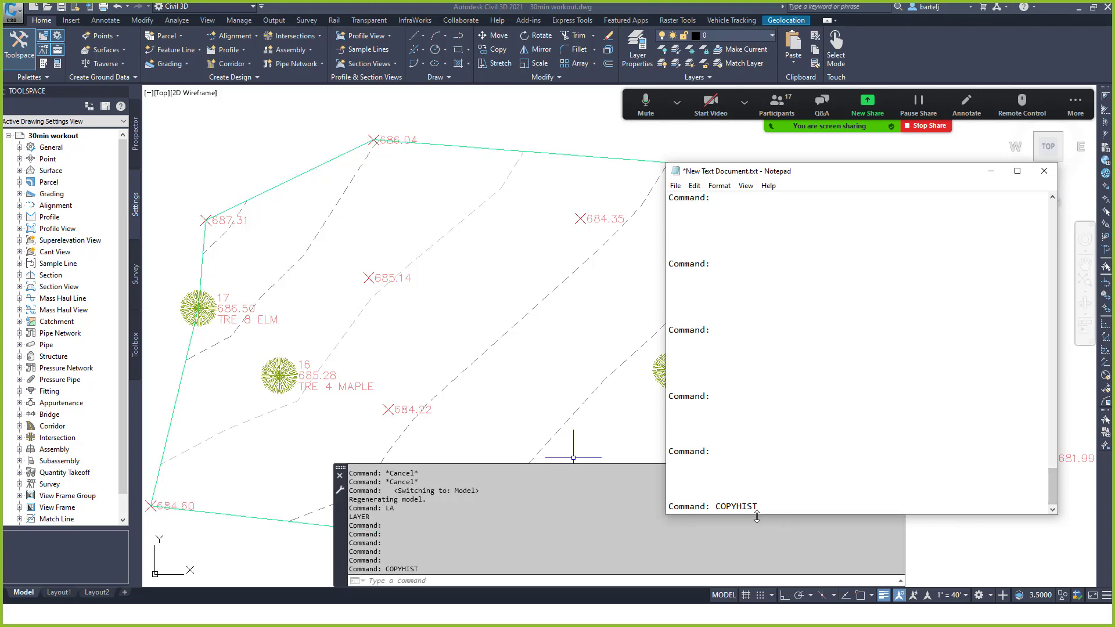
Review the pasted history from the top, then close Notepad with Don't Save.
{"action": "left_click_drag", "start_coordinate": [1052, 485], "coordinate": [1055, 204]}
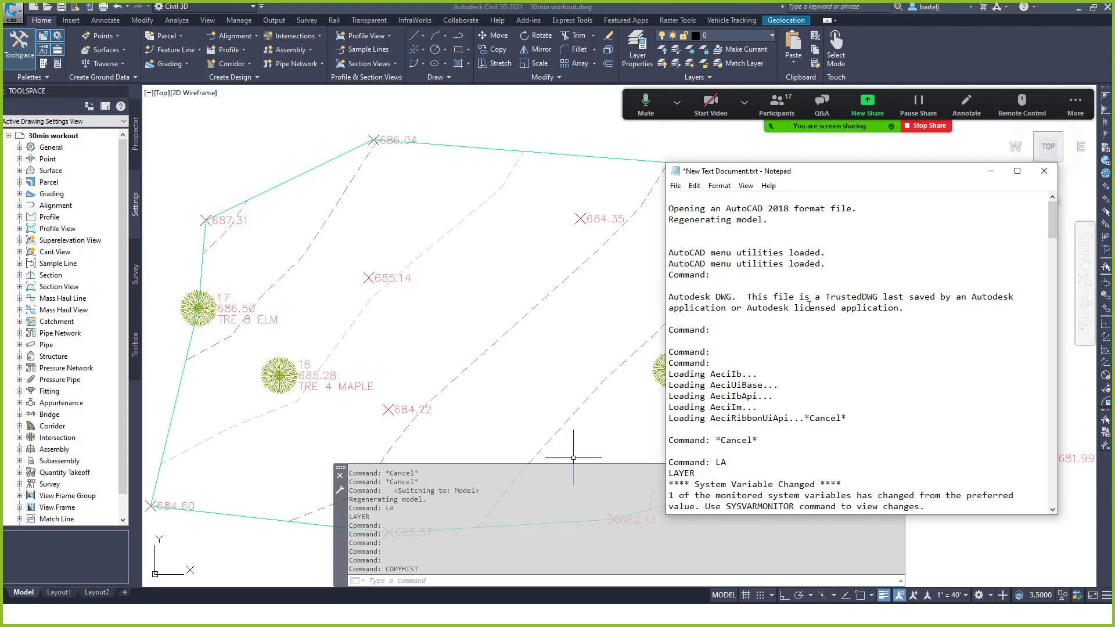
{"action": "left_click", "coordinate": [1044, 172]}
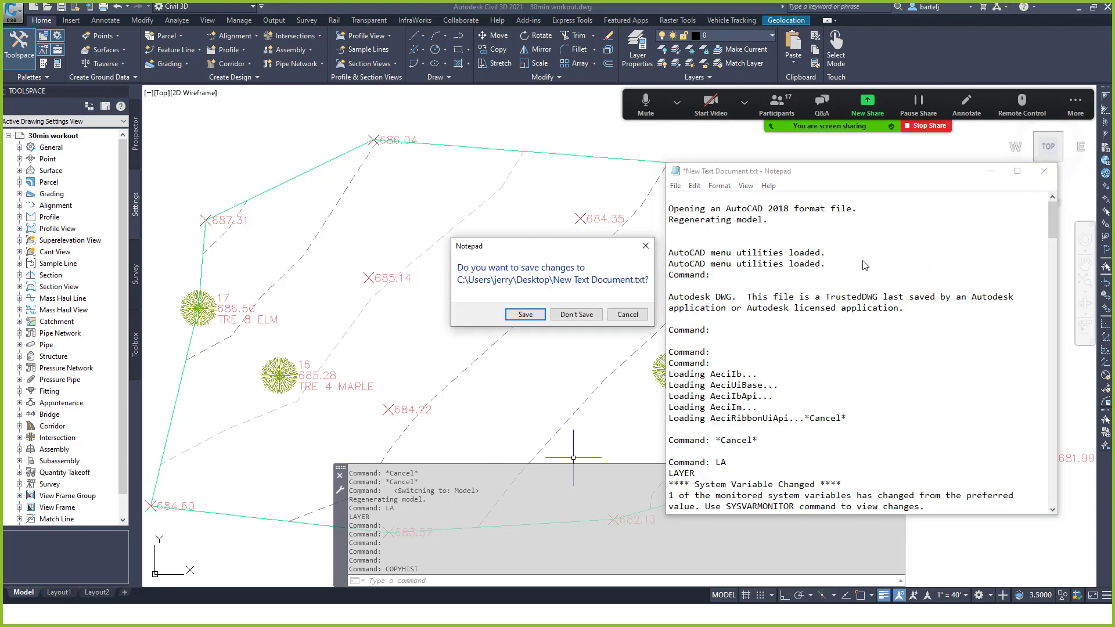
{"action": "left_click", "coordinate": [591, 315]}
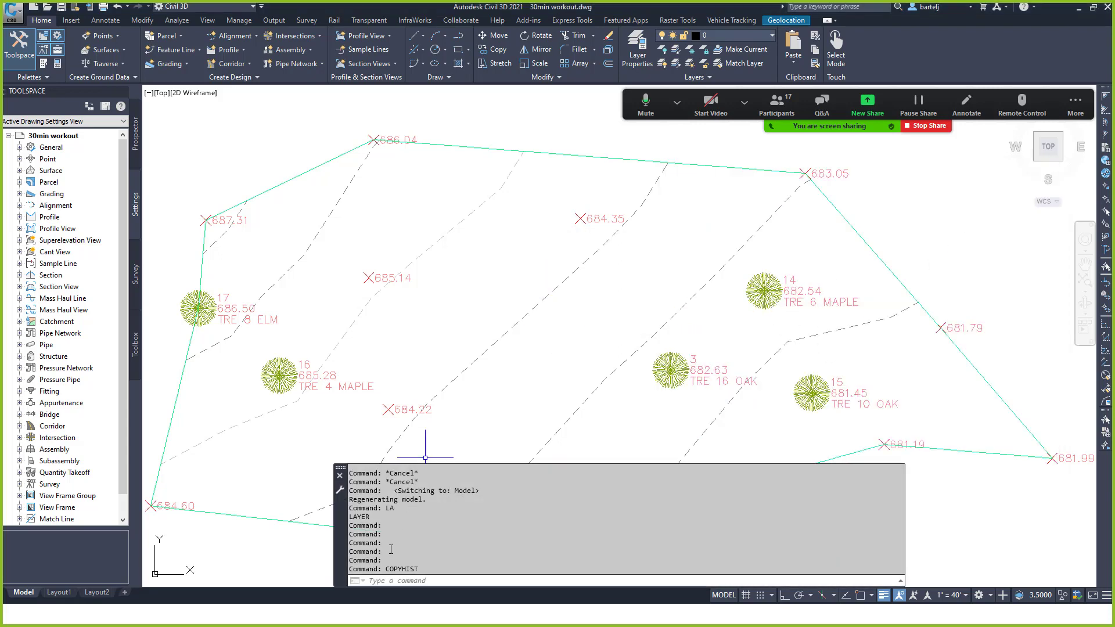
Enable command-line logging by typing LO and choosing LOGFILEON.
{"action": "left_click", "coordinate": [401, 578]}
{"action": "type", "text": "Lo"}
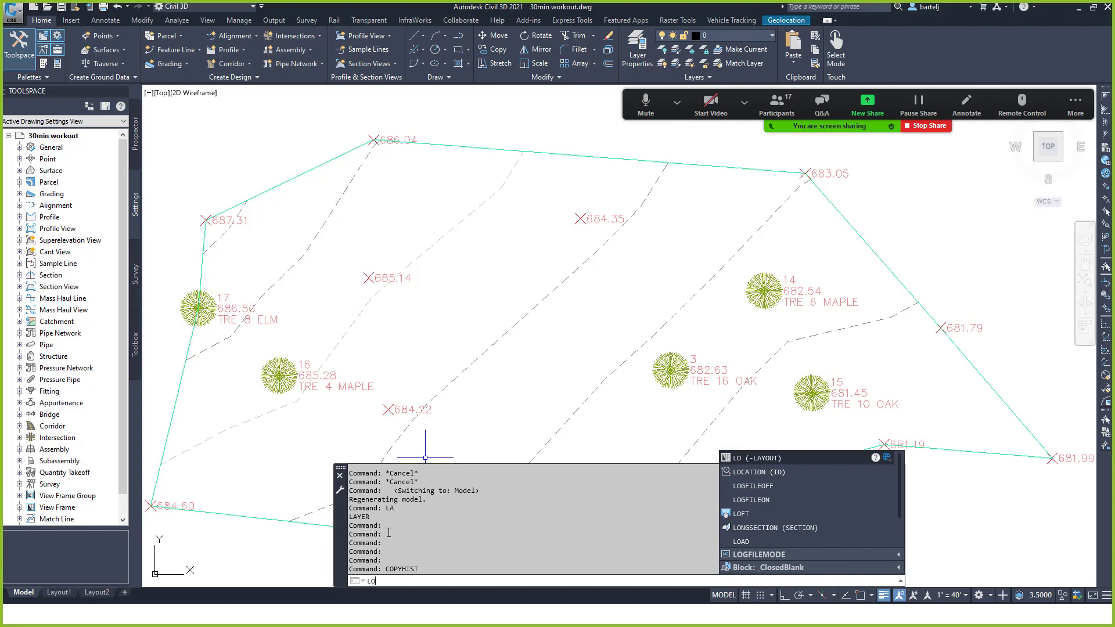
{"action": "left_click", "coordinate": [772, 499]}
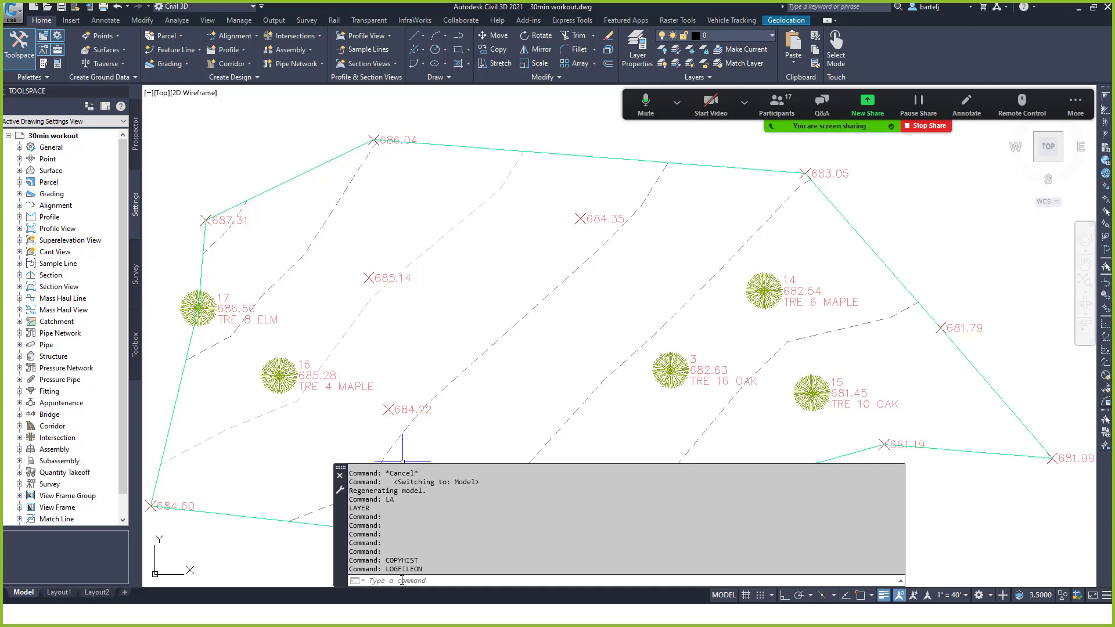
{"action": "right_click", "coordinate": [464, 247]}
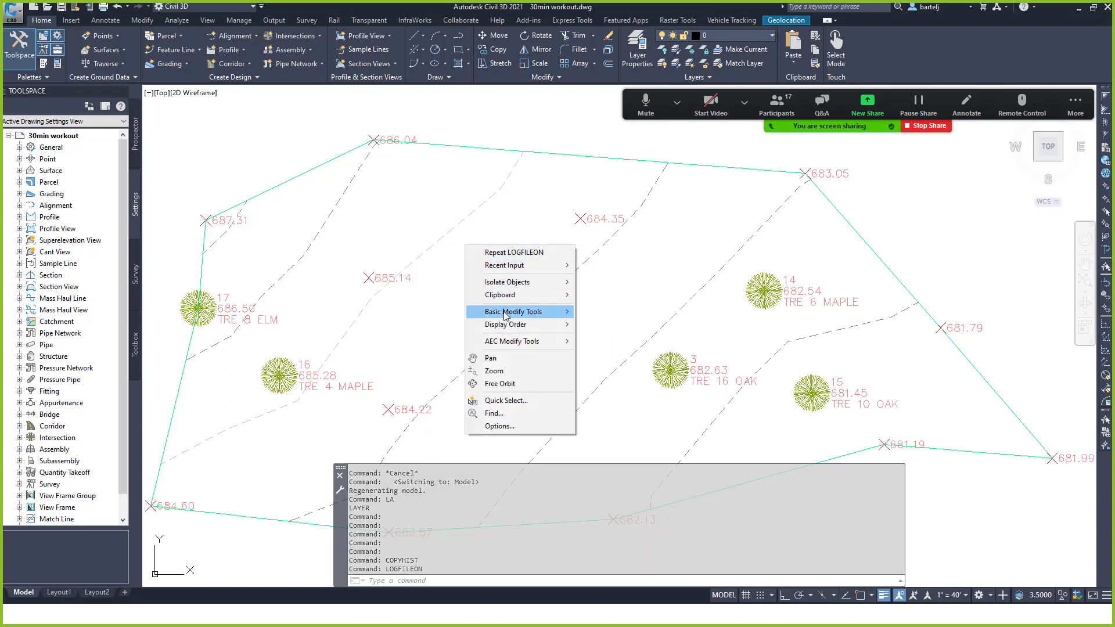
{"action": "left_click", "coordinate": [499, 426]}
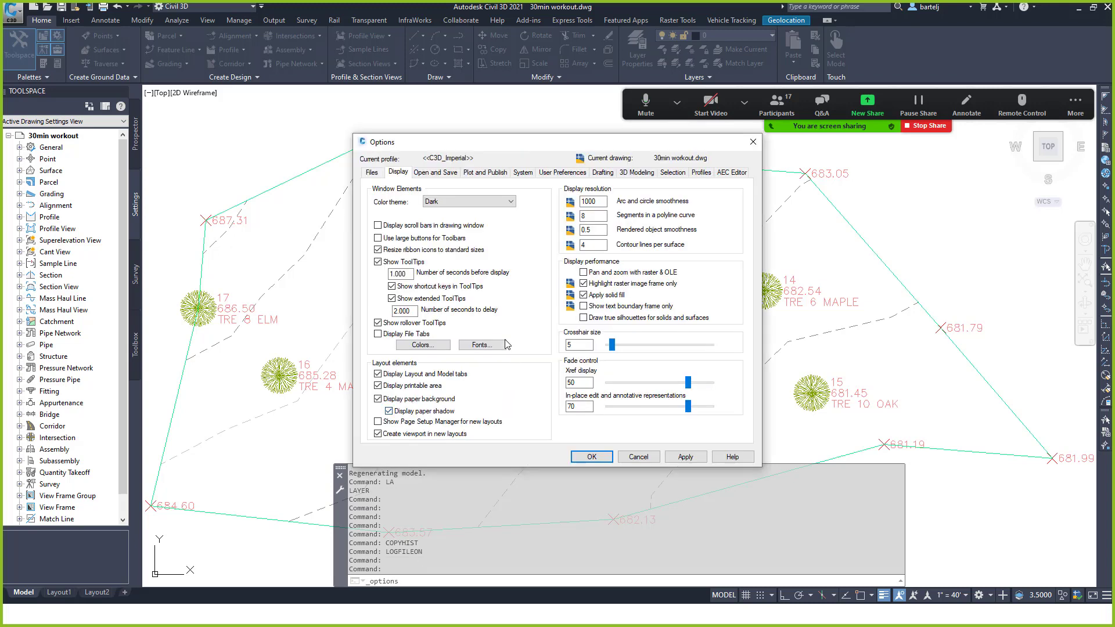
{"action": "left_click", "coordinate": [373, 173]}
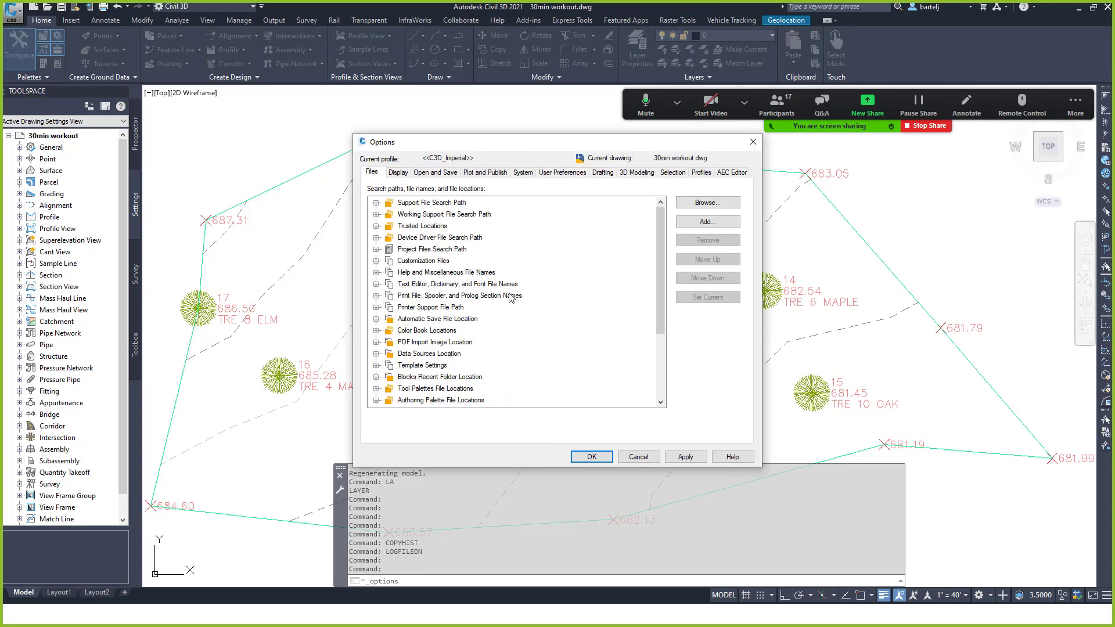
{"action": "left_click_drag", "start_coordinate": [659, 255], "coordinate": [652, 319]}
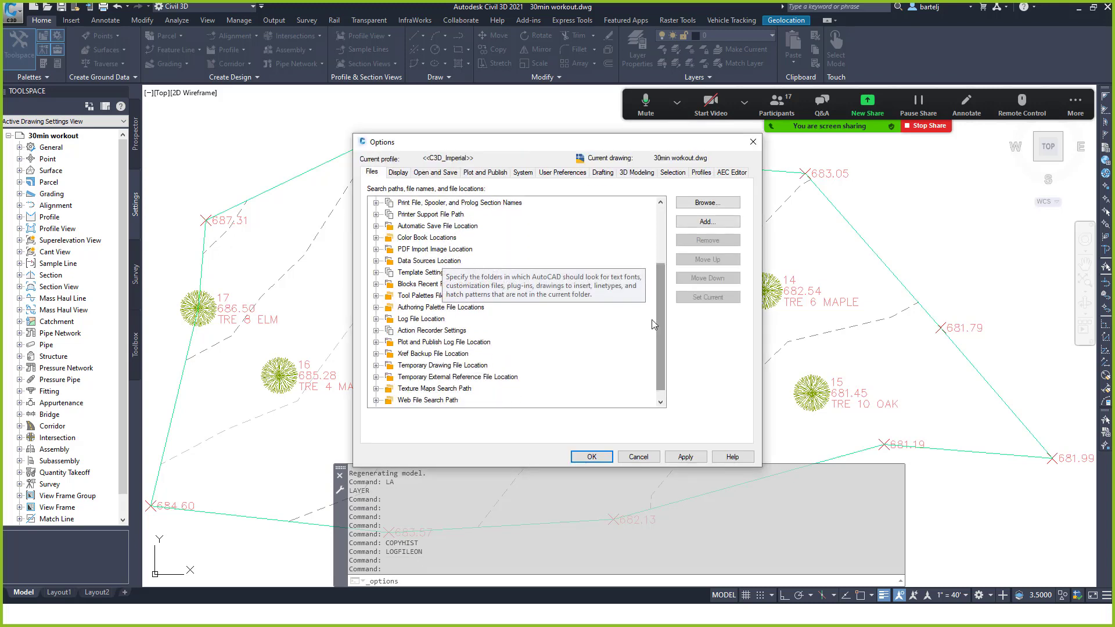
{"action": "left_click", "coordinate": [376, 319]}
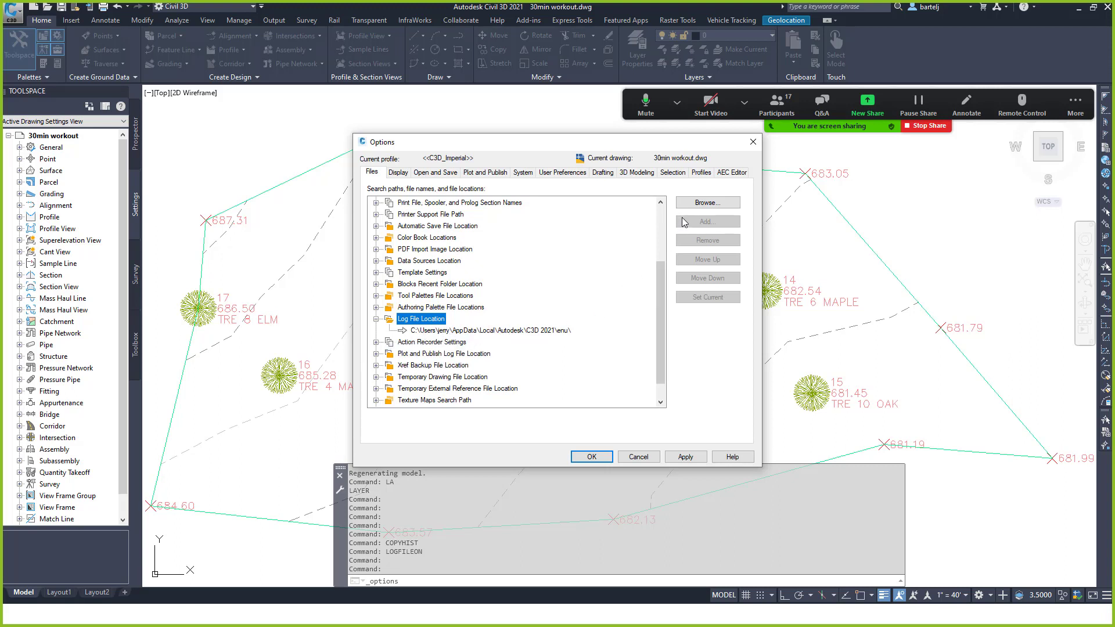
{"action": "left_click", "coordinate": [543, 331]}
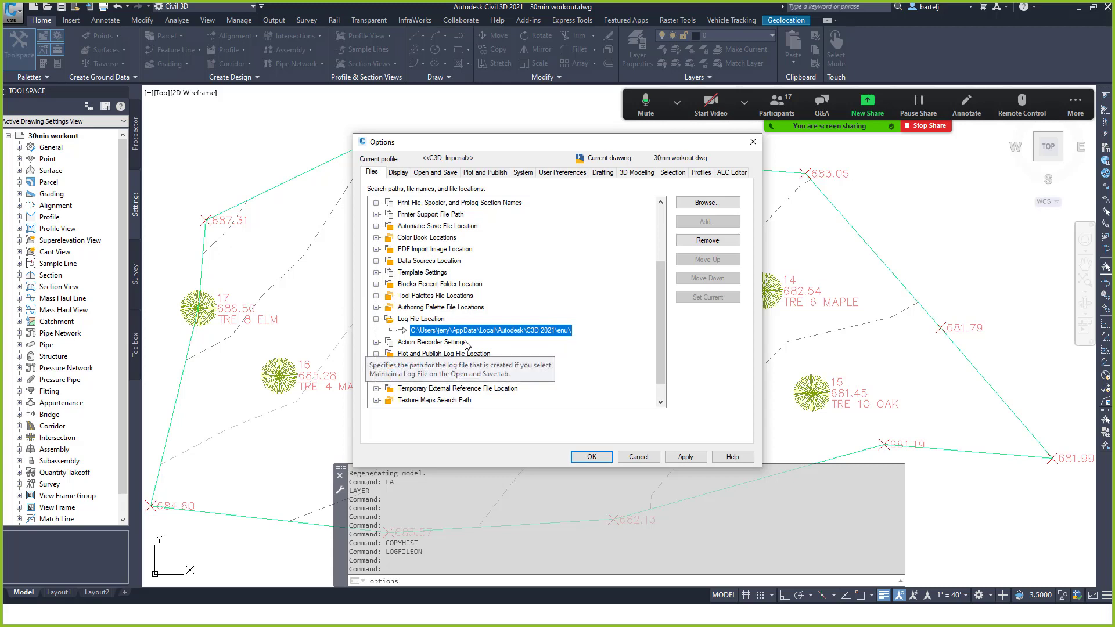
{"action": "left_click", "coordinate": [639, 457]}
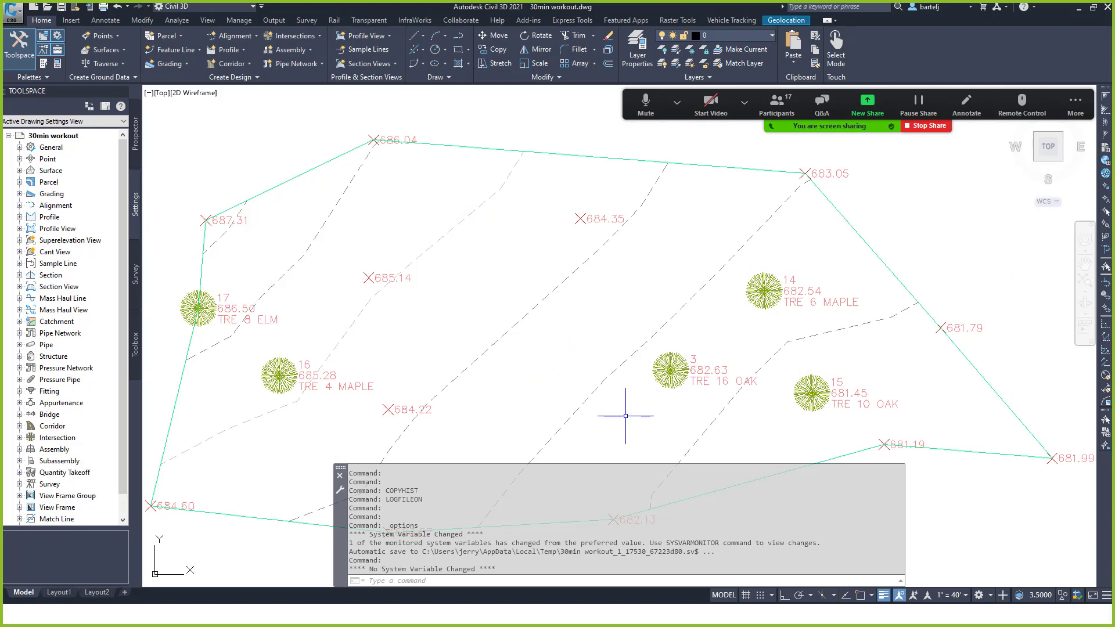
Browse from C: through Users, the user profile, AppData\Local\Autodesk\C3D 2021 to the enu folder.
{"action": "key", "text": "alt"}
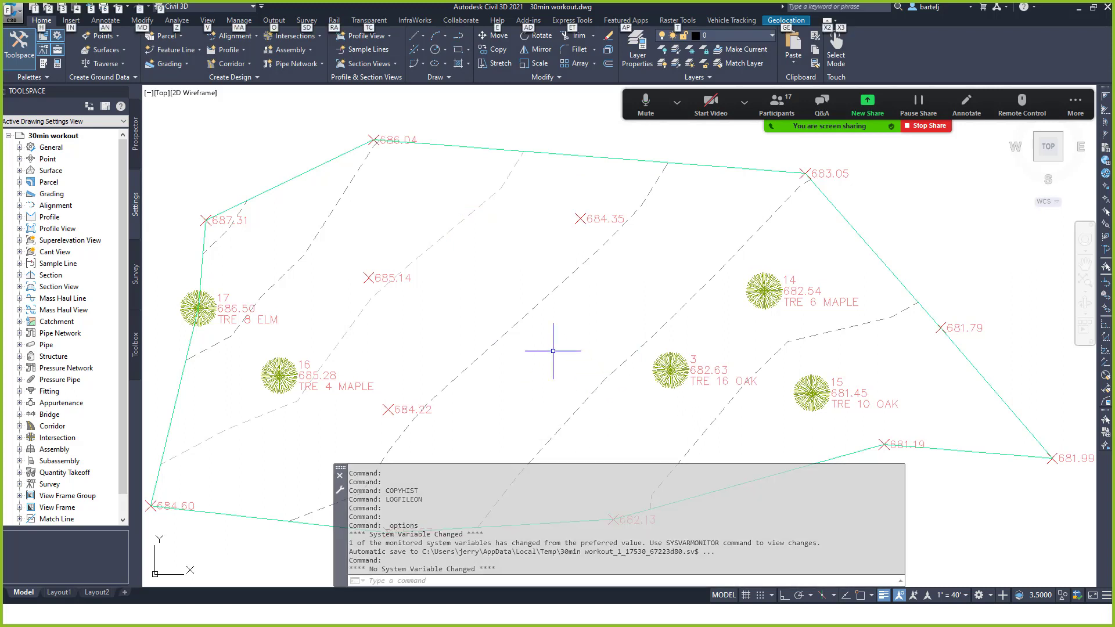
{"action": "key", "text": "super+e"}
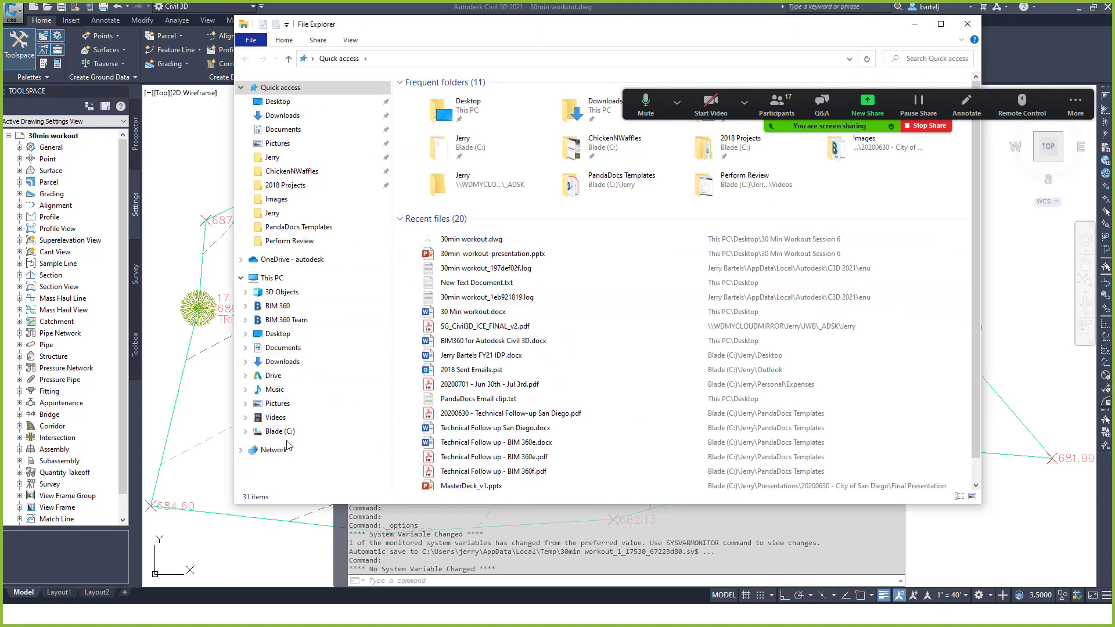
{"action": "left_click", "coordinate": [285, 433]}
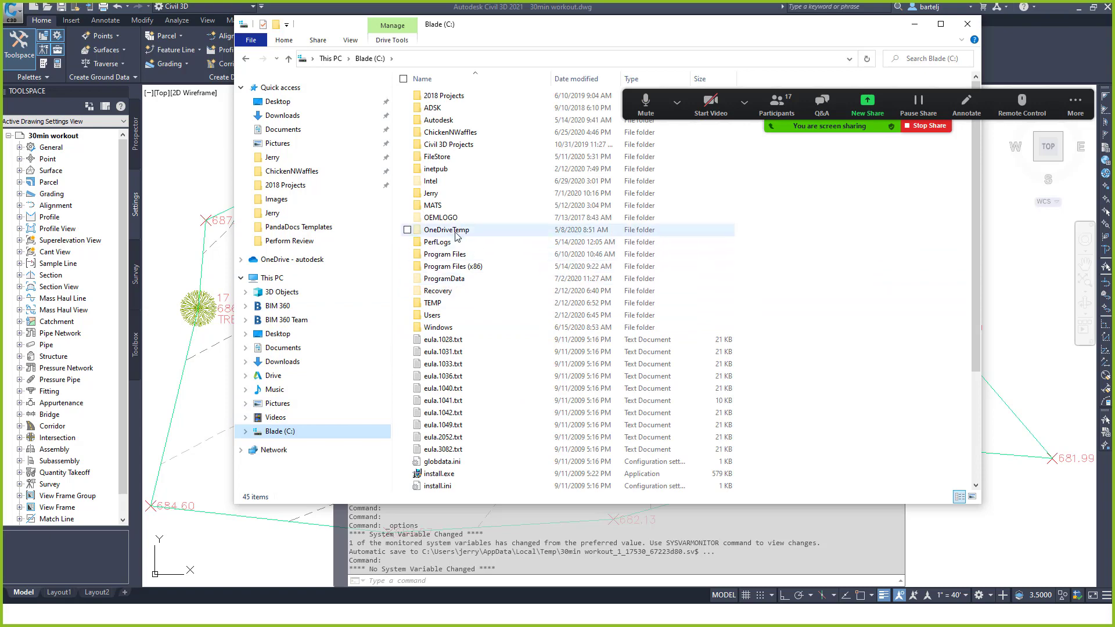
{"action": "double_click", "coordinate": [436, 315]}
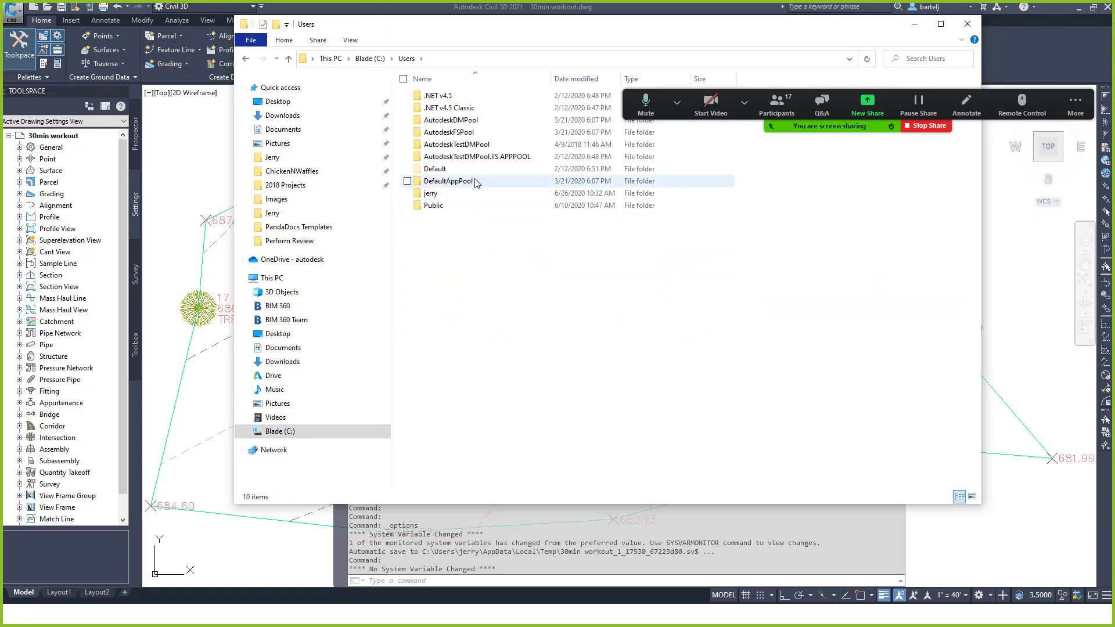
{"action": "double_click", "coordinate": [442, 193]}
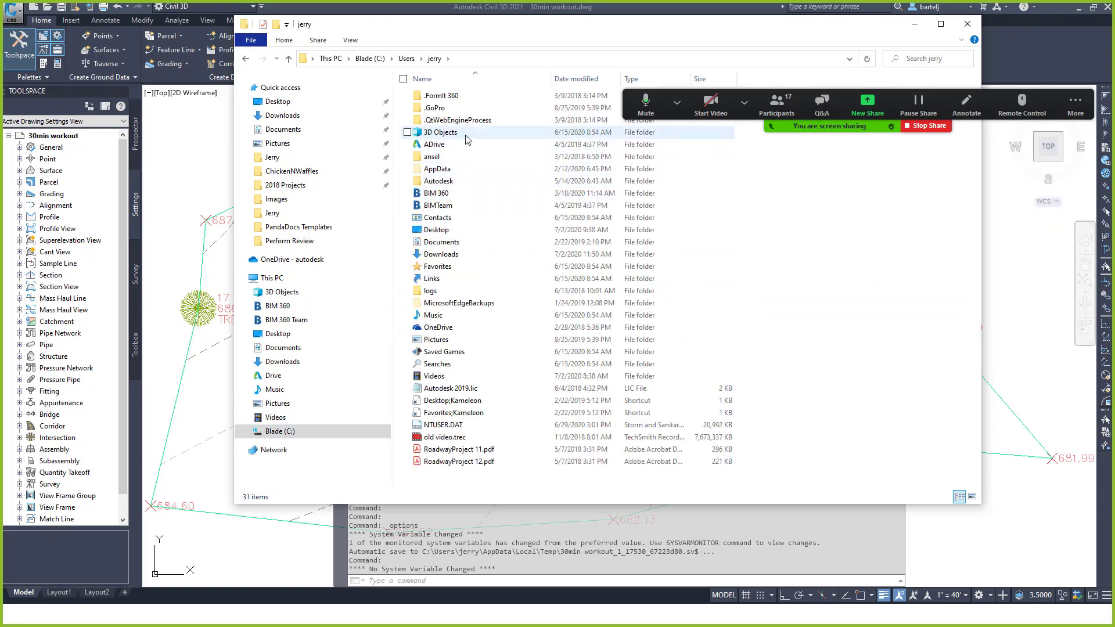
{"action": "double_click", "coordinate": [461, 169]}
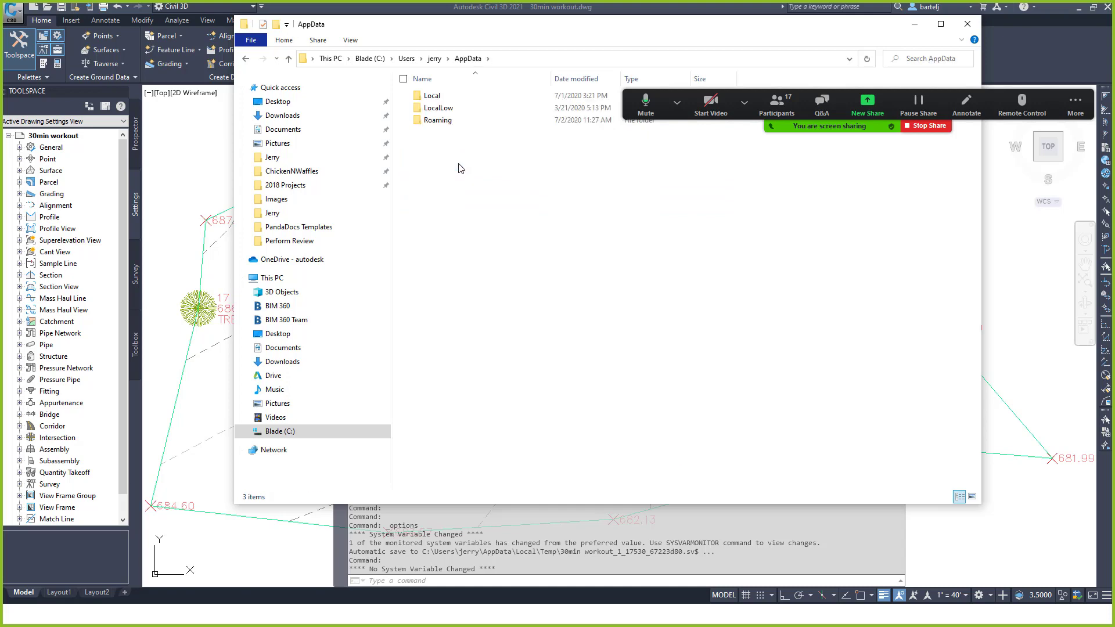
{"action": "double_click", "coordinate": [465, 98]}
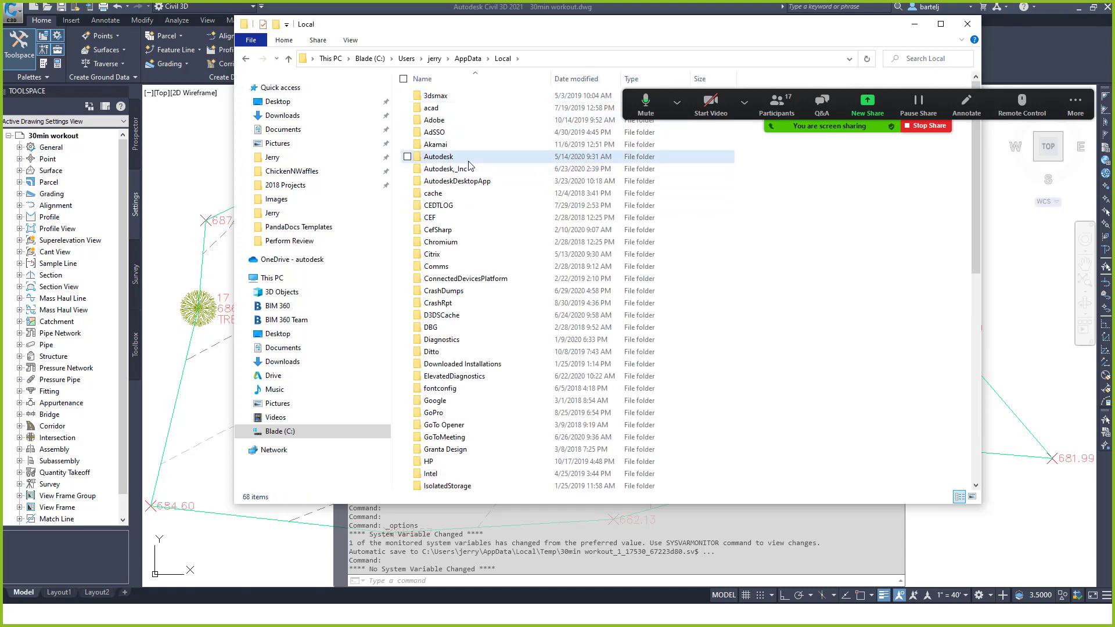
{"action": "double_click", "coordinate": [459, 156]}
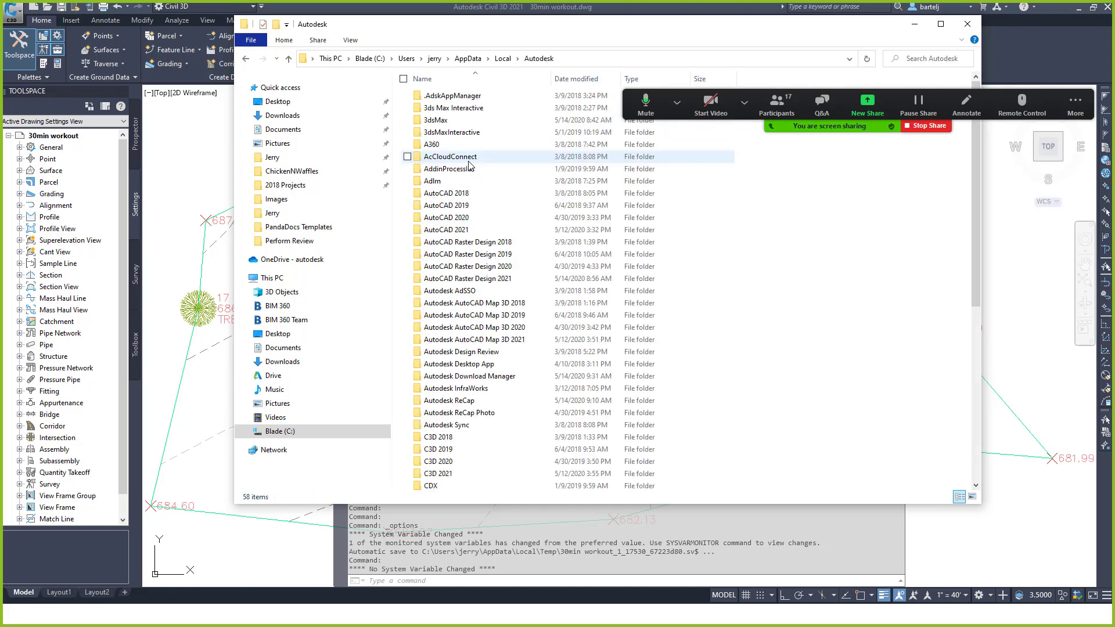
{"action": "double_click", "coordinate": [462, 473]}
{"action": "double_click", "coordinate": [447, 103]}
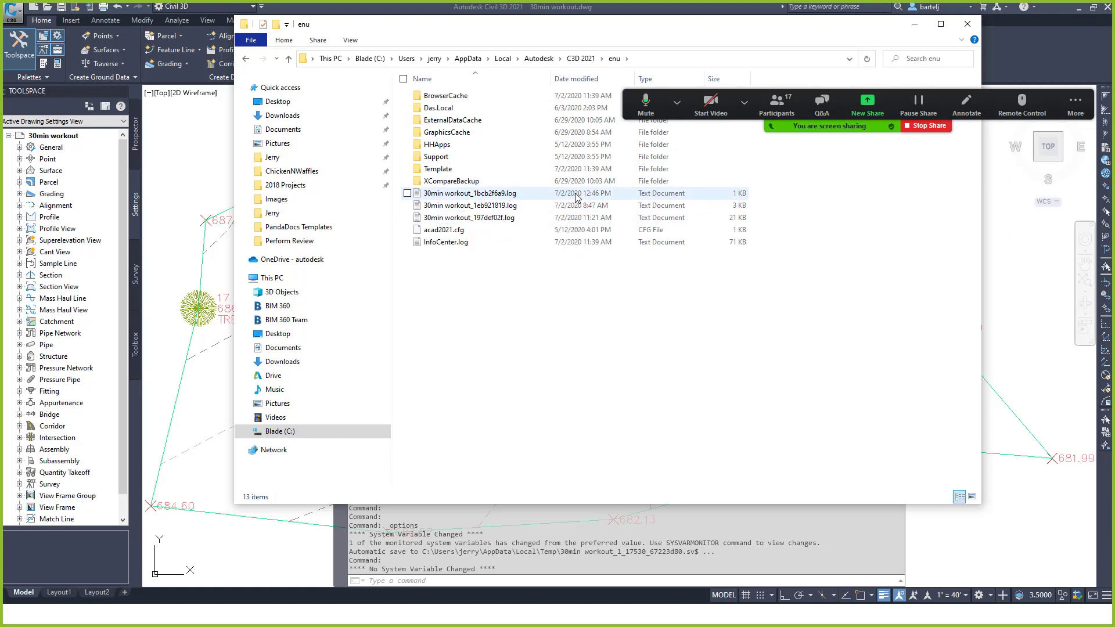
Open 30min workout_197def02f.log in Notepad after checking the shorter log, and select all its text.
{"action": "double_click", "coordinate": [450, 194]}
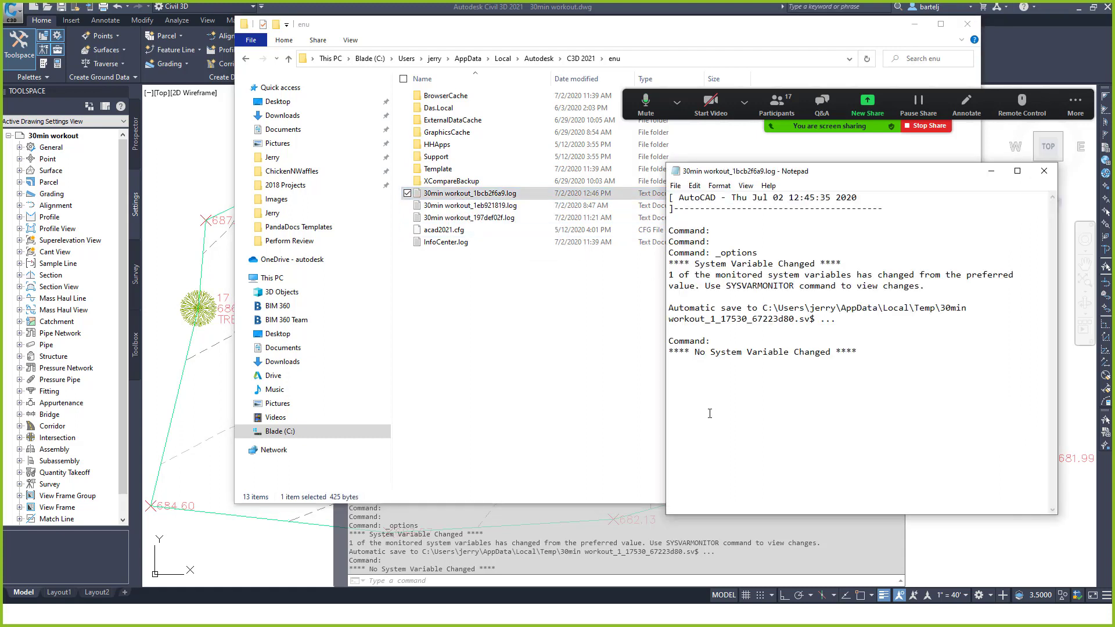
{"action": "left_click", "coordinate": [1044, 170]}
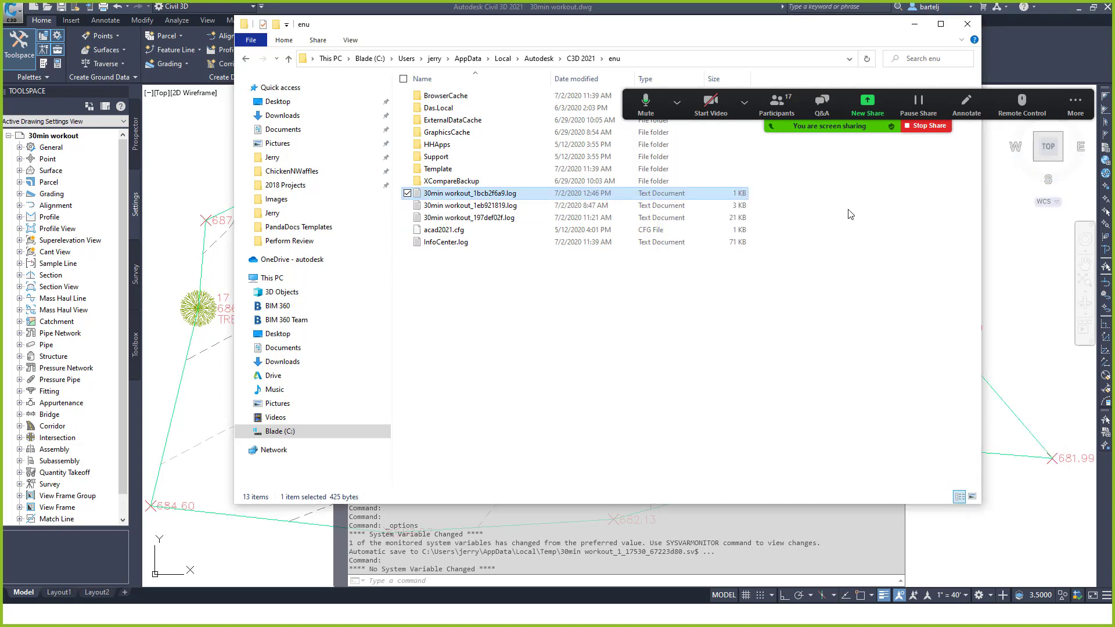
{"action": "double_click", "coordinate": [454, 219]}
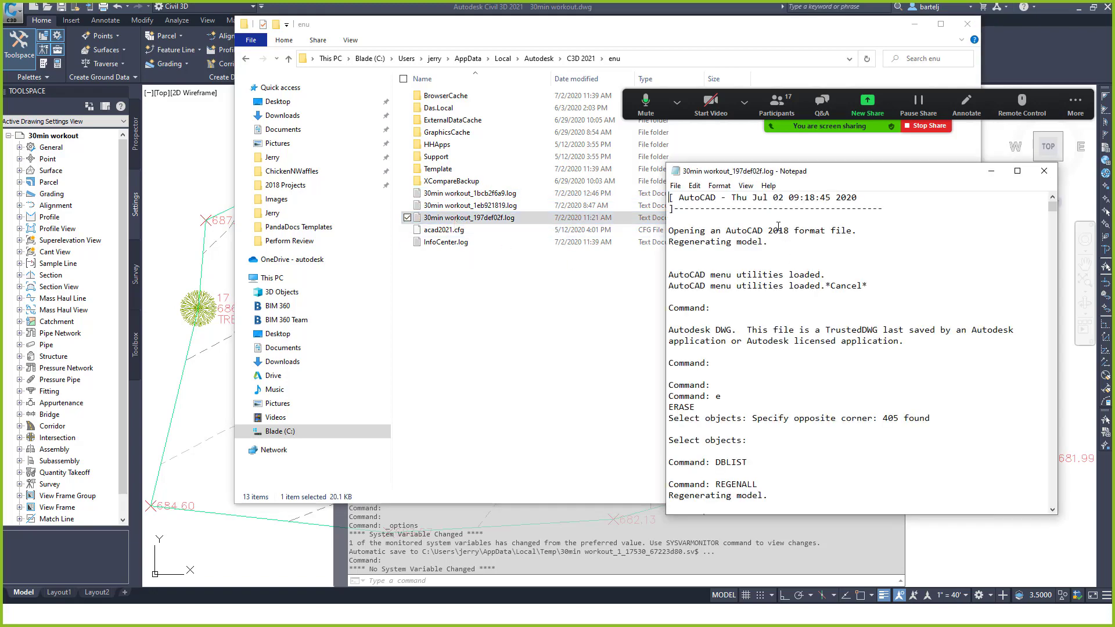
{"action": "mouse_move", "coordinate": [1053, 208]}
{"action": "left_mouse_down"}
{"action": "mouse_move", "coordinate": [1065, 512]}
{"action": "mouse_move", "coordinate": [1052, 463]}
{"action": "mouse_move", "coordinate": [1066, 509]}
{"action": "left_mouse_up"}
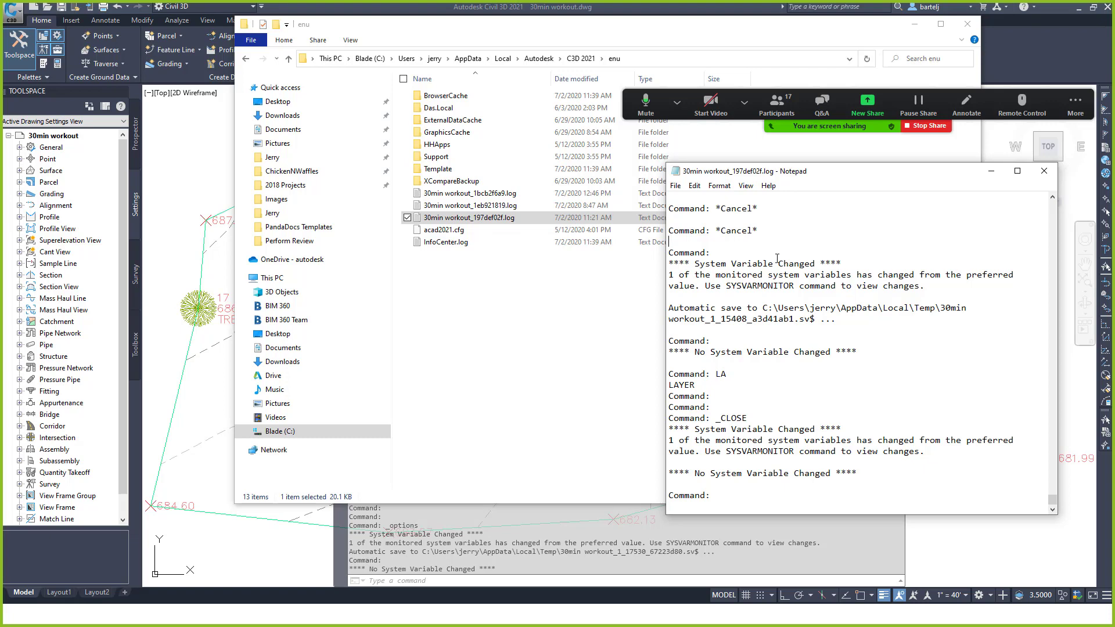
{"action": "key", "text": "ctrl+a"}
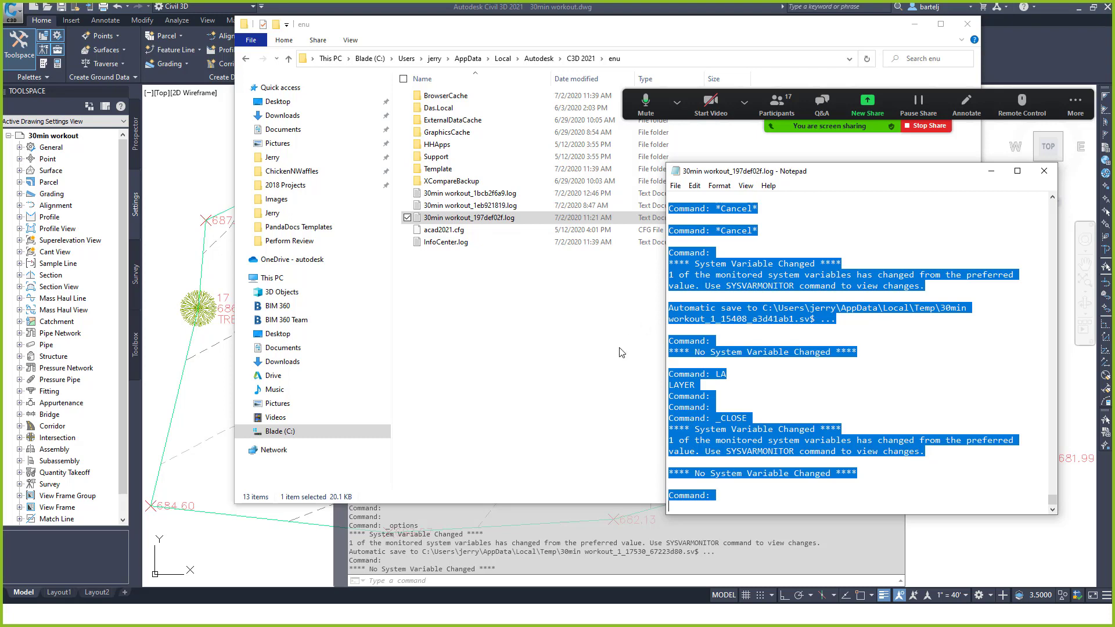
Paste the copied command log into cell A2 of Sheet2.
{"action": "key", "text": "alt+Tab"}
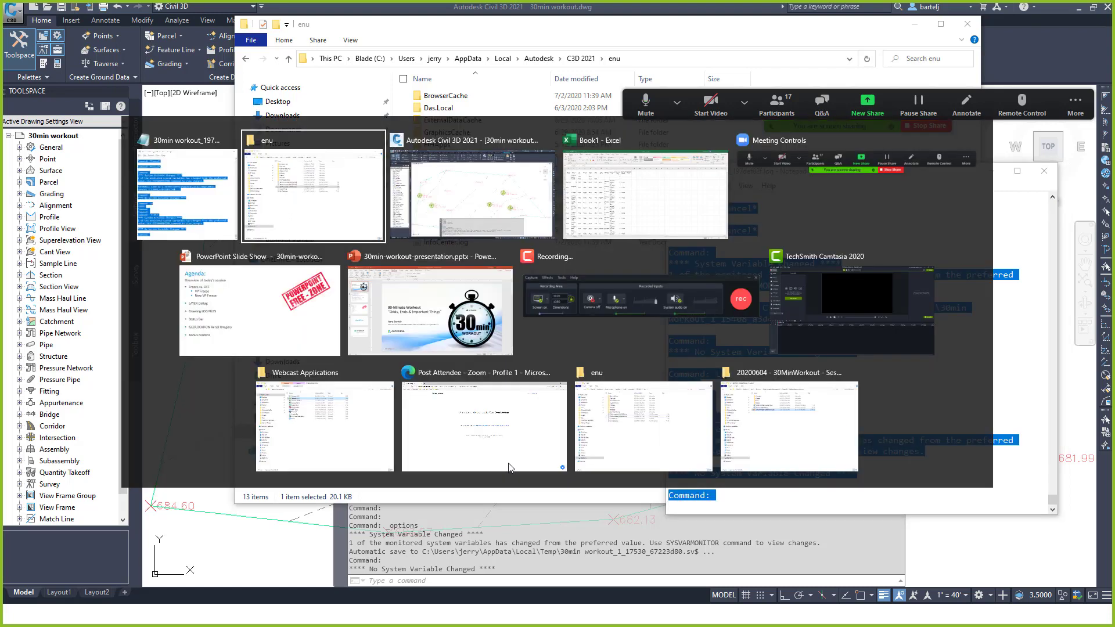
{"action": "key", "text": "alt+Tab"}
{"action": "key", "text": "alt+Tab"}
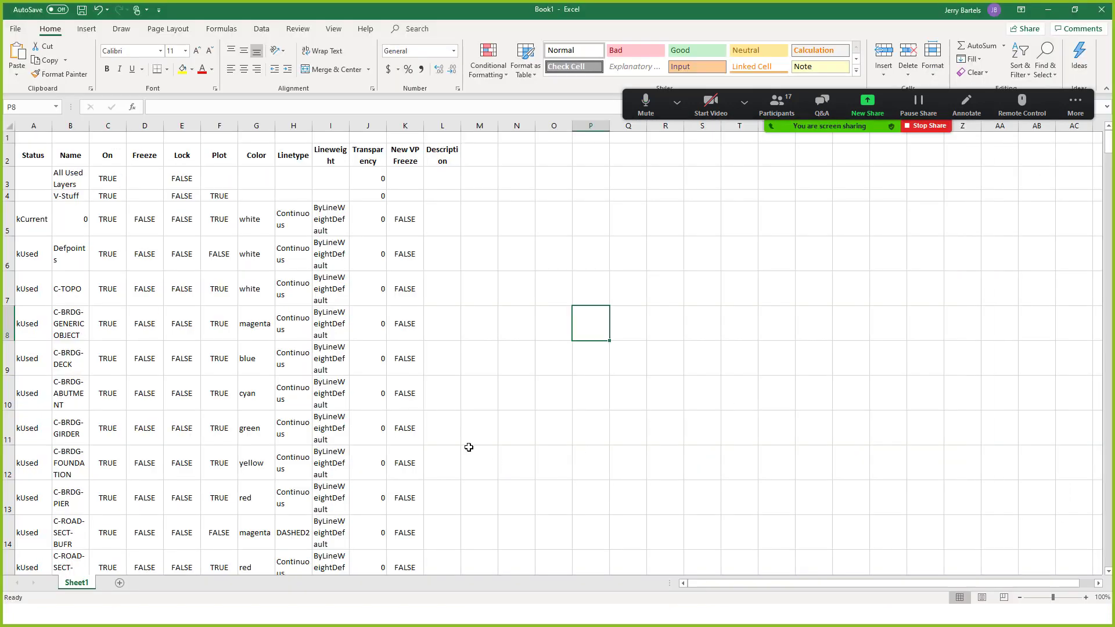
{"action": "left_click", "coordinate": [116, 583]}
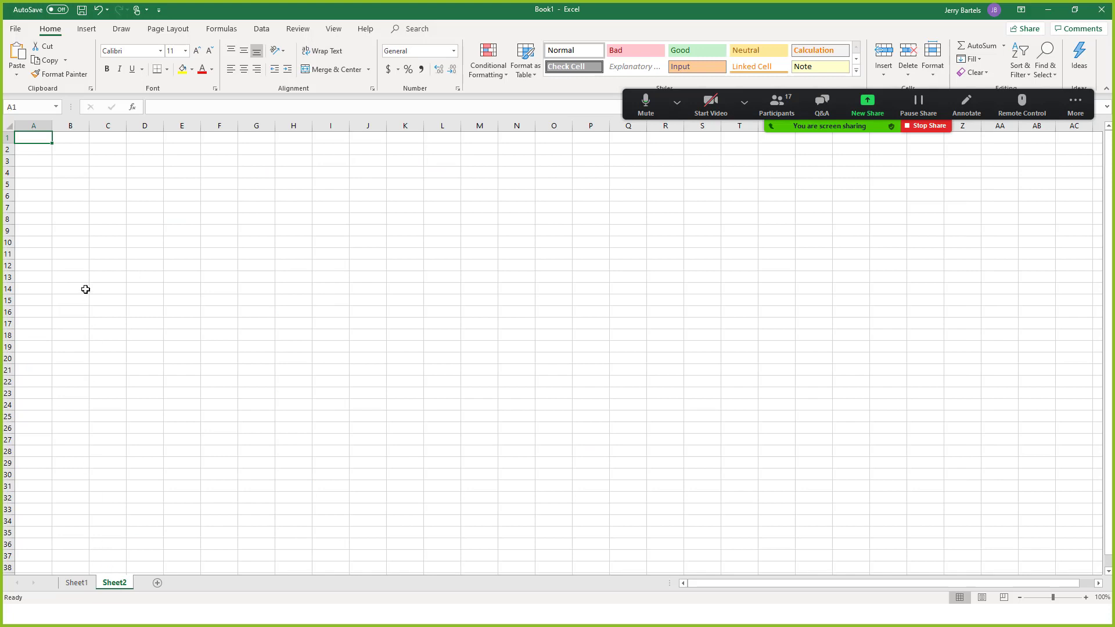
{"action": "right_click", "coordinate": [33, 152]}
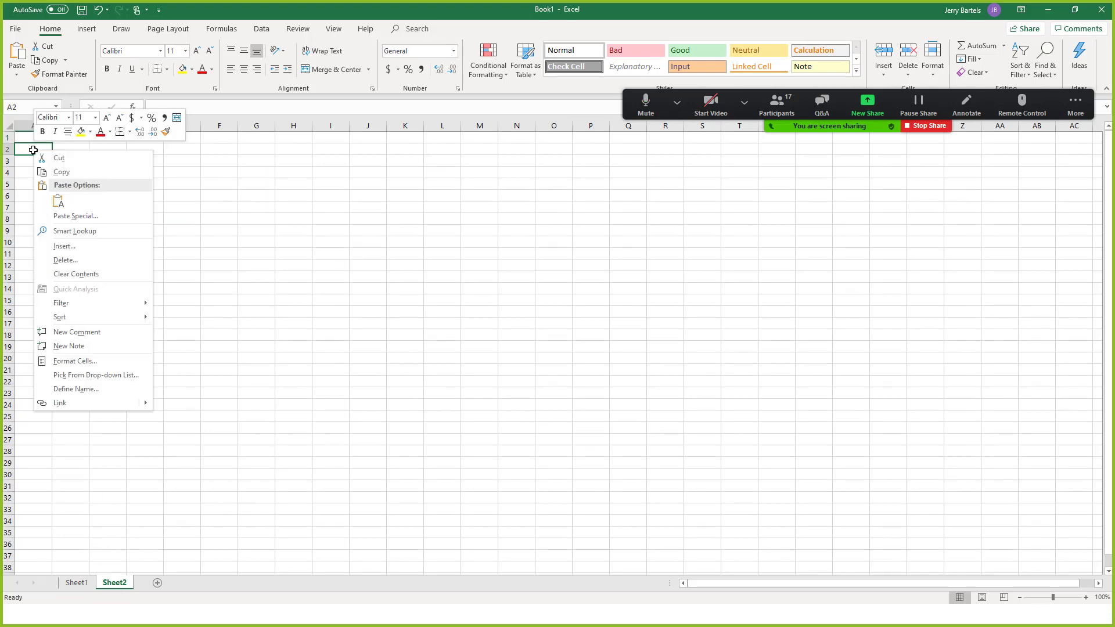
{"action": "left_click", "coordinate": [58, 201]}
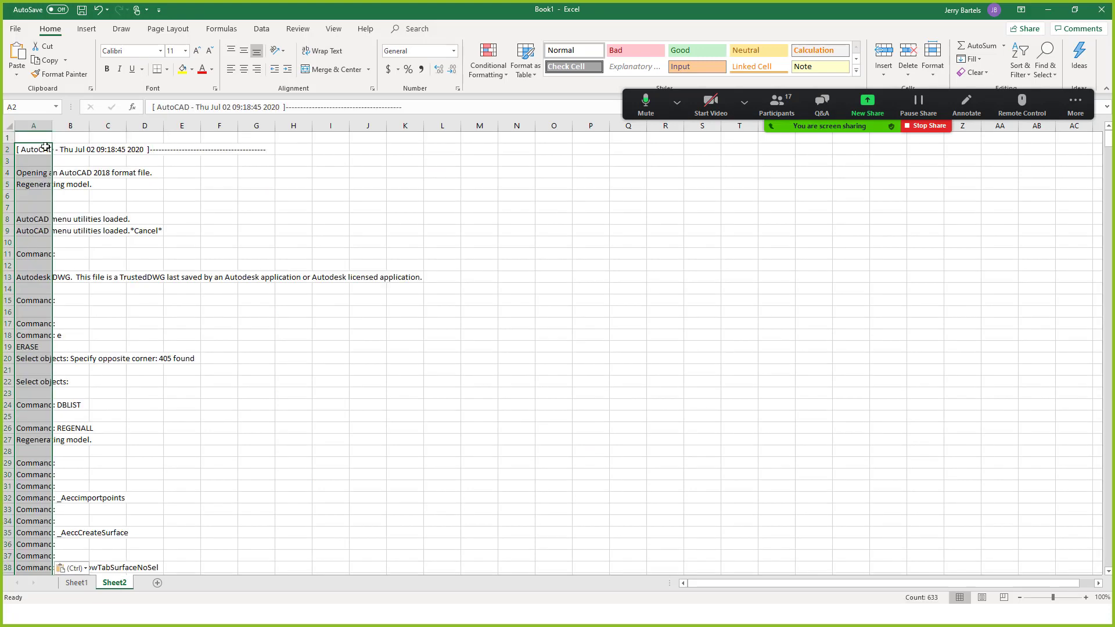
{"action": "left_click", "coordinate": [356, 242]}
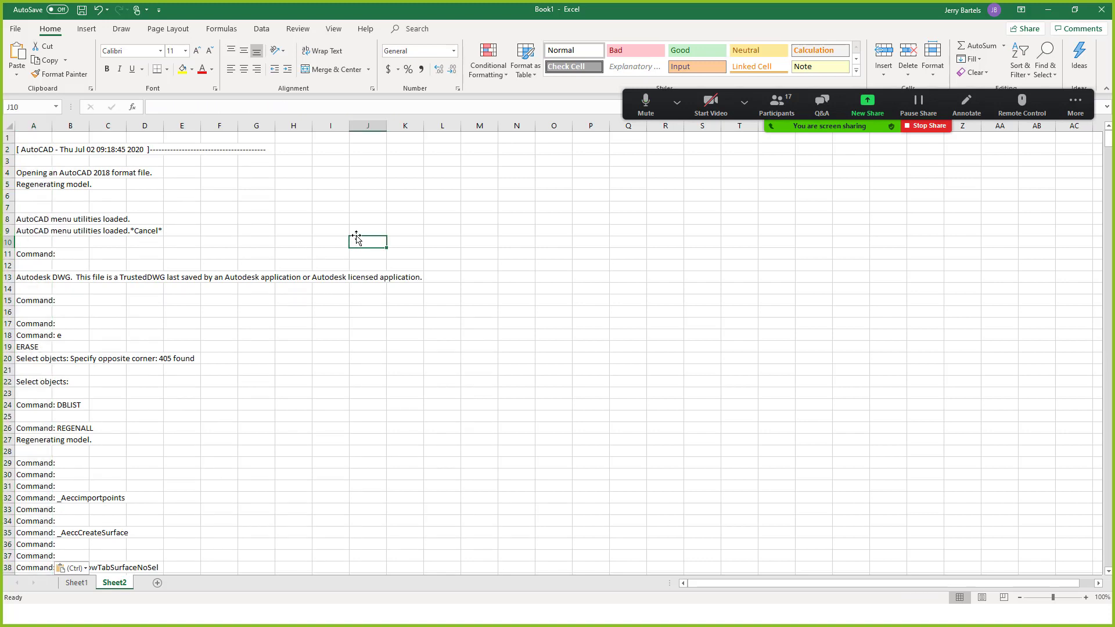
Select the entire Sheet2 worksheet and operate the ribbon controls at the top right.
{"action": "key", "text": "ctrl+a"}
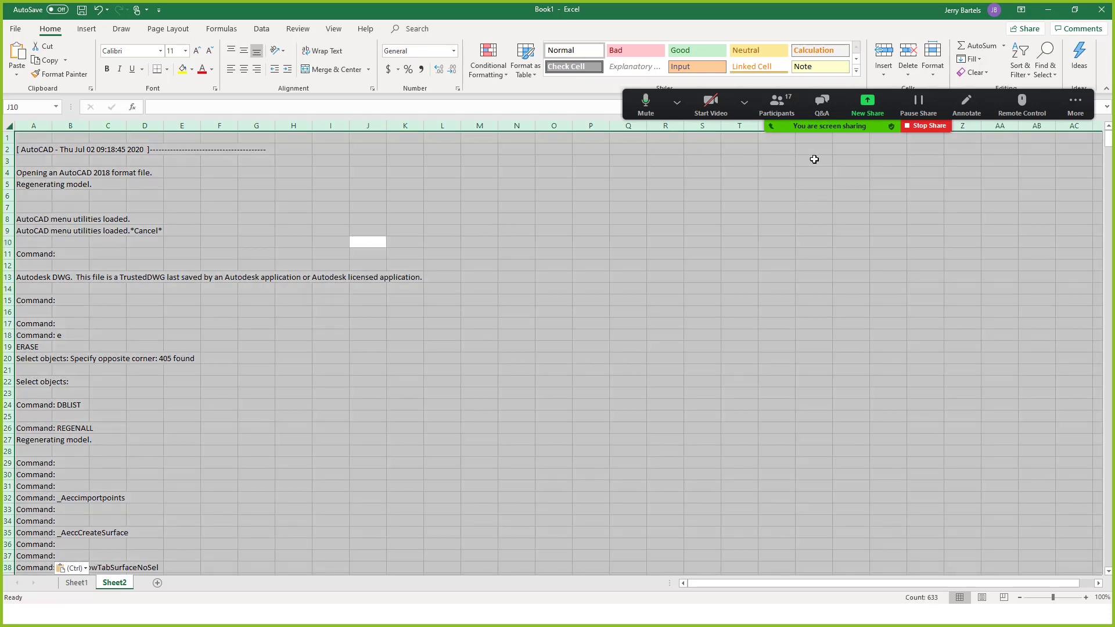
{"action": "left_click", "coordinate": [1078, 107]}
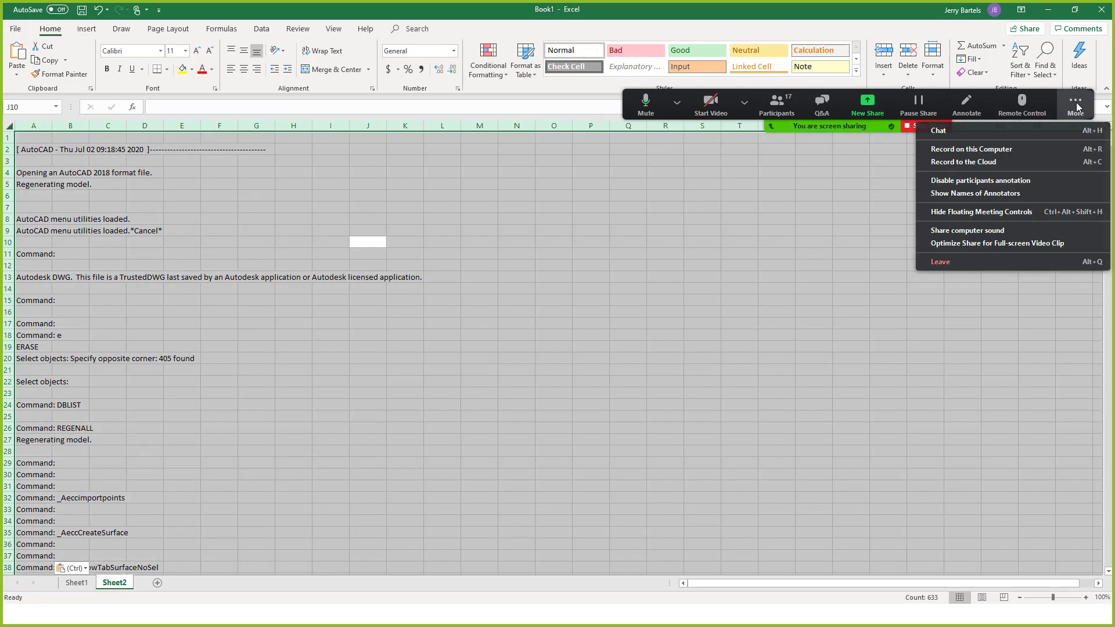
{"action": "left_click", "coordinate": [1083, 110]}
{"action": "left_click_drag", "start_coordinate": [1085, 107], "coordinate": [1092, 127]}
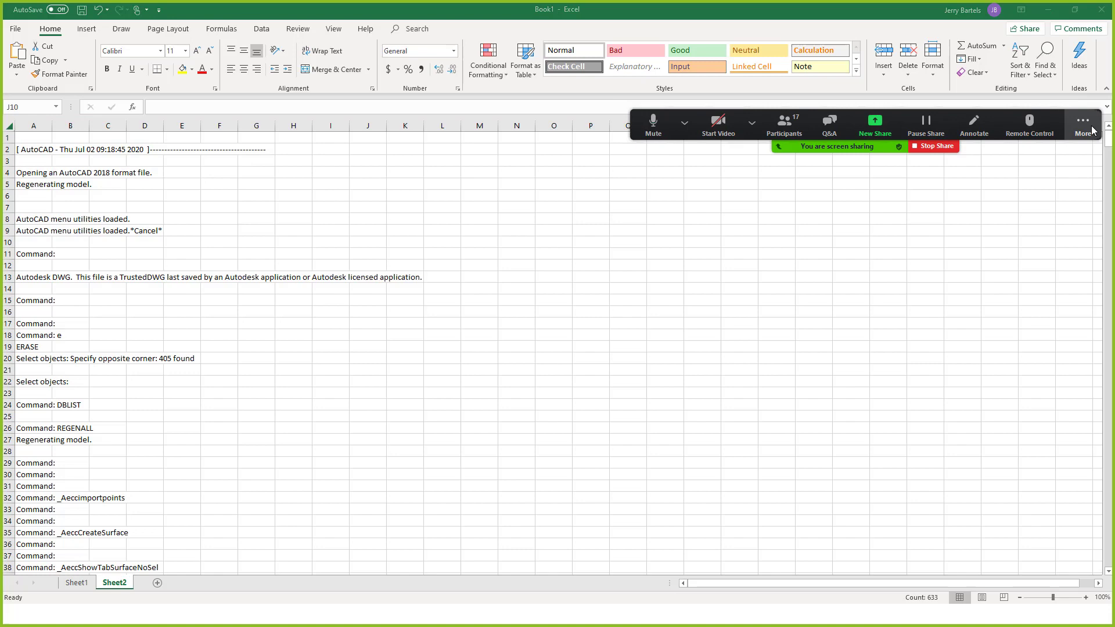
Turn on the filter for the log column via Sort & Filter > Filter.
{"action": "left_click", "coordinate": [1024, 74]}
{"action": "left_click", "coordinate": [1024, 78]}
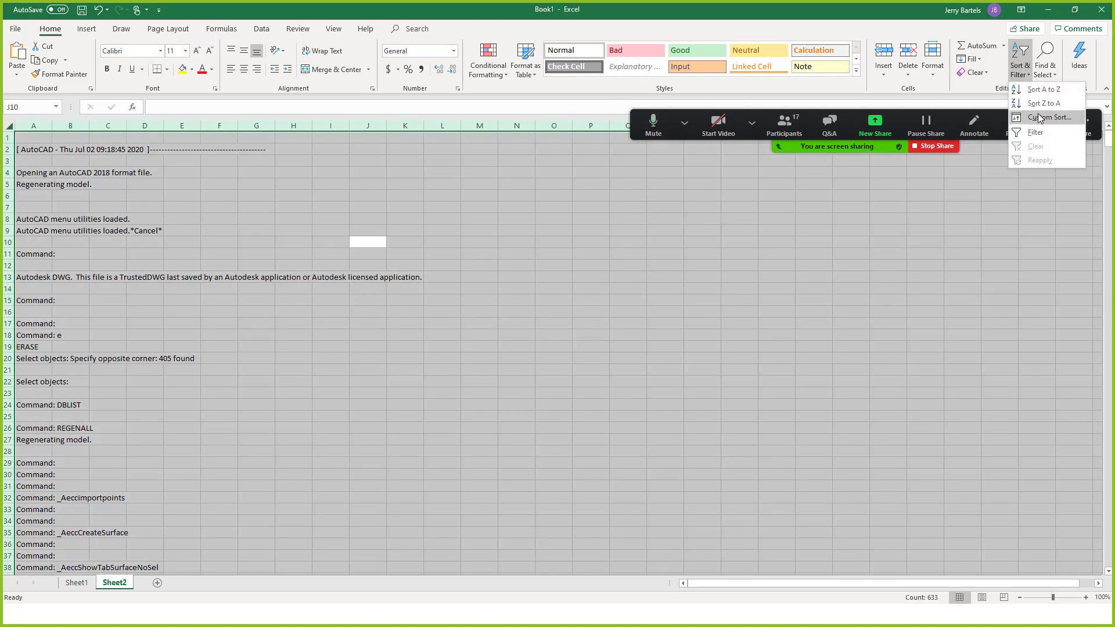
{"action": "left_click", "coordinate": [1028, 131]}
{"action": "left_click", "coordinate": [498, 292]}
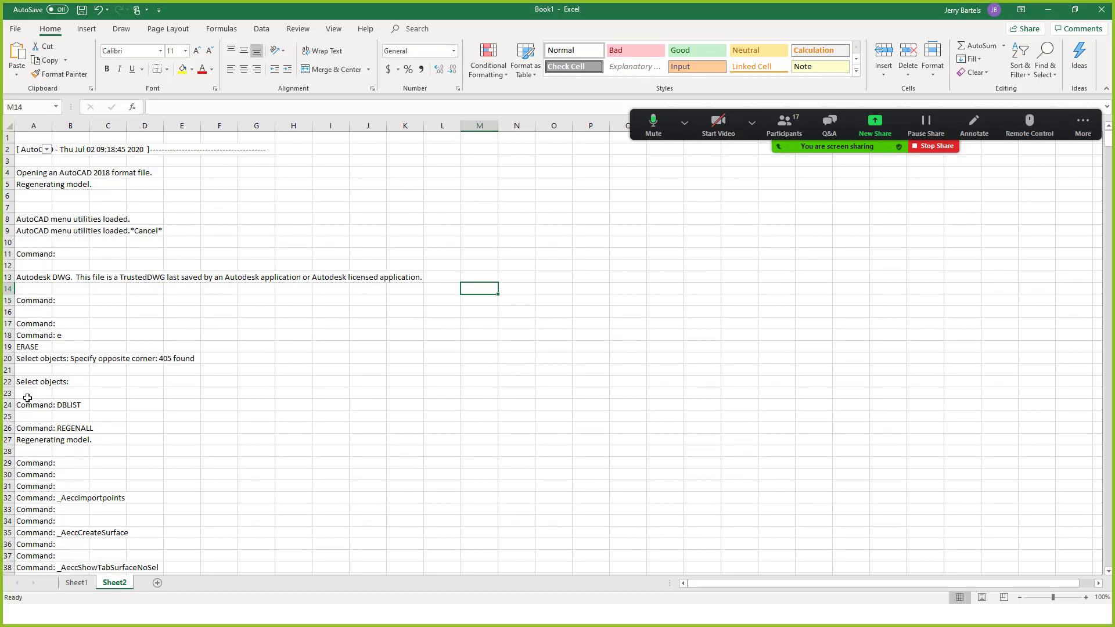
Sort column A's log lines alphabetically A to Z.
{"action": "left_click", "coordinate": [47, 150]}
{"action": "left_click", "coordinate": [48, 163]}
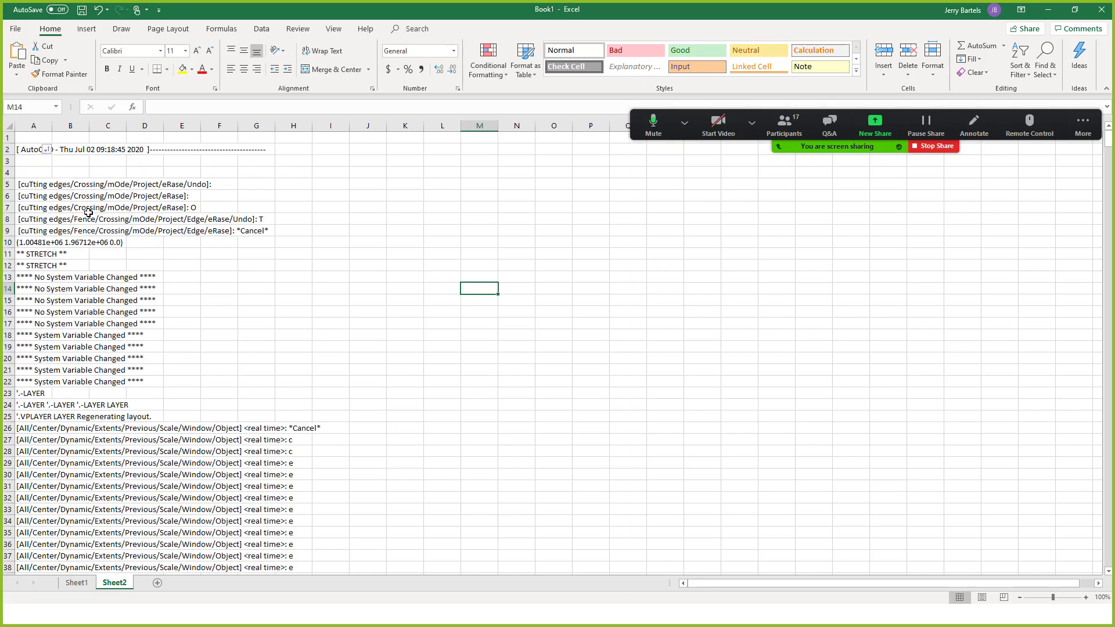
{"action": "scroll", "coordinate": [411, 313], "scroll_direction": "down", "scroll_amount": 12}
{"action": "scroll", "coordinate": [410, 313], "scroll_direction": "down", "scroll_amount": 19}
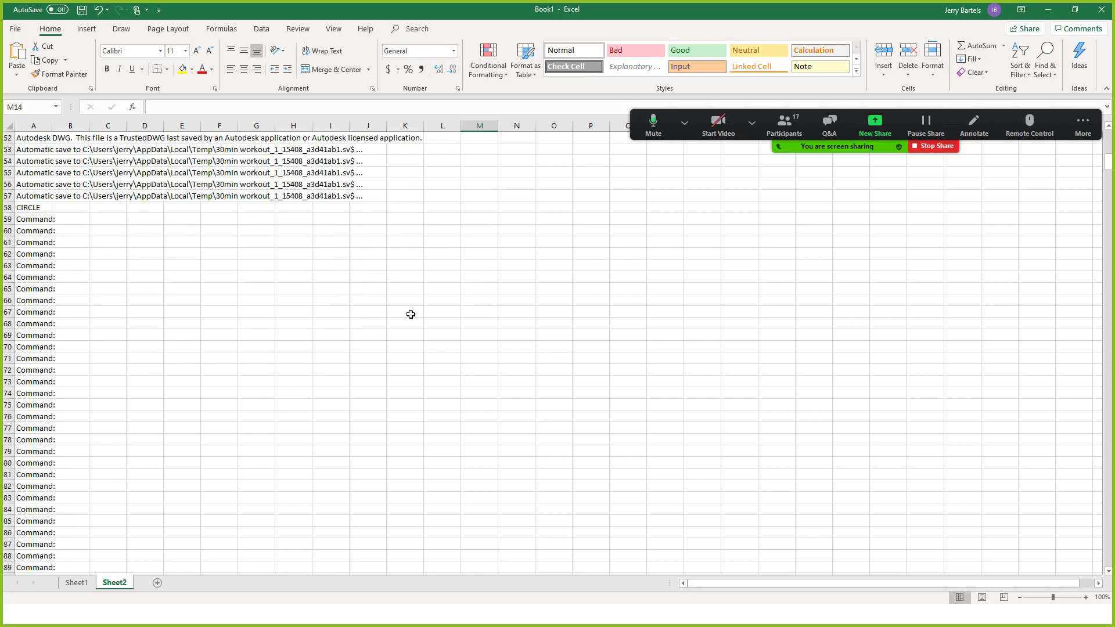
{"action": "scroll", "coordinate": [411, 314], "scroll_direction": "down", "scroll_amount": 20}
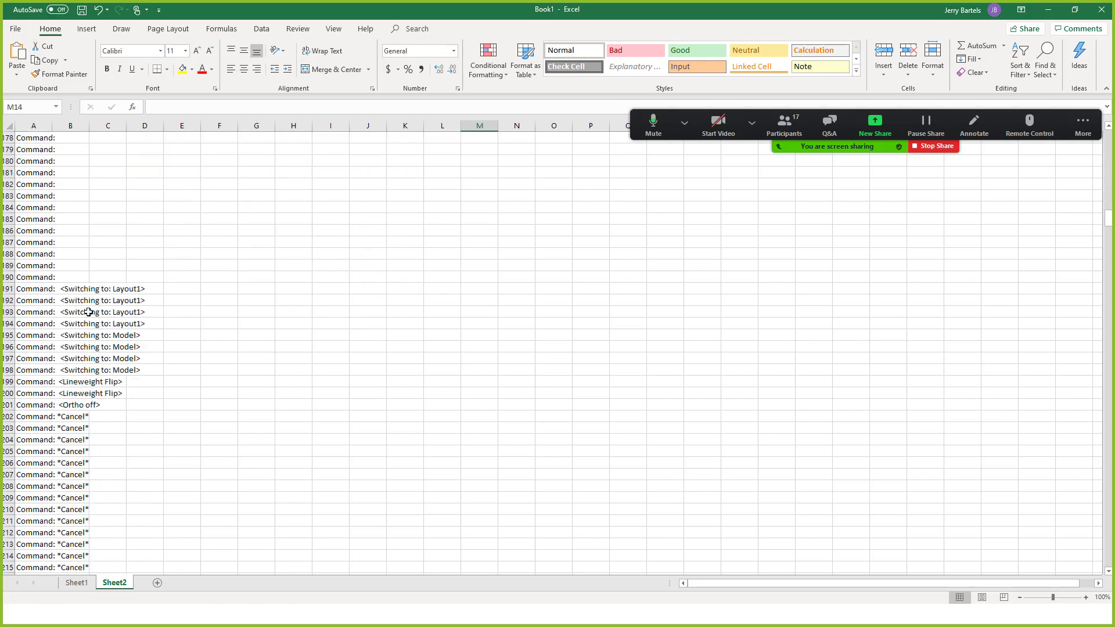
Start a selection at cell A191 where the Command: lines begin.
{"action": "left_click", "coordinate": [35, 290]}
{"action": "scroll", "coordinate": [371, 288], "scroll_direction": "down", "scroll_amount": 4}
{"action": "scroll", "coordinate": [372, 288], "scroll_direction": "down", "scroll_amount": 20}
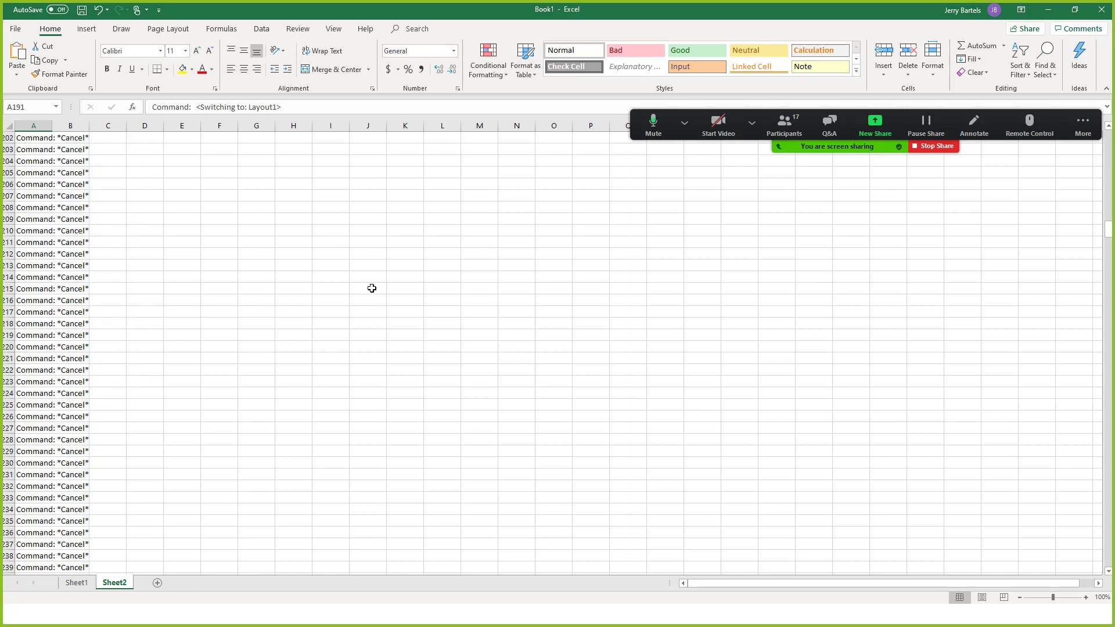
{"action": "scroll", "coordinate": [371, 288], "scroll_direction": "down", "scroll_amount": 16}
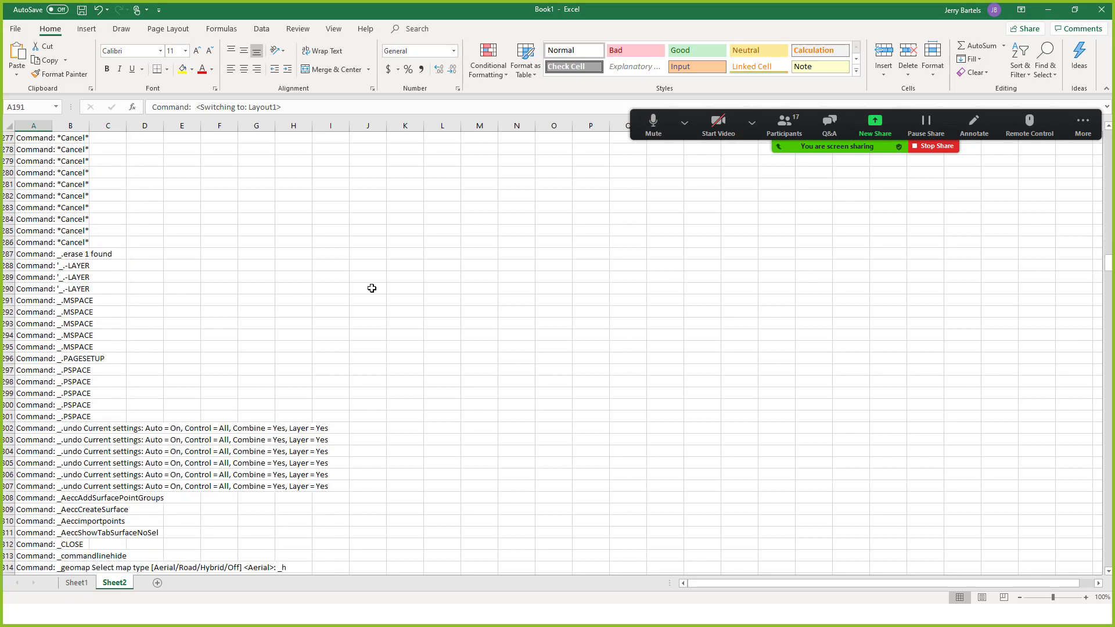
Extend the selection to A415, copy the 225 Command: rows, and add Sheet3.
{"action": "scroll", "coordinate": [372, 288], "scroll_direction": "down", "scroll_amount": 20}
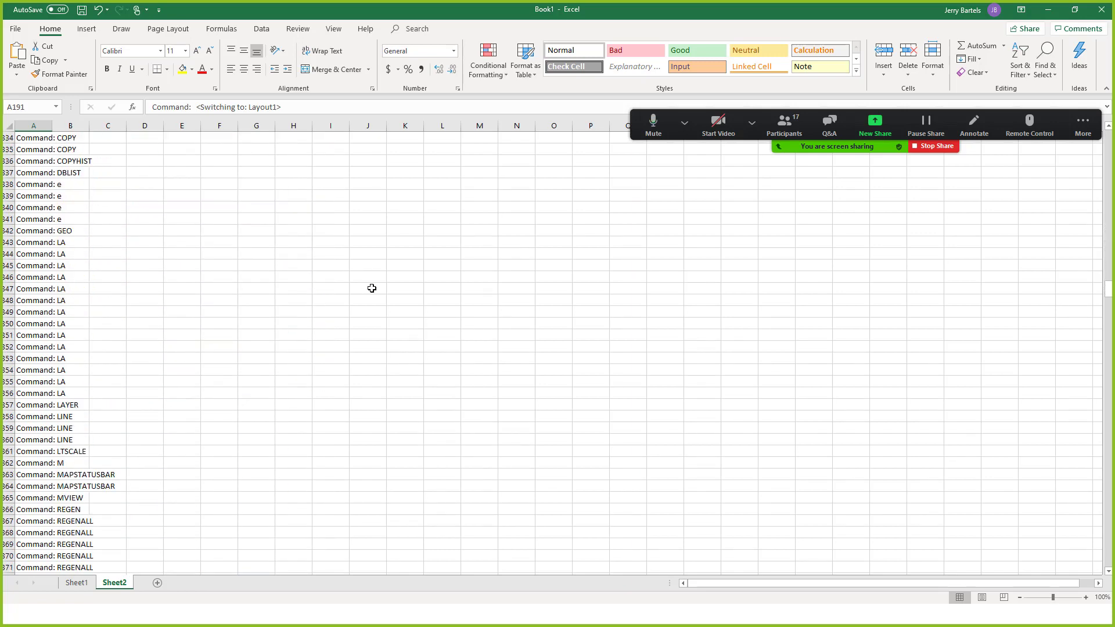
{"action": "scroll", "coordinate": [371, 289], "scroll_direction": "down", "scroll_amount": 4}
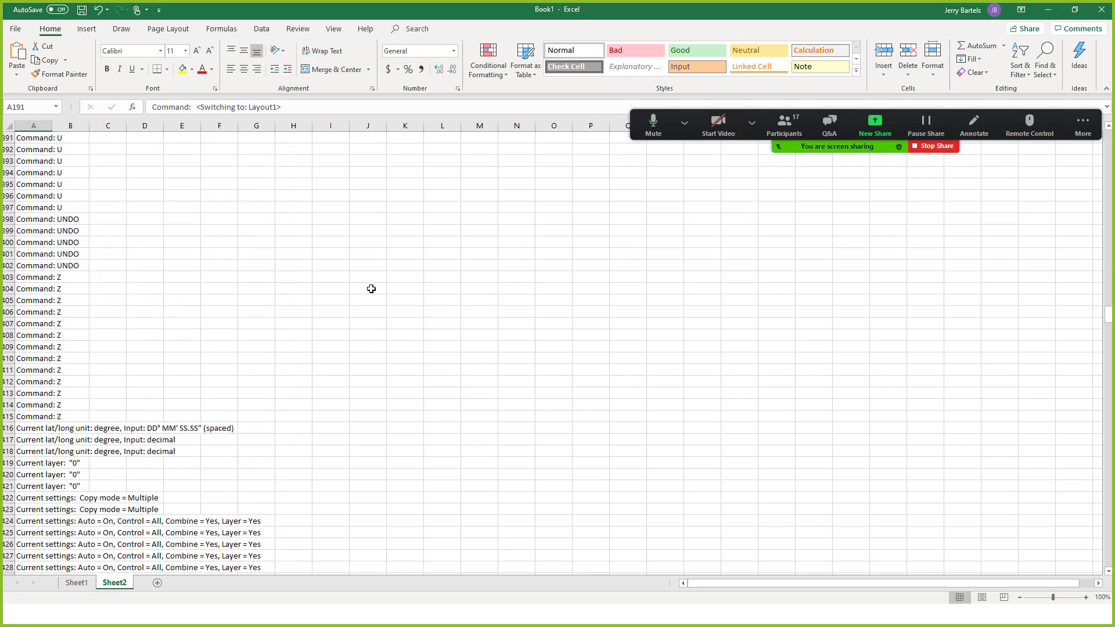
{"action": "left_click", "coordinate": [54, 415], "text": "shift"}
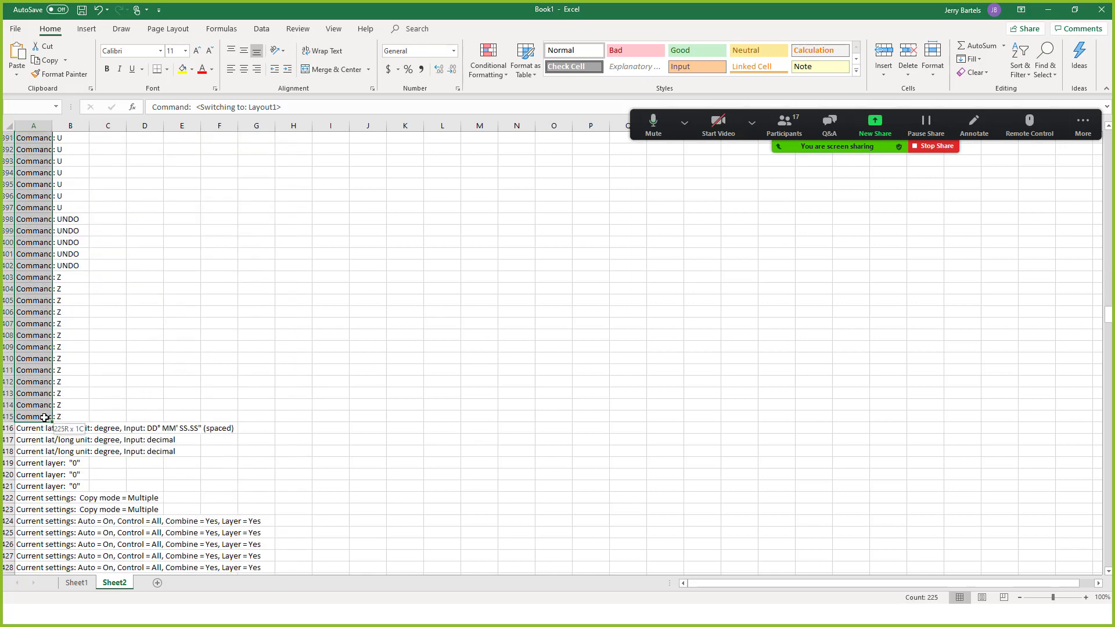
{"action": "right_click", "coordinate": [32, 349]}
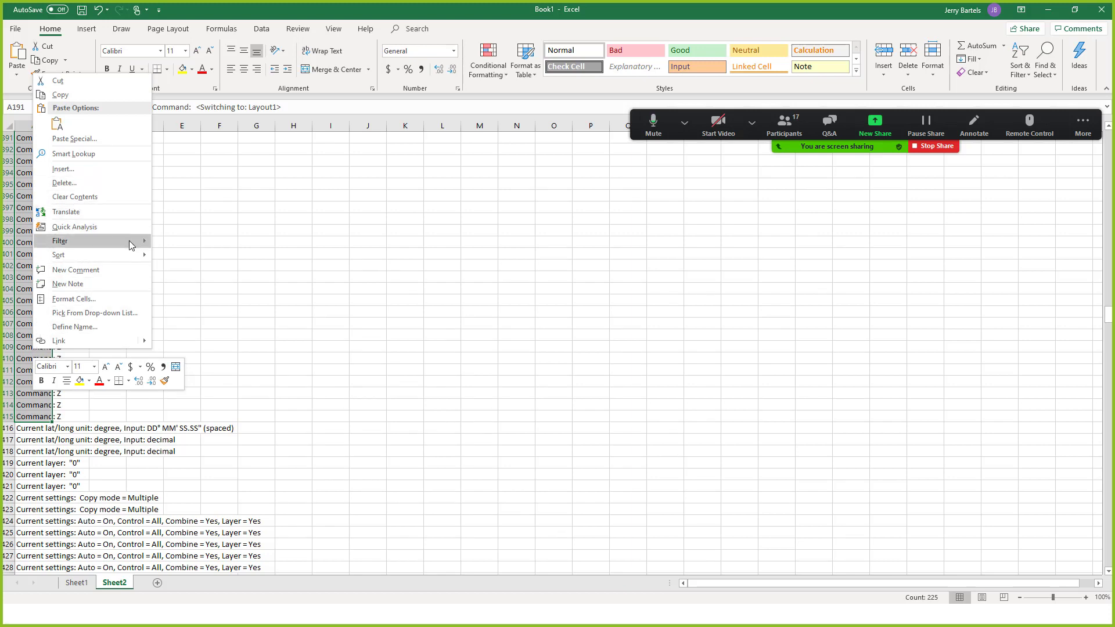
{"action": "left_click", "coordinate": [103, 94]}
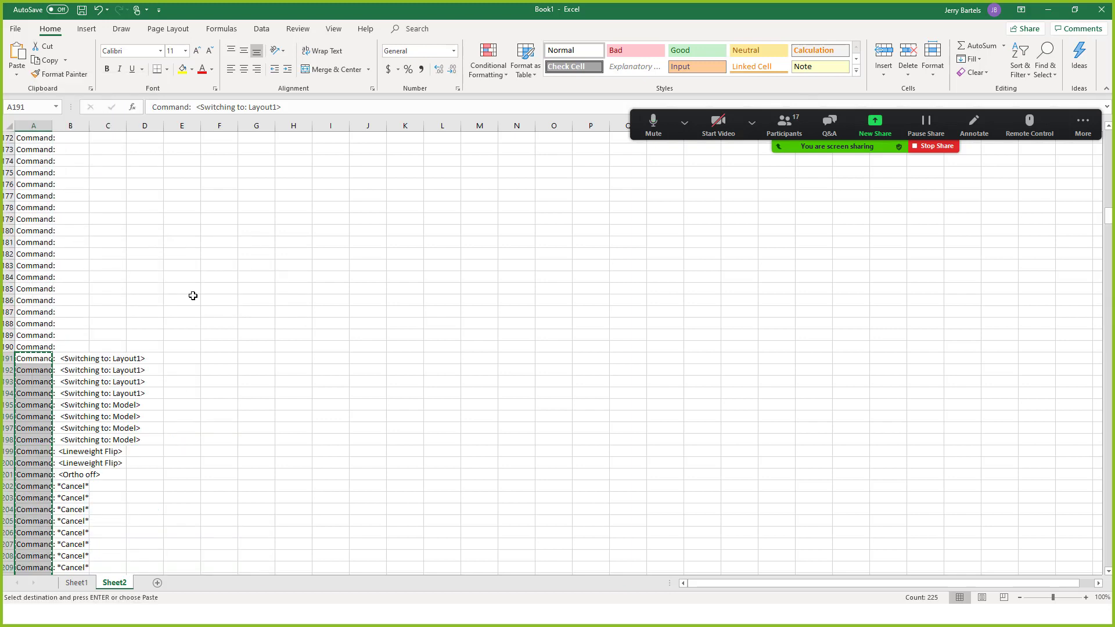
{"action": "left_click", "coordinate": [157, 584]}
Paste the copied command lines into cell A2 of the new sheet.
{"action": "left_click", "coordinate": [36, 150]}
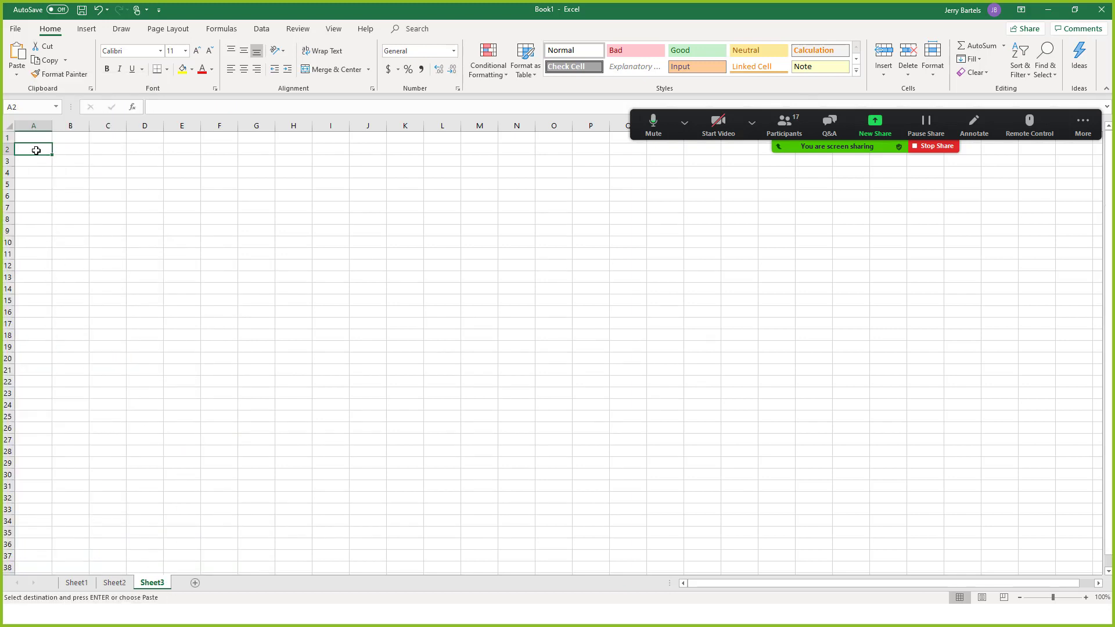
{"action": "right_click", "coordinate": [36, 151]}
{"action": "left_click", "coordinate": [60, 200]}
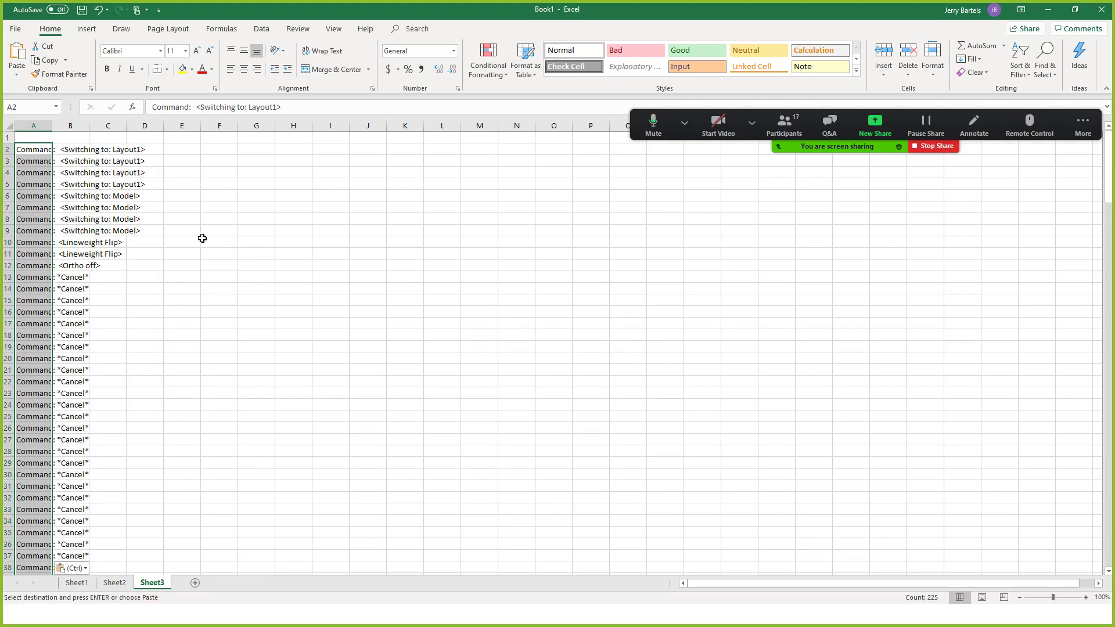
Remove the 174 duplicate command lines, leaving 51 unique entries, and scroll to the list's end.
{"action": "key", "text": "ctrl+a"}
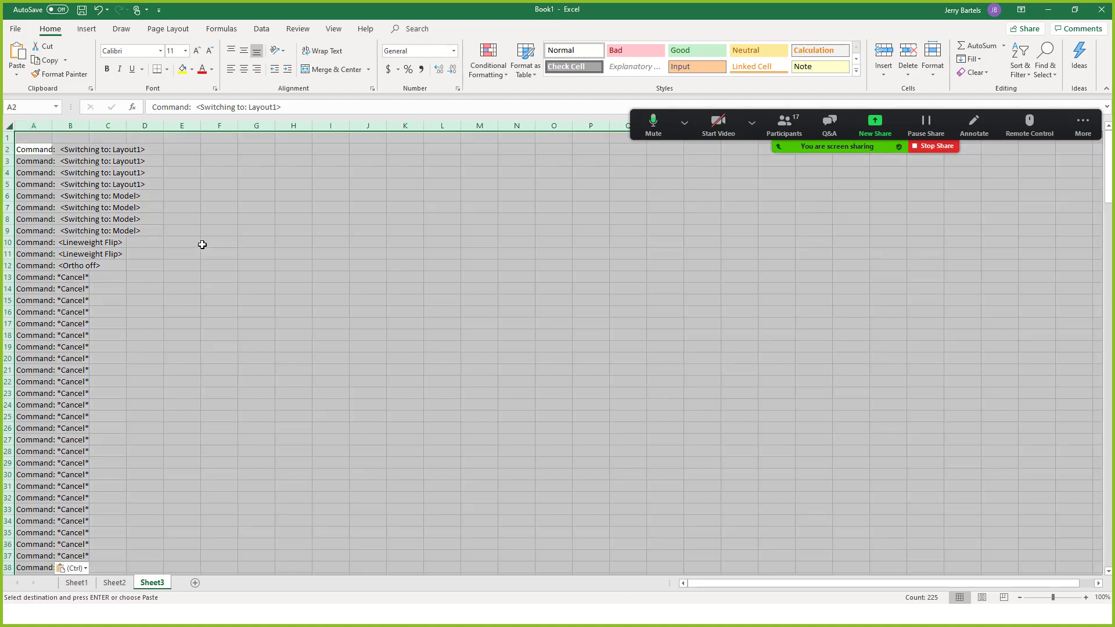
{"action": "left_click", "coordinate": [261, 29]}
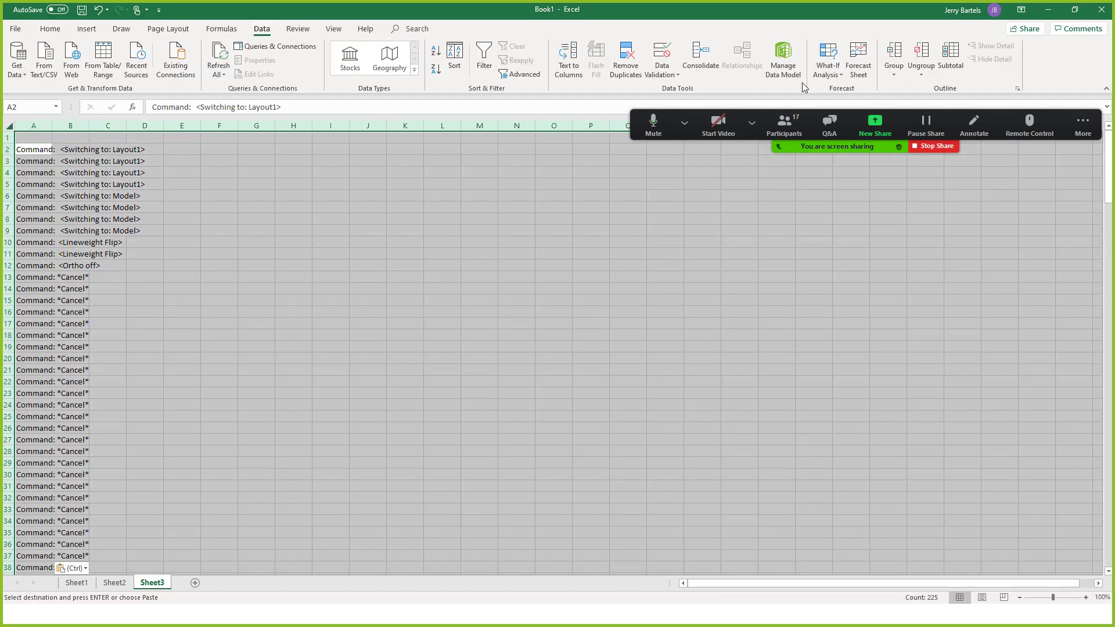
{"action": "left_click", "coordinate": [626, 58]}
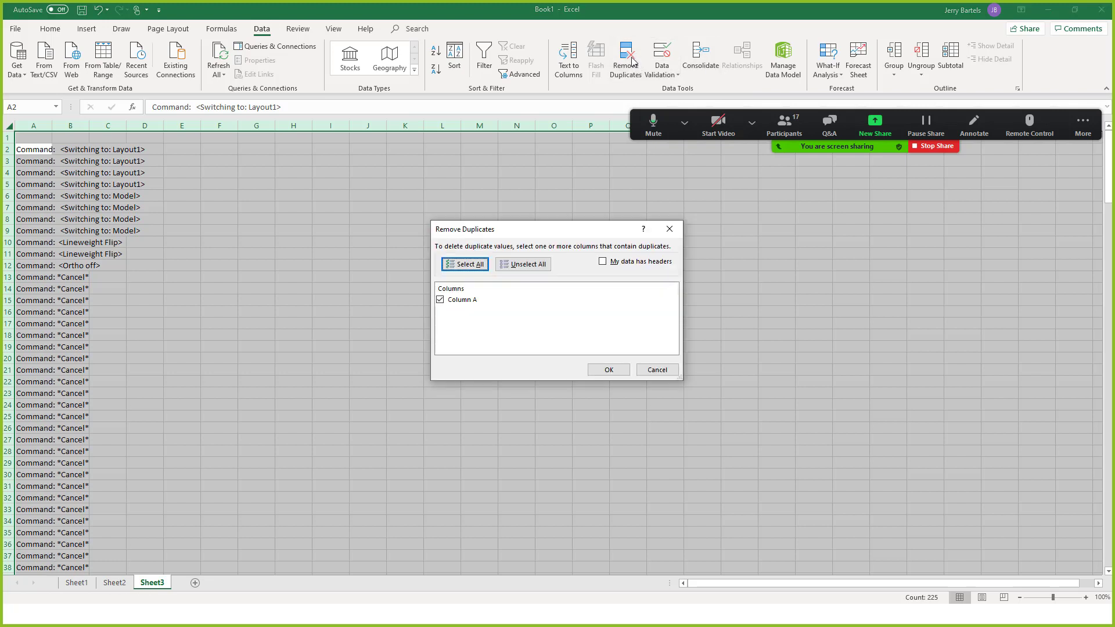
{"action": "left_click", "coordinate": [612, 371]}
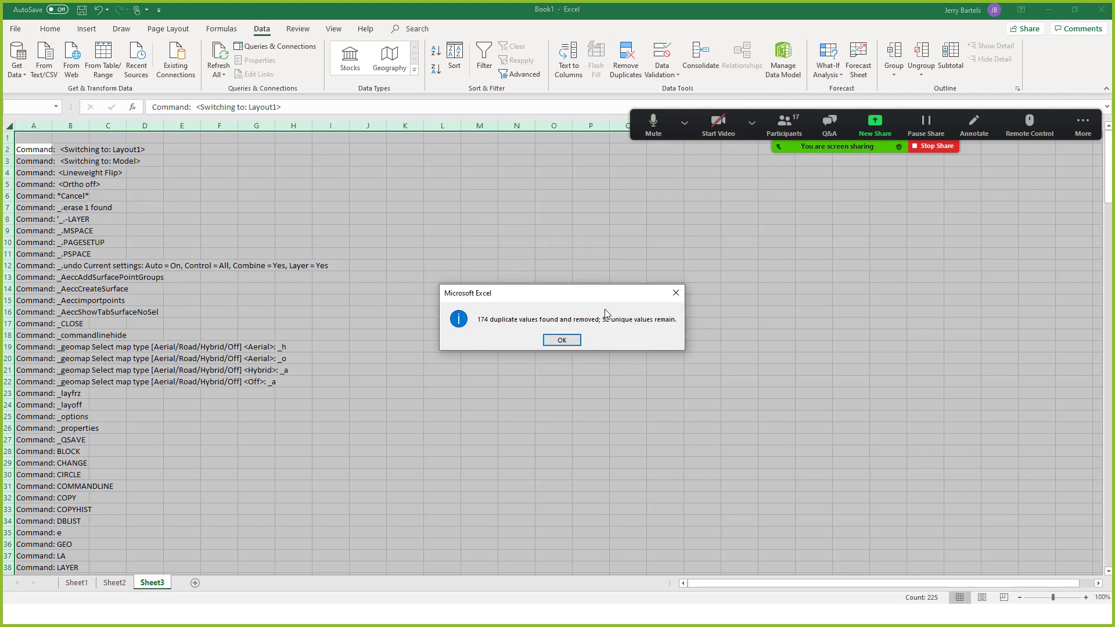
{"action": "left_click", "coordinate": [561, 340]}
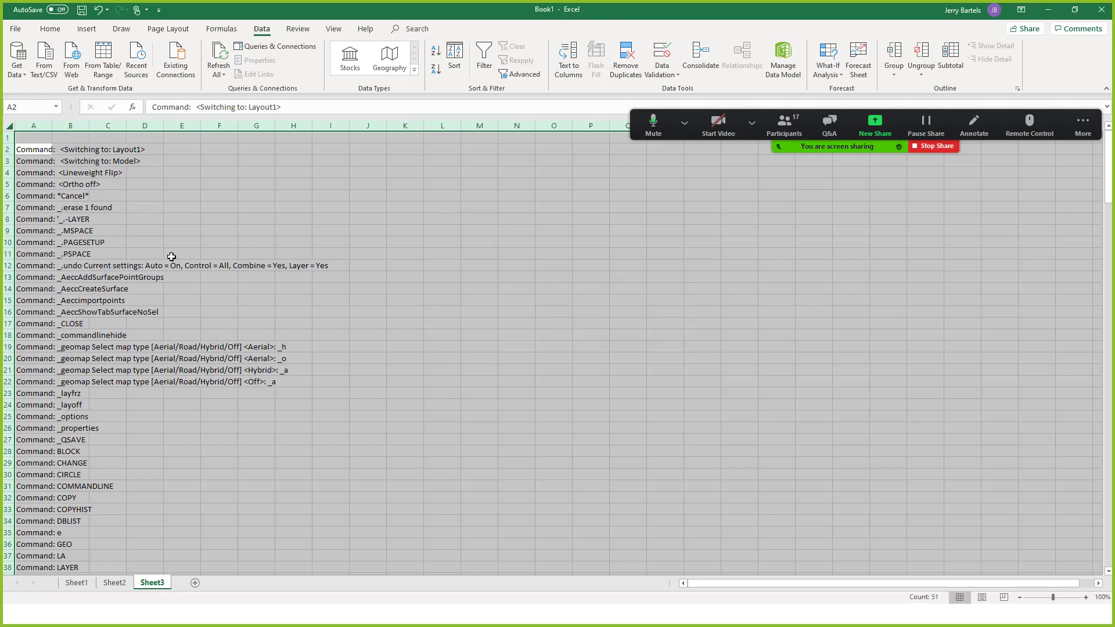
{"action": "scroll", "coordinate": [280, 244], "scroll_direction": "down", "scroll_amount": 3}
{"action": "scroll", "coordinate": [284, 256], "scroll_direction": "down", "scroll_amount": 4}
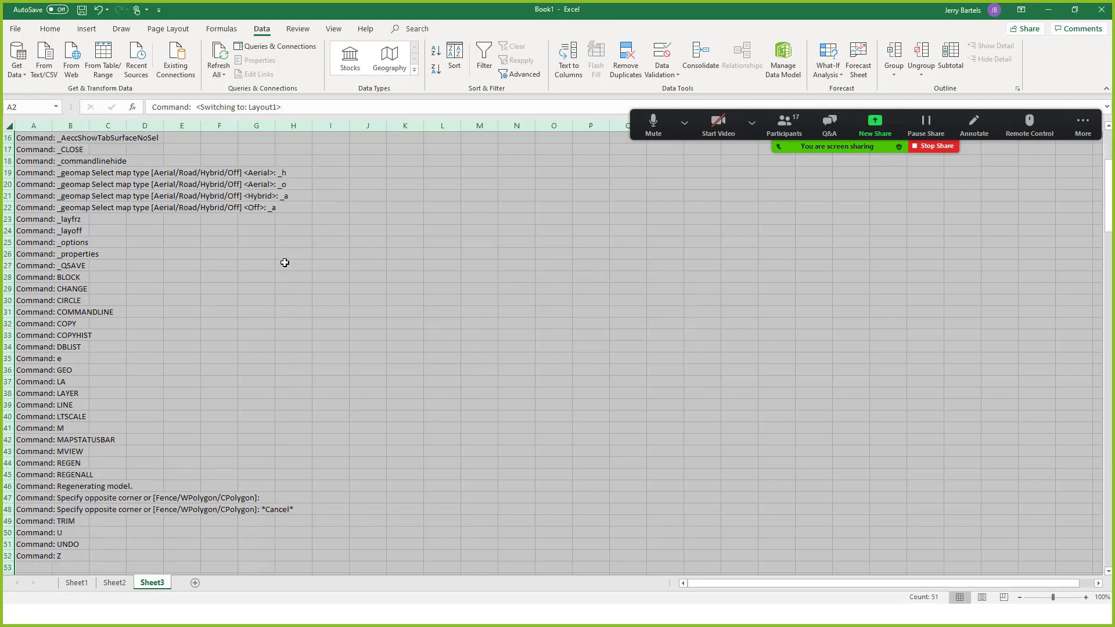
{"action": "scroll", "coordinate": [286, 271], "scroll_direction": "up", "scroll_amount": 7}
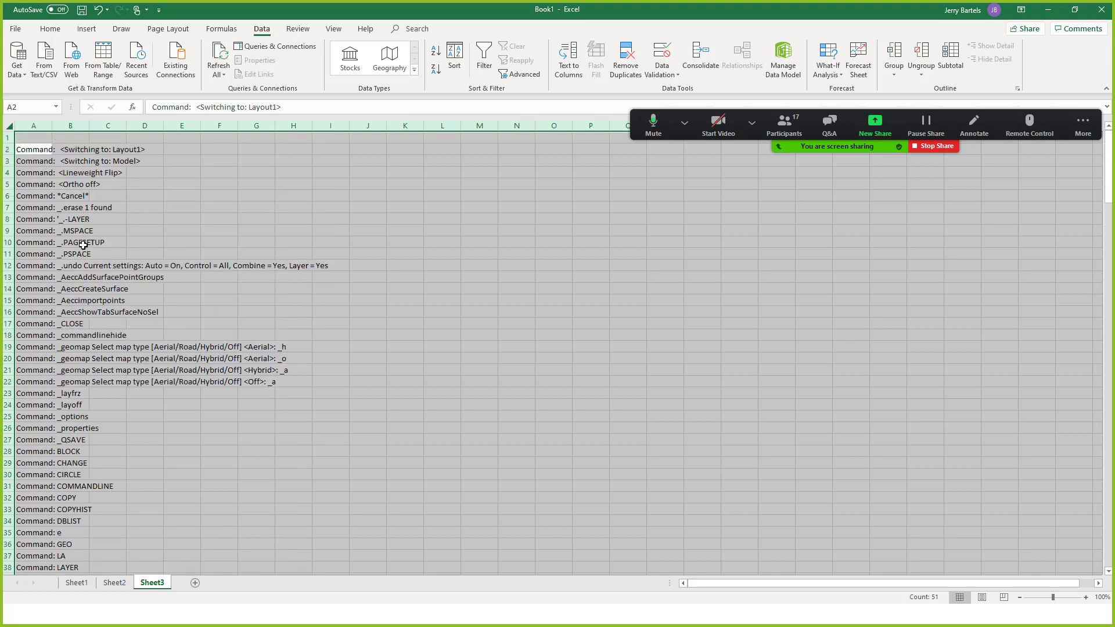
{"action": "scroll", "coordinate": [85, 320], "scroll_direction": "down", "scroll_amount": 4}
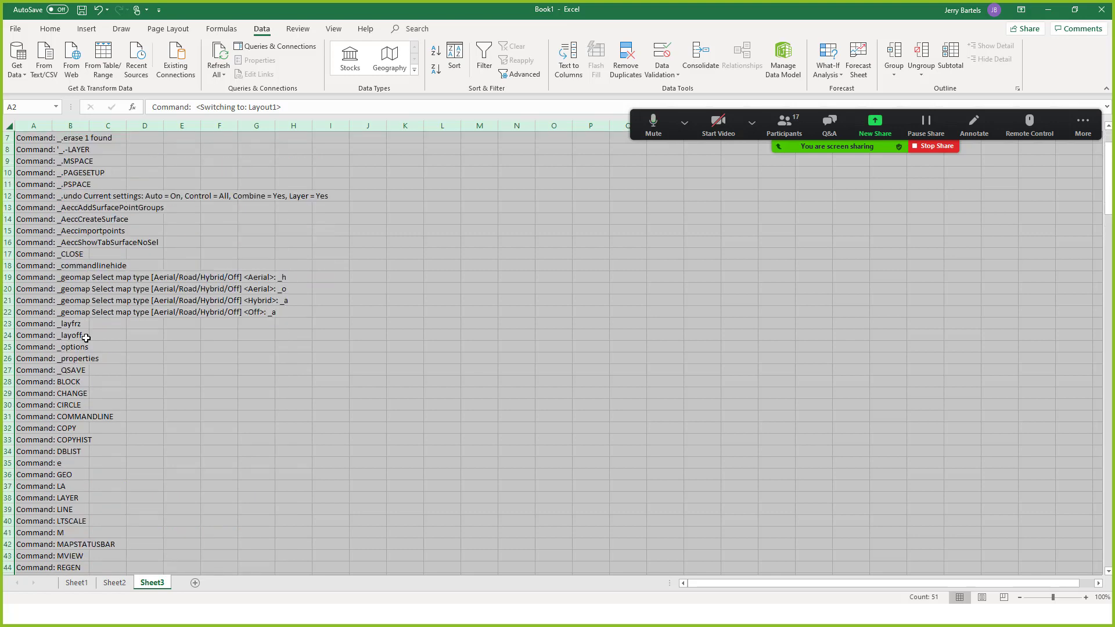
{"action": "scroll", "coordinate": [85, 342], "scroll_direction": "down", "scroll_amount": 2}
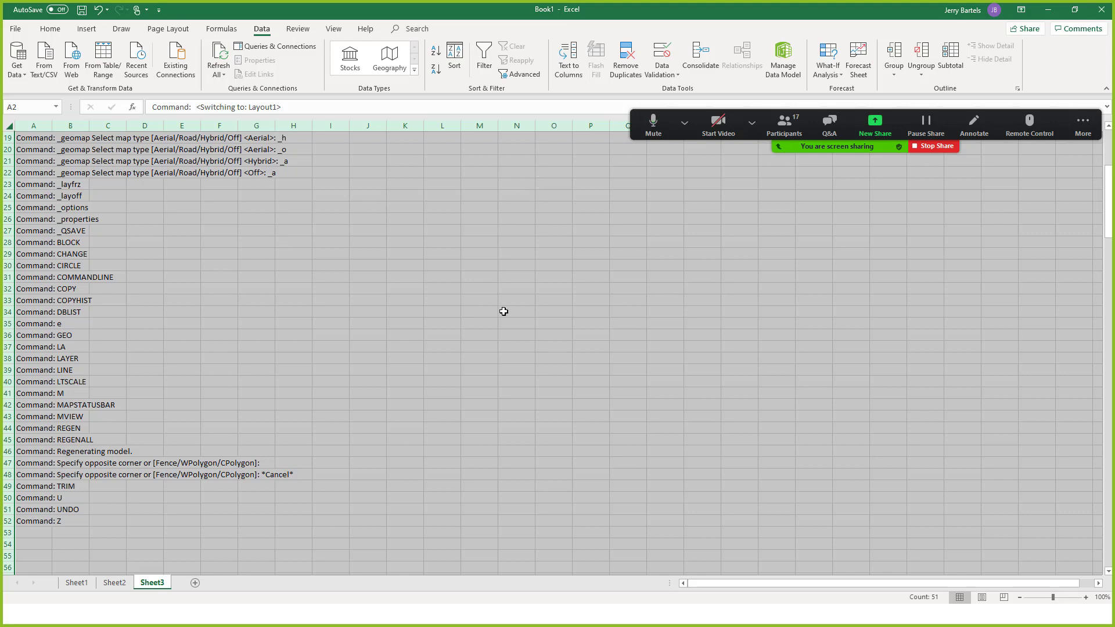
Return to Civil 3D and shrink the command history so more of the parcel drawing shows.
{"action": "key", "text": "alt+Tab"}
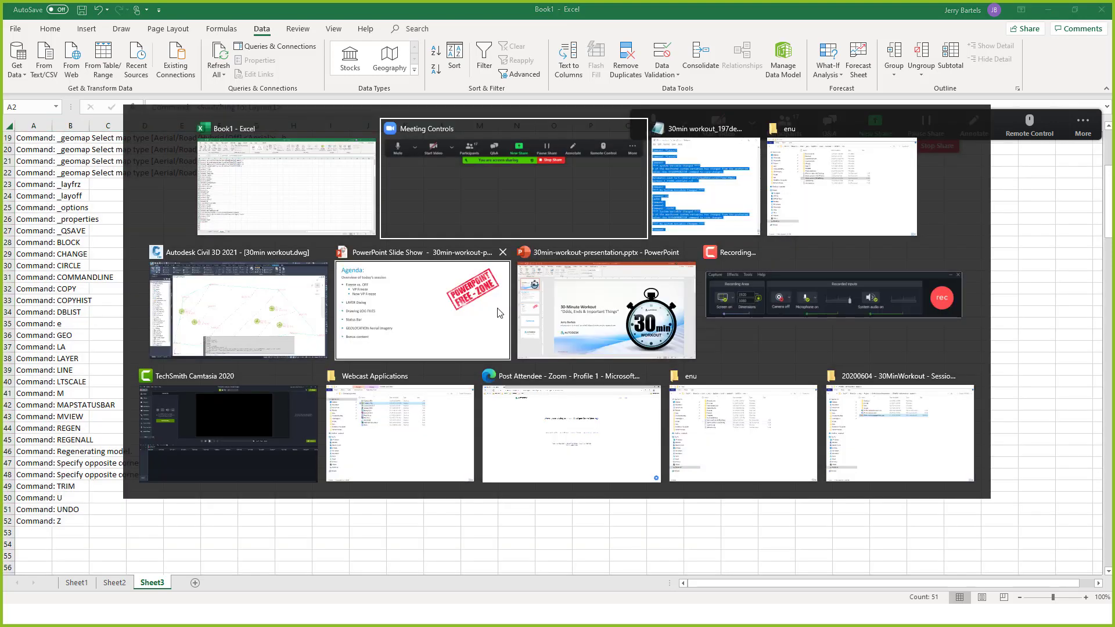
{"action": "key", "text": "alt+Tab"}
{"action": "key", "text": "alt+Tab"}
{"action": "key", "text": "alt+Tab"}
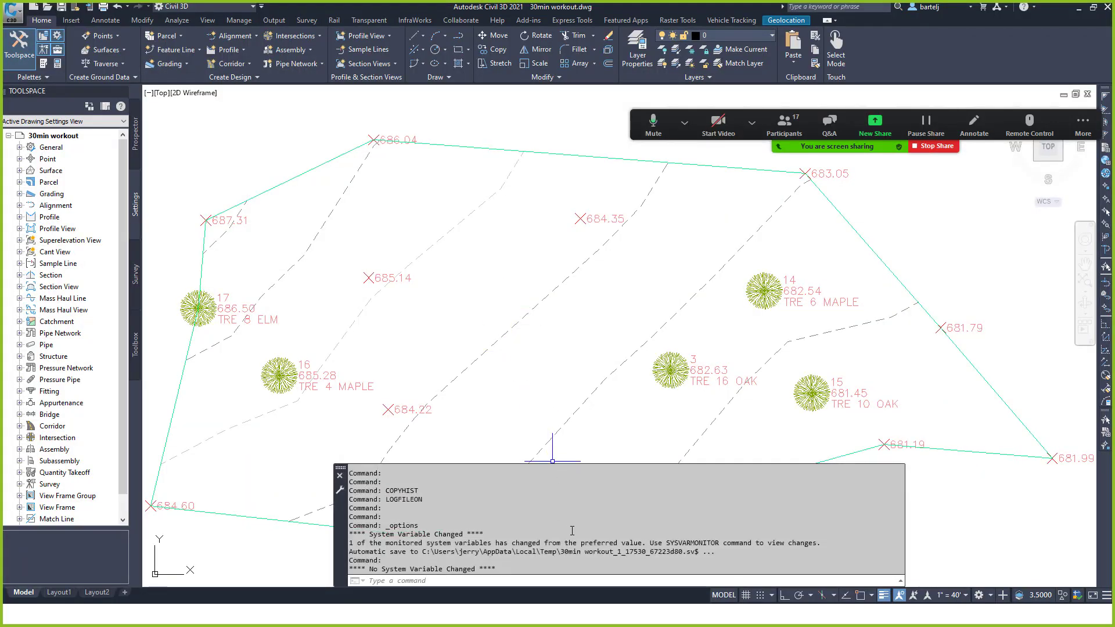
{"action": "left_click_drag", "start_coordinate": [568, 465], "coordinate": [569, 540]}
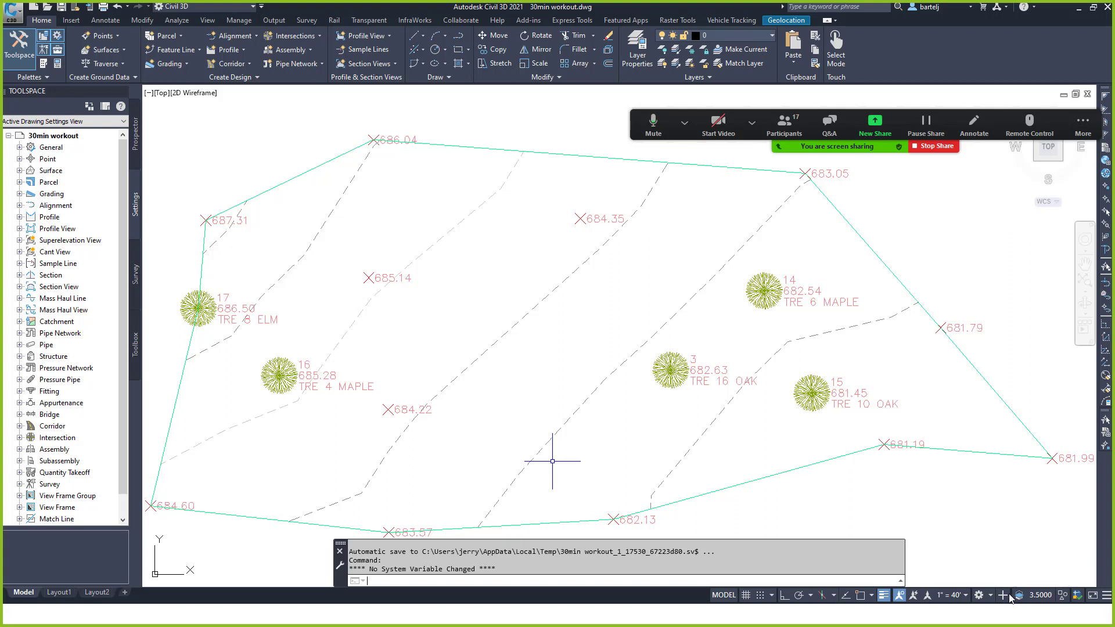
{"action": "left_click", "coordinate": [613, 433]}
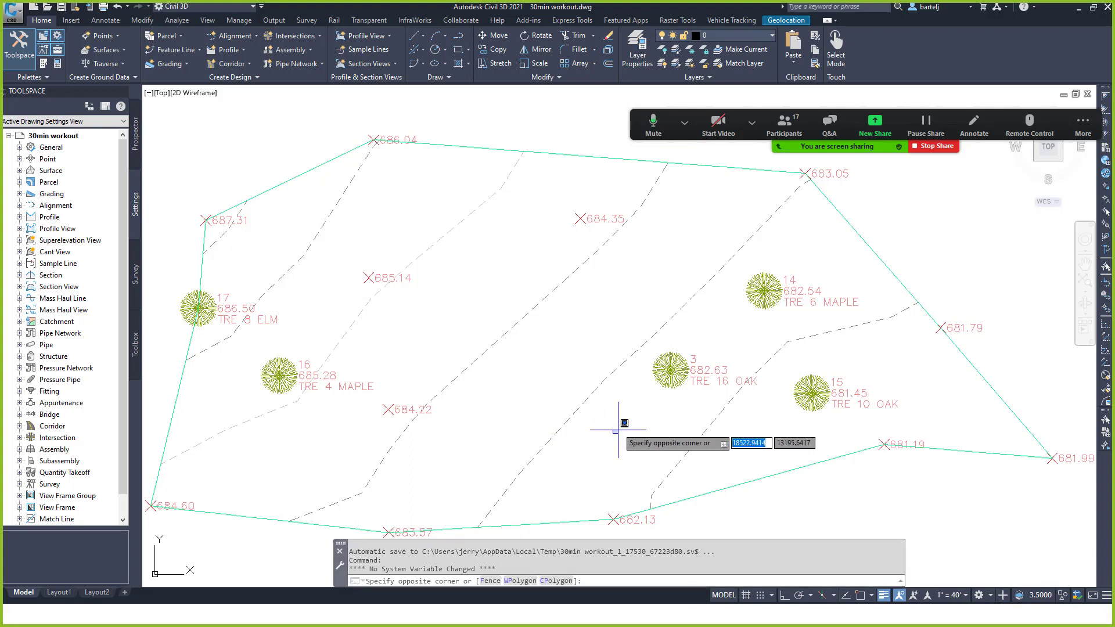
{"action": "key", "text": "Escape"}
{"action": "key", "text": "Escape"}
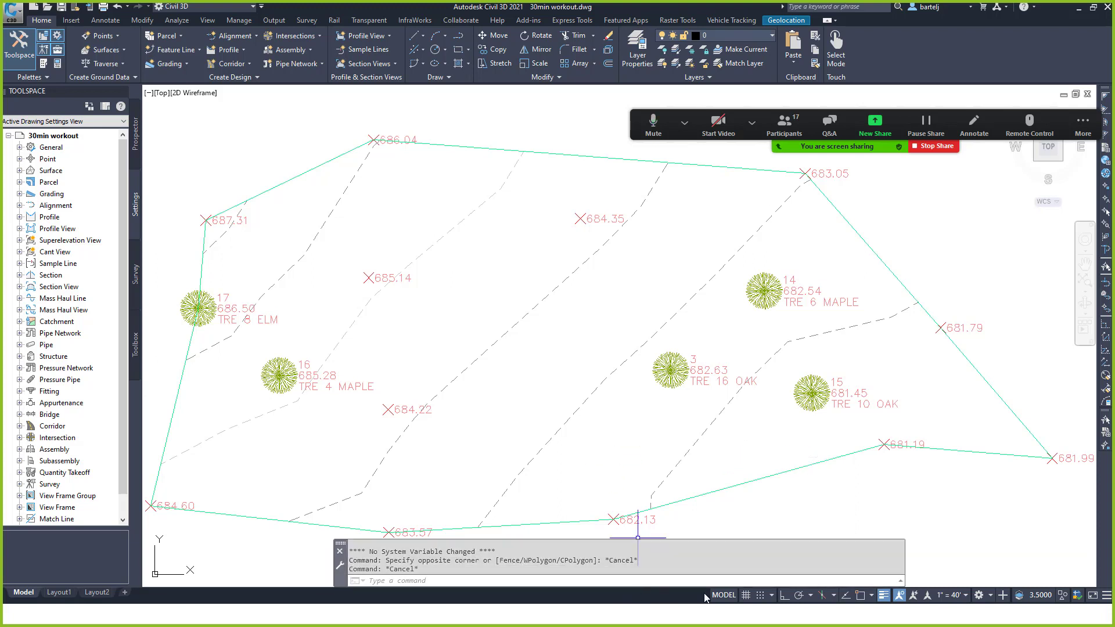
Enable the Coordinates readout in the status bar customization list.
{"action": "left_click", "coordinate": [1107, 596]}
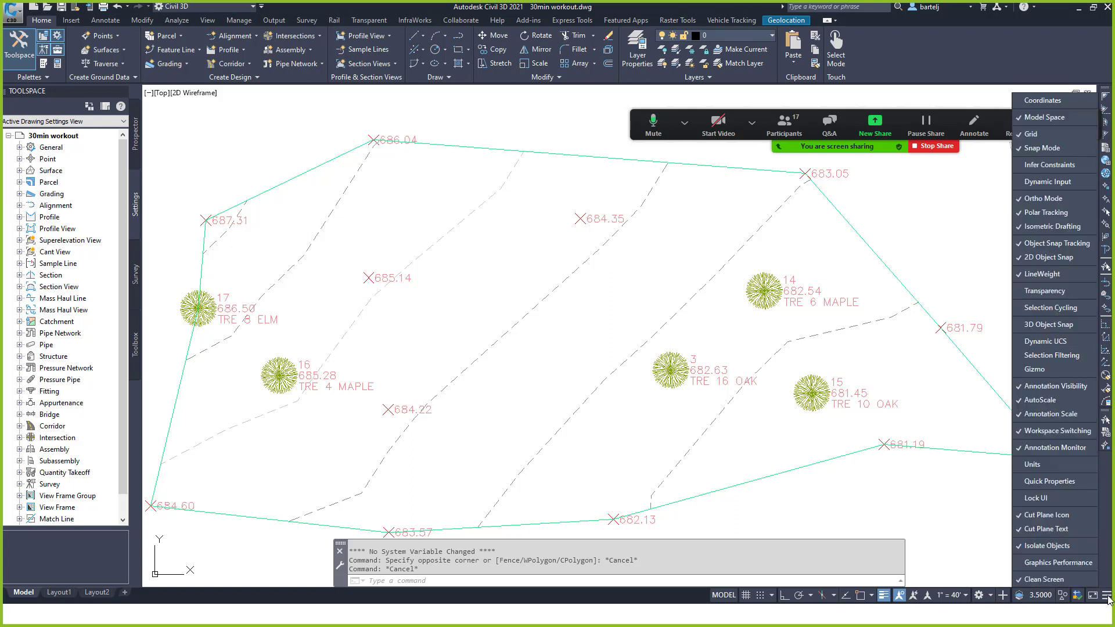
{"action": "left_click", "coordinate": [1052, 102]}
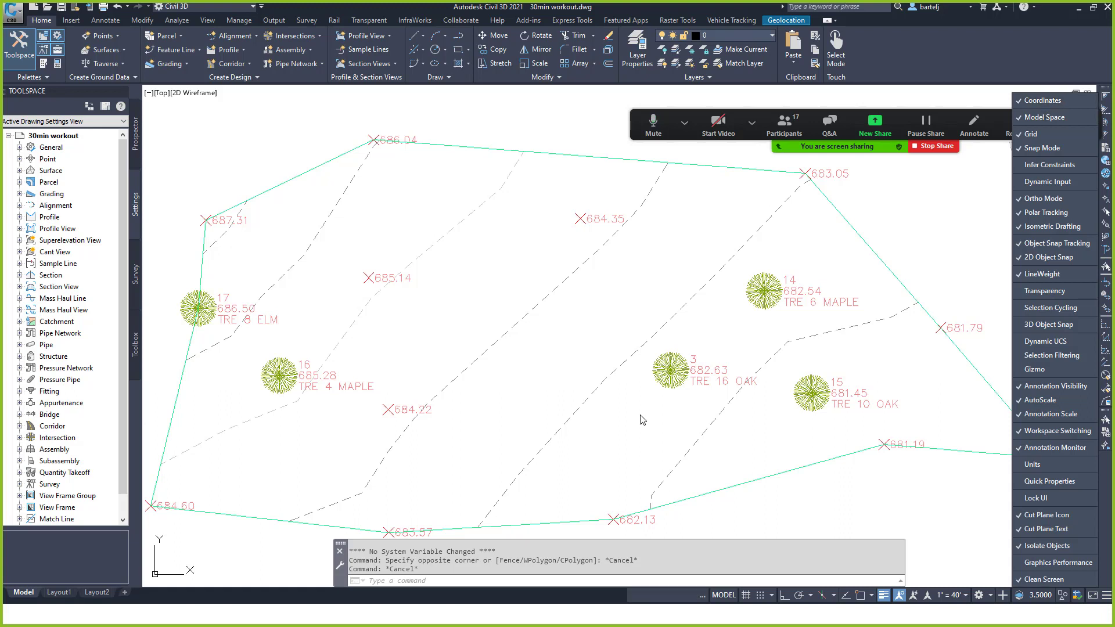
{"action": "left_click", "coordinate": [584, 470]}
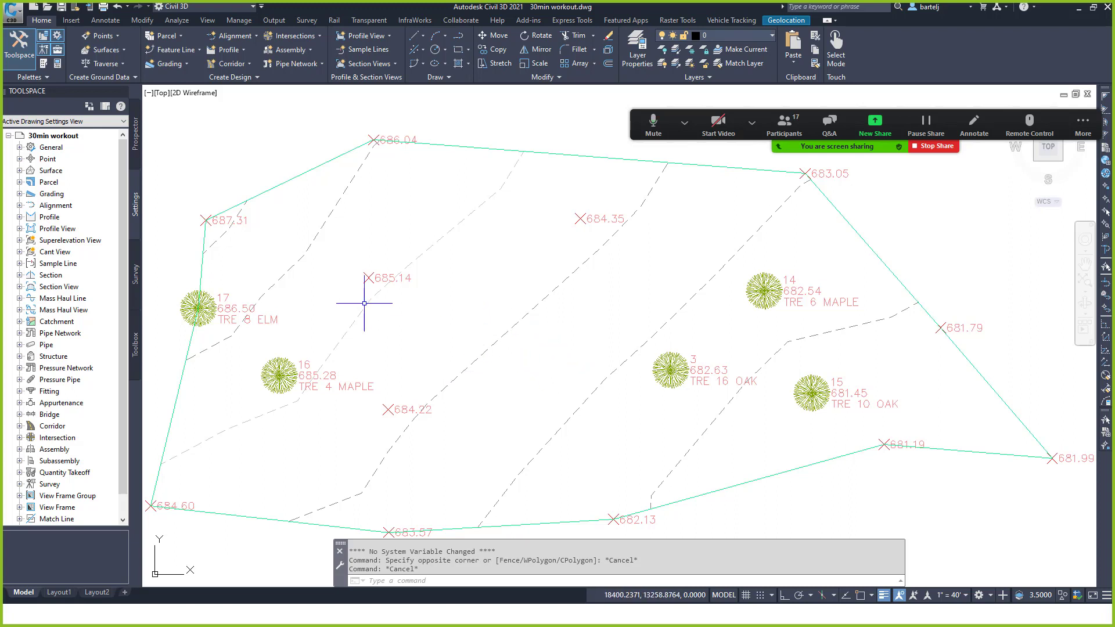
{"action": "right_click", "coordinate": [73, 137]}
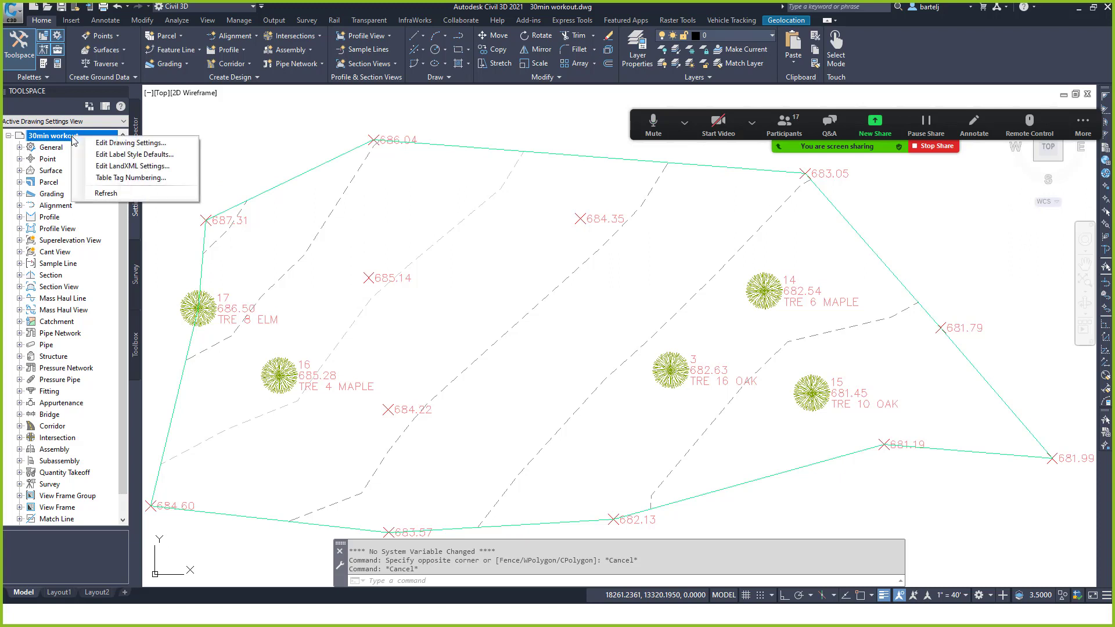
{"action": "left_click", "coordinate": [117, 142]}
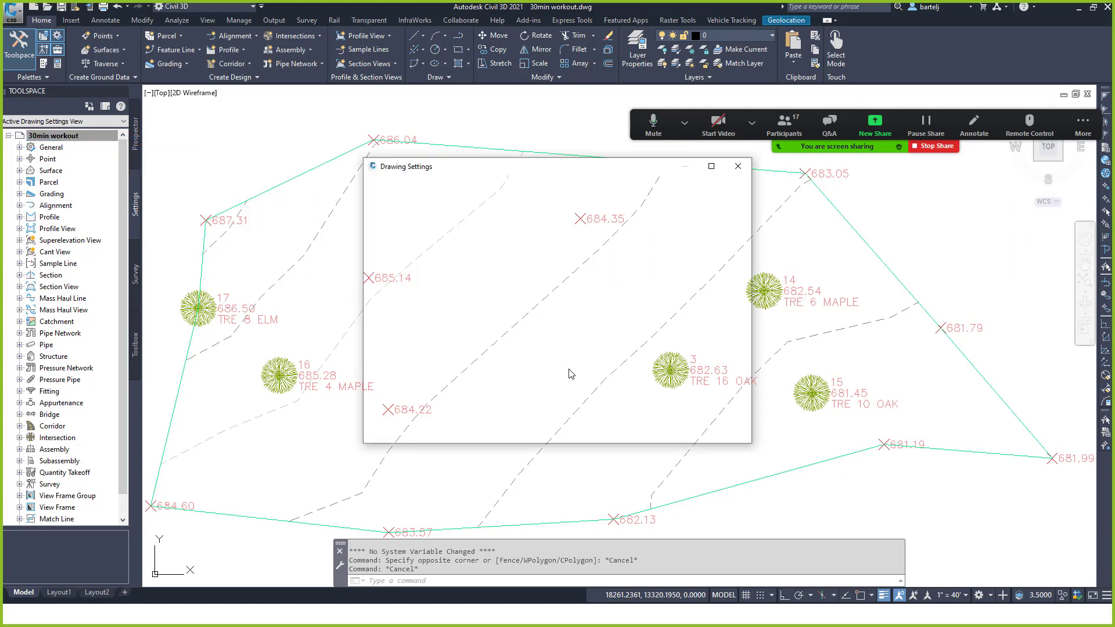
{"action": "left_click", "coordinate": [391, 185]}
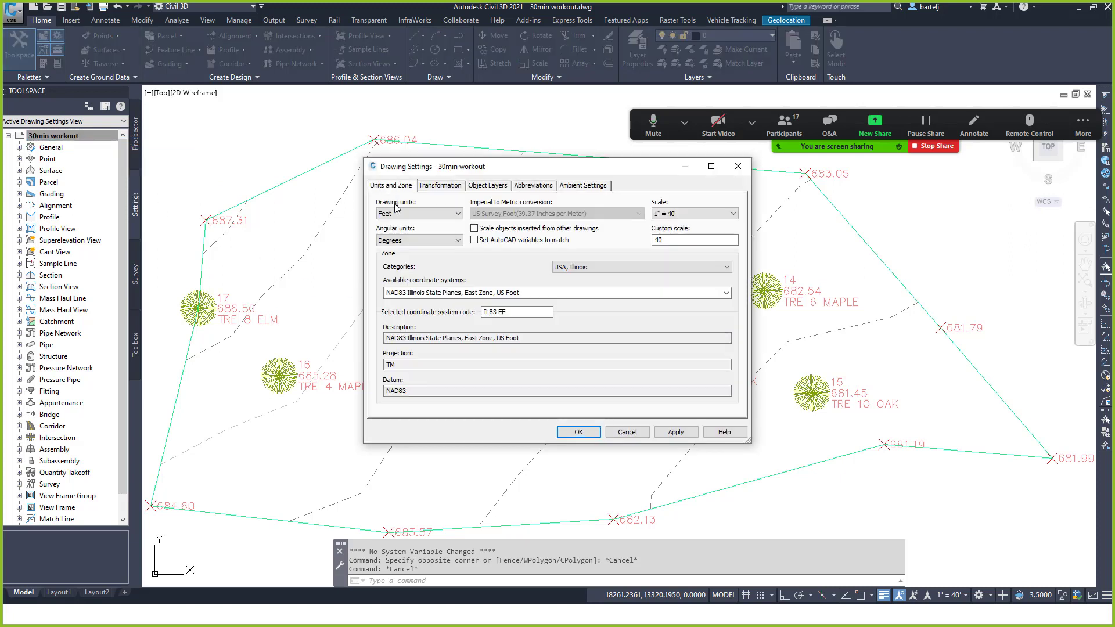
{"action": "left_click", "coordinate": [620, 431]}
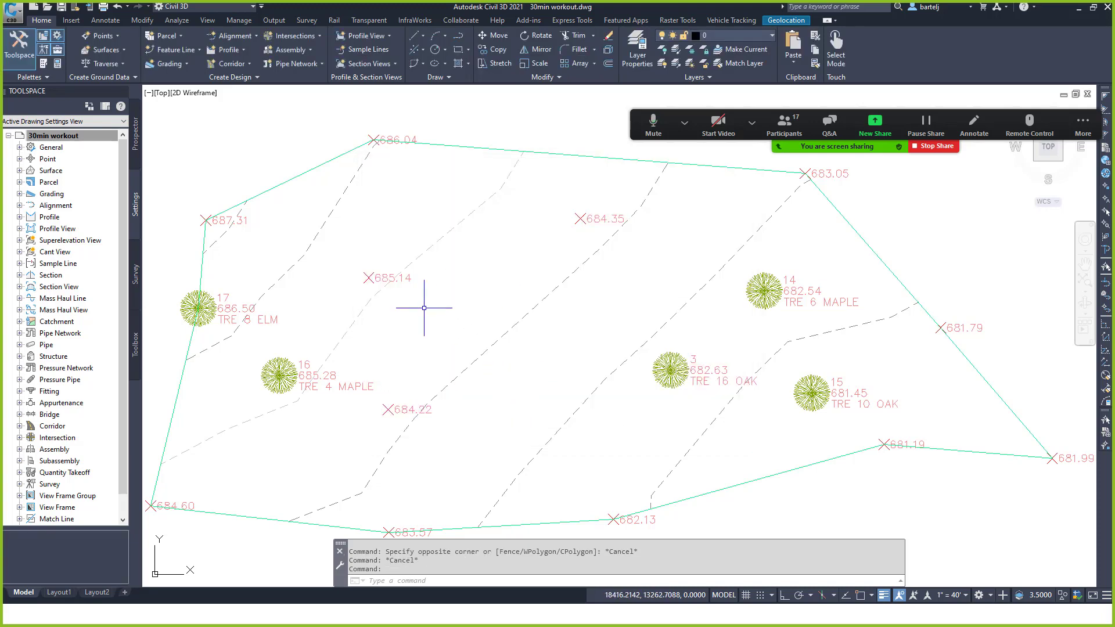
Show the map status bar via MAPSTATUSBAR and check its IL83-EF coordinate system menu.
{"action": "mouse_move", "coordinate": [424, 308]}
{"action": "type", "text": "MAp"}
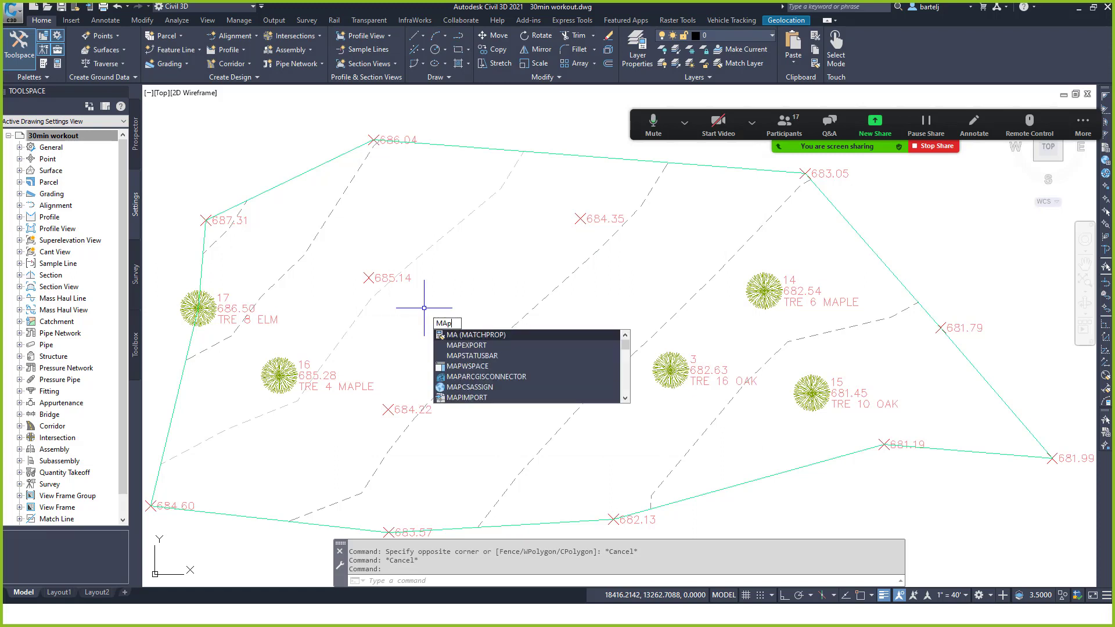
{"action": "type", "text": "s"}
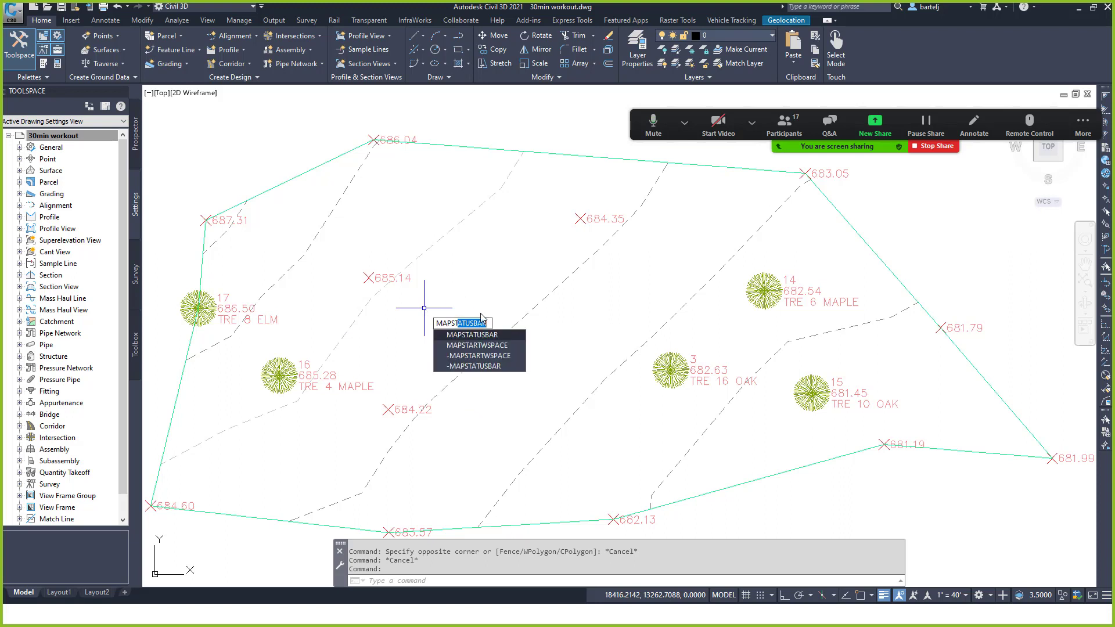
{"action": "left_click", "coordinate": [483, 335]}
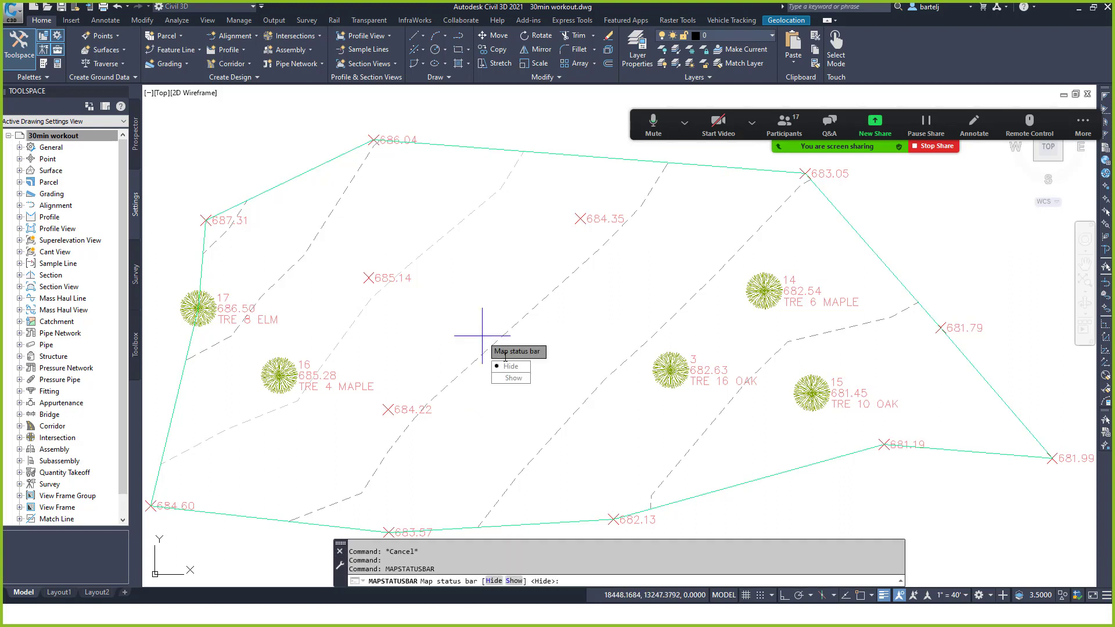
{"action": "left_click", "coordinate": [514, 378]}
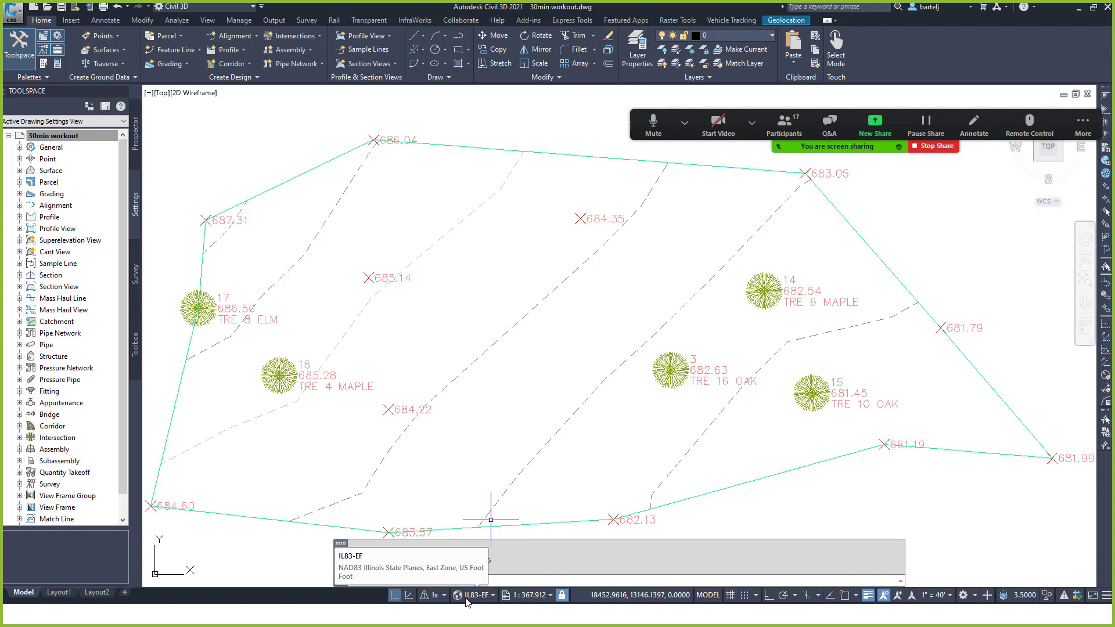
{"action": "left_click", "coordinate": [491, 595]}
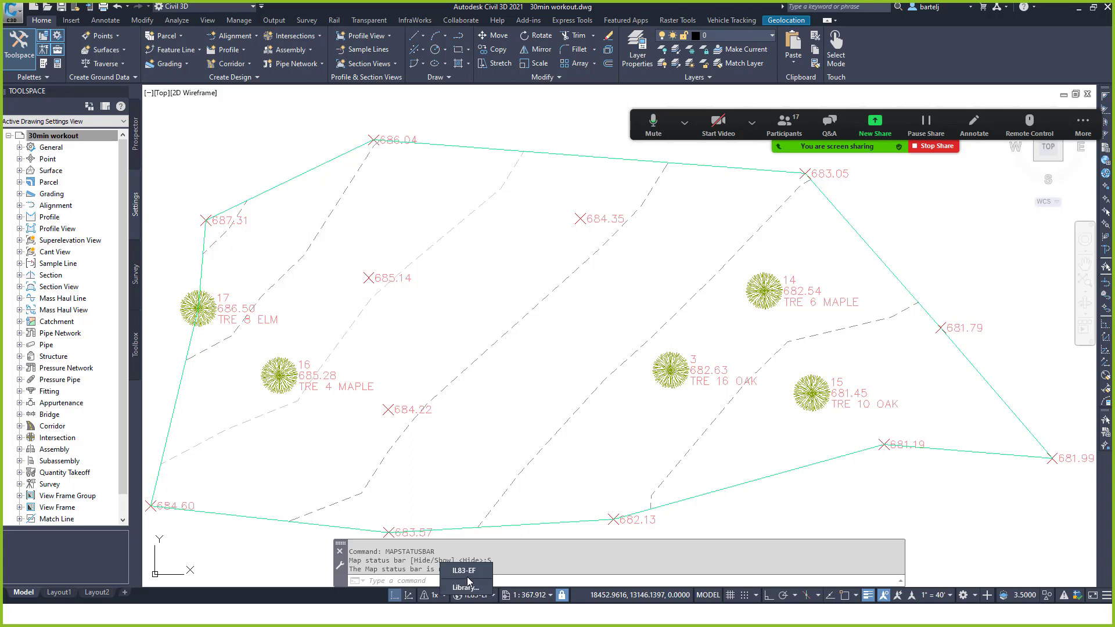
{"action": "left_click", "coordinate": [492, 409]}
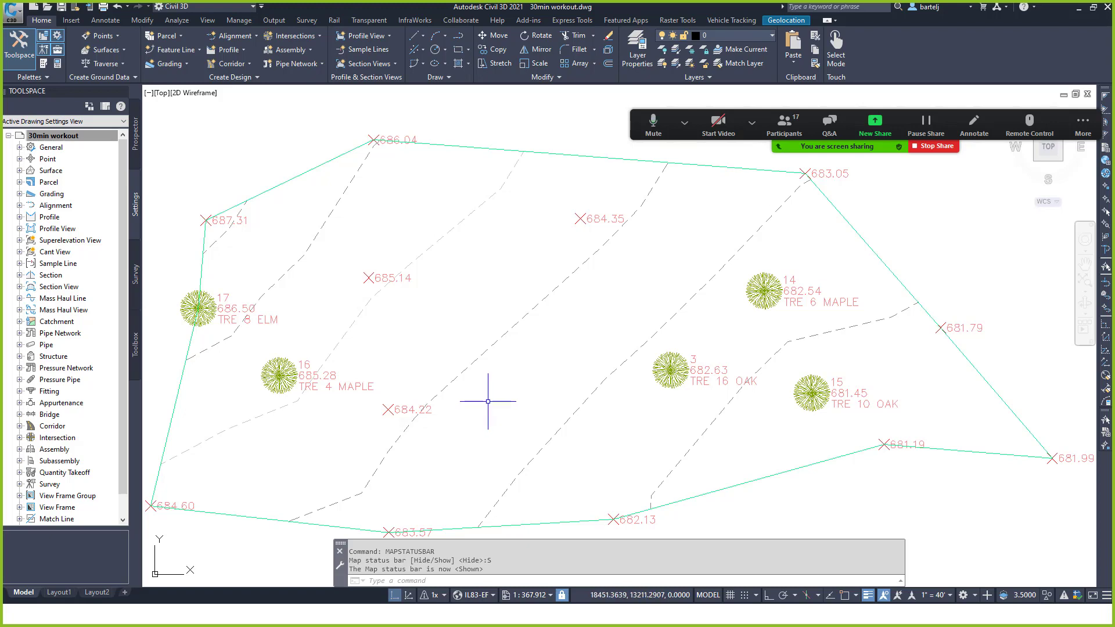
Zoom out until the whole parcel site plan sits small and centred in the view.
{"action": "scroll", "coordinate": [488, 401], "scroll_direction": "down", "scroll_amount": 8}
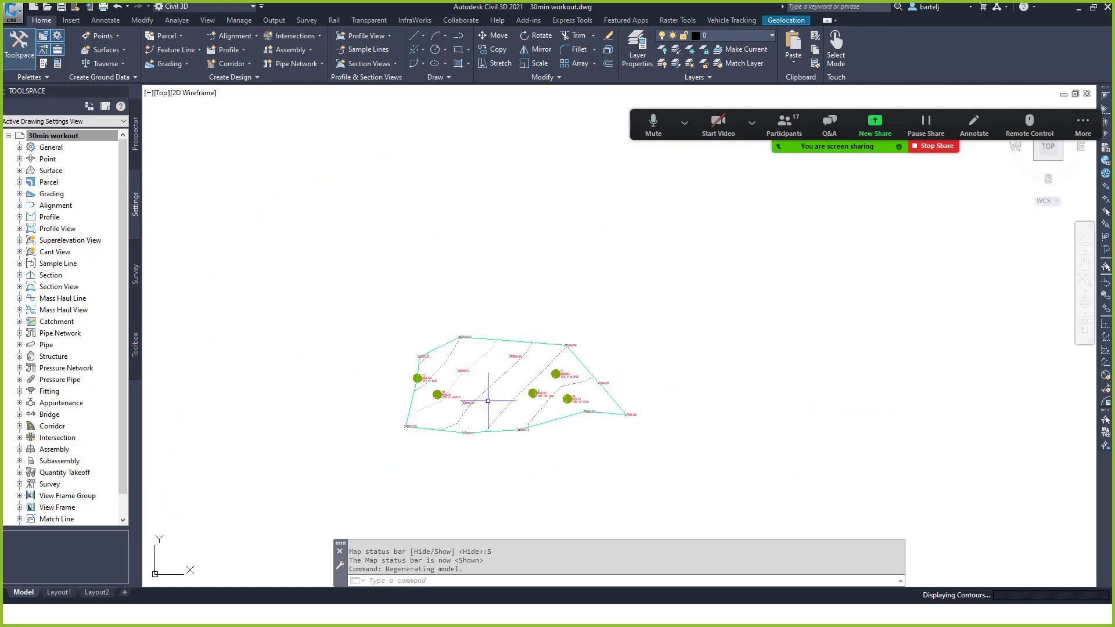
{"action": "scroll", "coordinate": [485, 401], "scroll_direction": "up", "scroll_amount": 4}
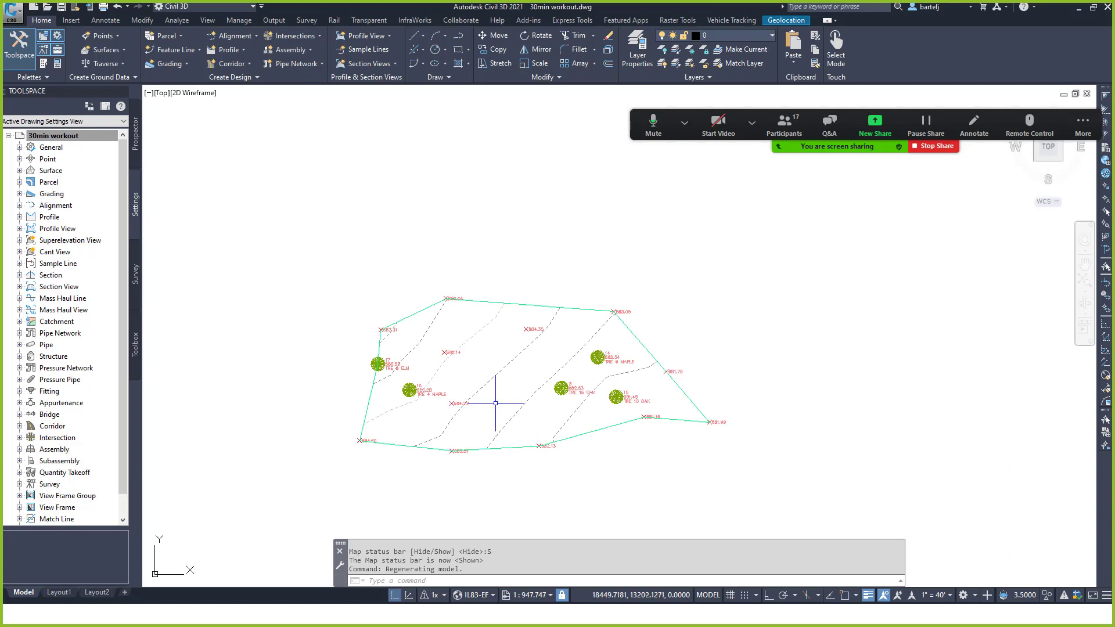
{"action": "left_click", "coordinate": [1083, 123]}
{"action": "left_click", "coordinate": [1081, 122]}
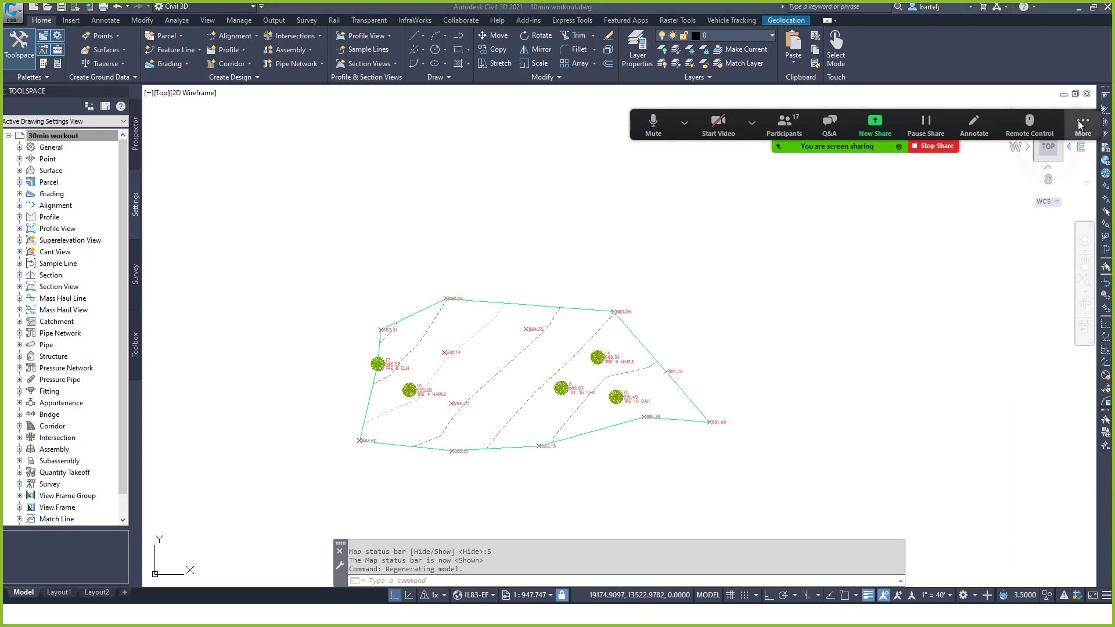
{"action": "left_click_drag", "start_coordinate": [1078, 105], "coordinate": [1078, 100]}
{"action": "left_click", "coordinate": [1077, 100]}
{"action": "left_click", "coordinate": [562, 256]}
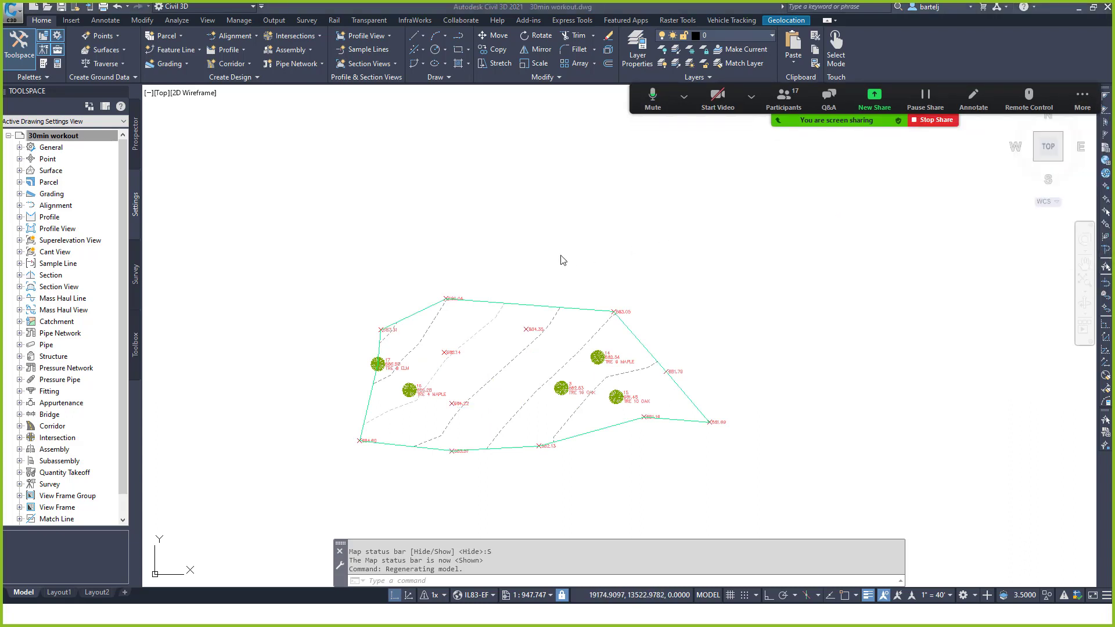
{"action": "left_click", "coordinate": [530, 257]}
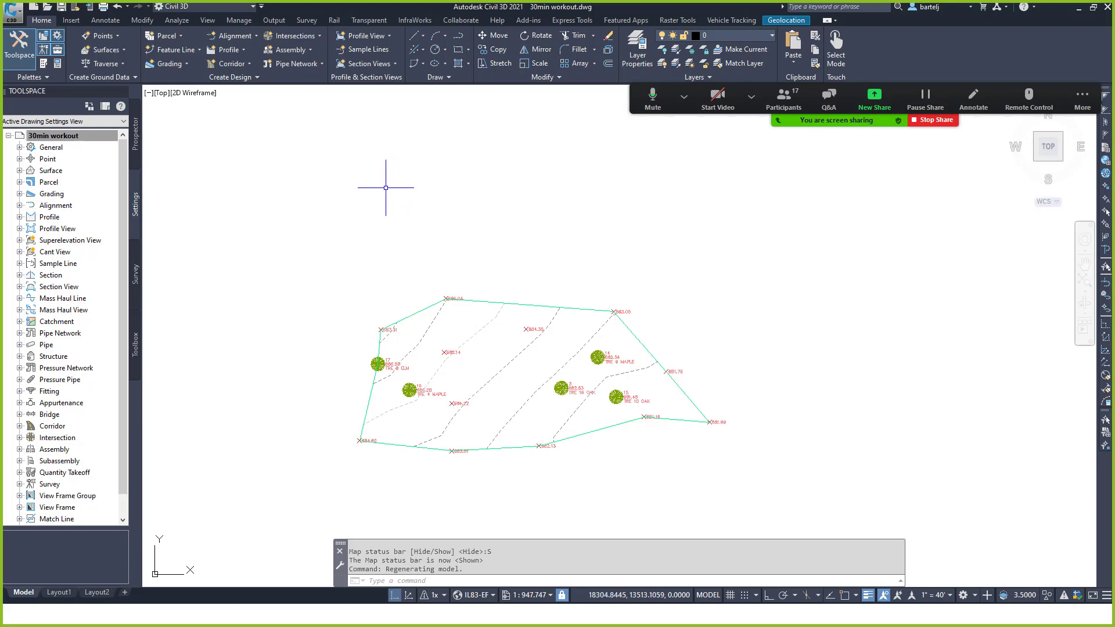
Set the 30min workout drawing's Ambient Settings Lat Long format to decimal and apply it.
{"action": "right_click", "coordinate": [79, 137]}
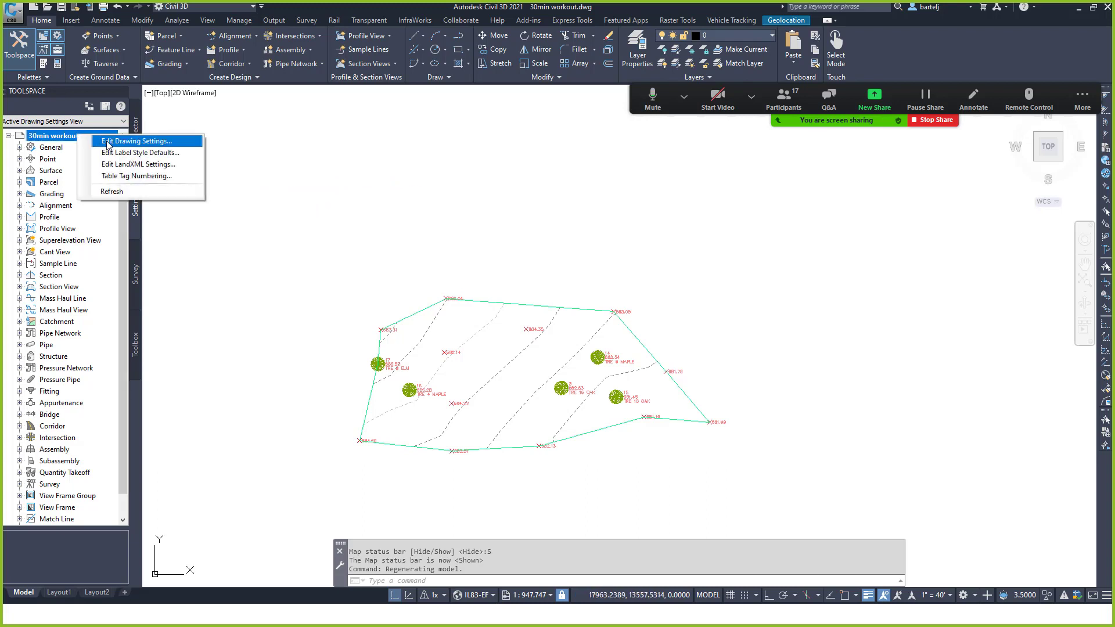
{"action": "left_click", "coordinate": [105, 143]}
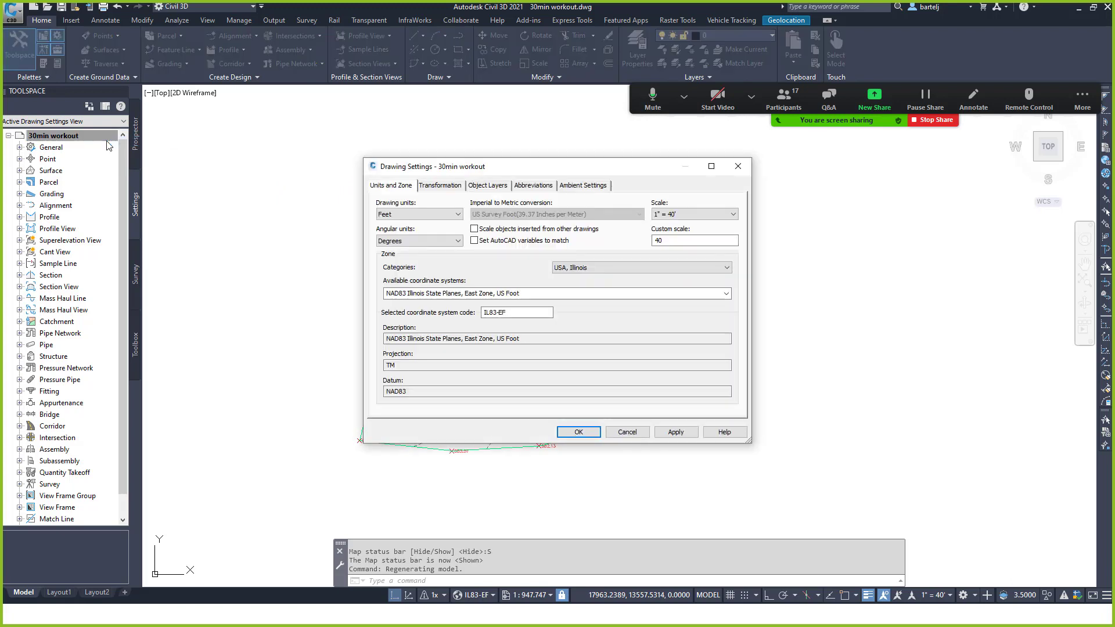
{"action": "left_click", "coordinate": [580, 185]}
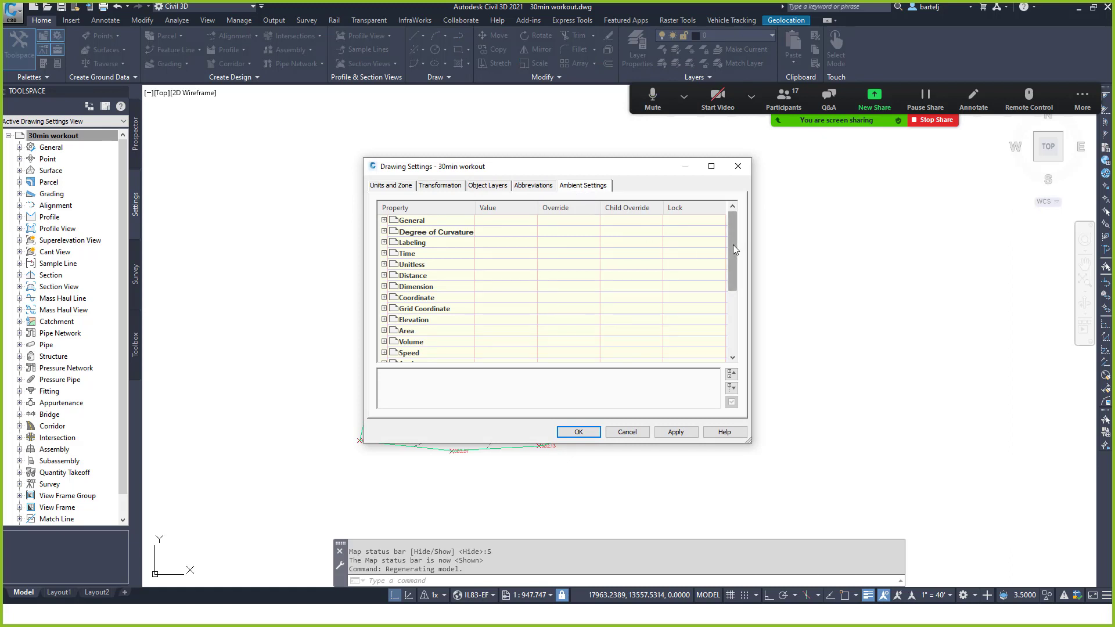
{"action": "left_click_drag", "start_coordinate": [733, 245], "coordinate": [735, 282]}
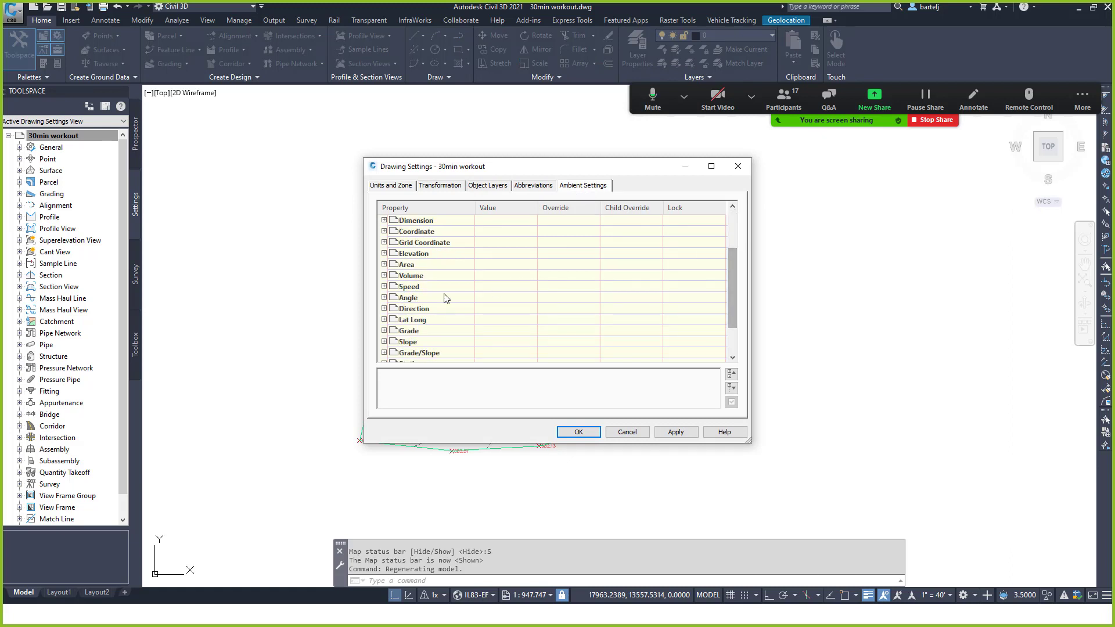
{"action": "left_click", "coordinate": [384, 320]}
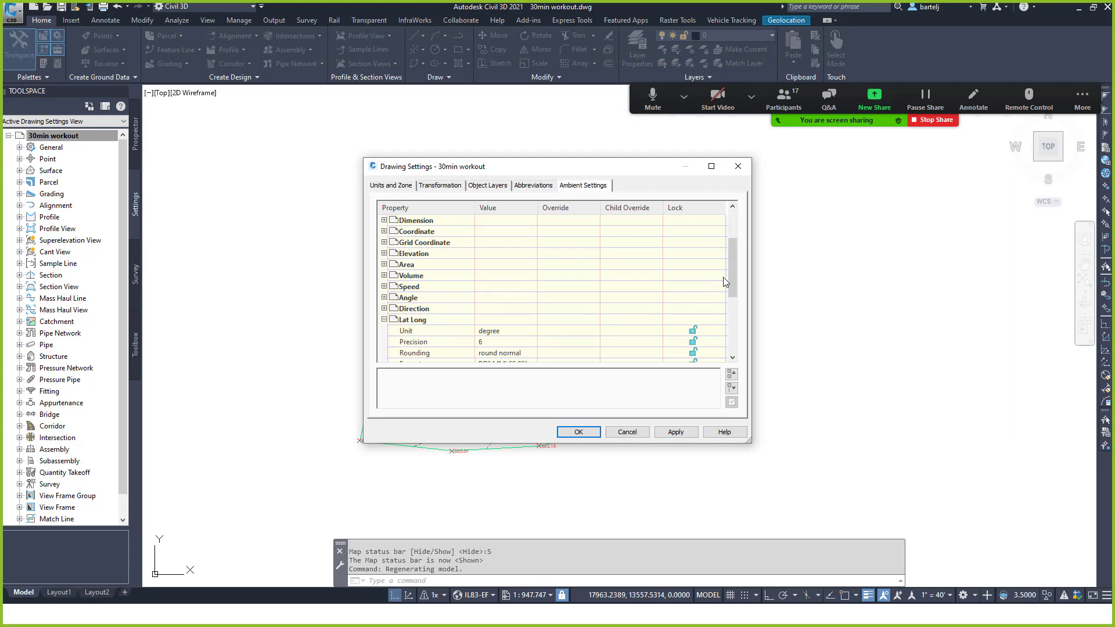
{"action": "left_click_drag", "start_coordinate": [730, 273], "coordinate": [728, 288]}
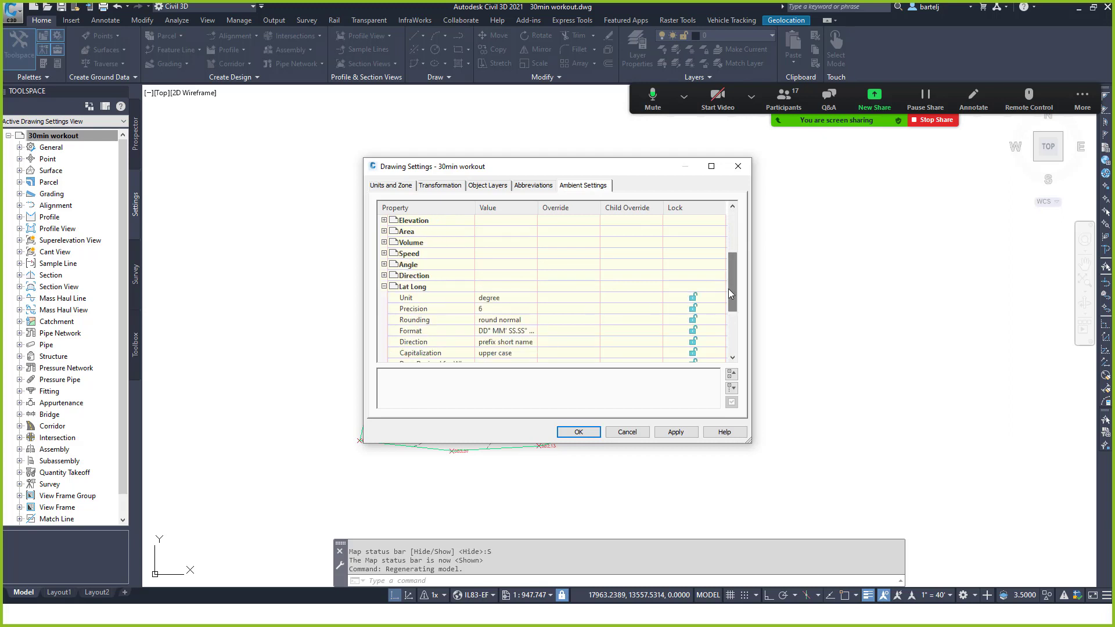
{"action": "left_click", "coordinate": [524, 331]}
{"action": "left_click", "coordinate": [530, 330]}
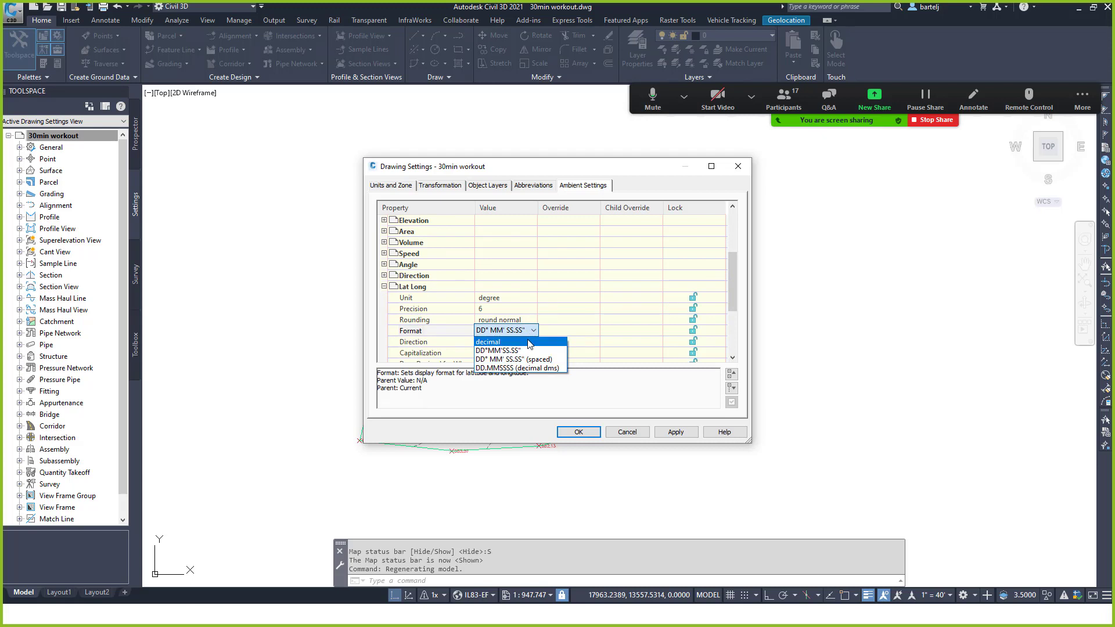
{"action": "left_click", "coordinate": [530, 342]}
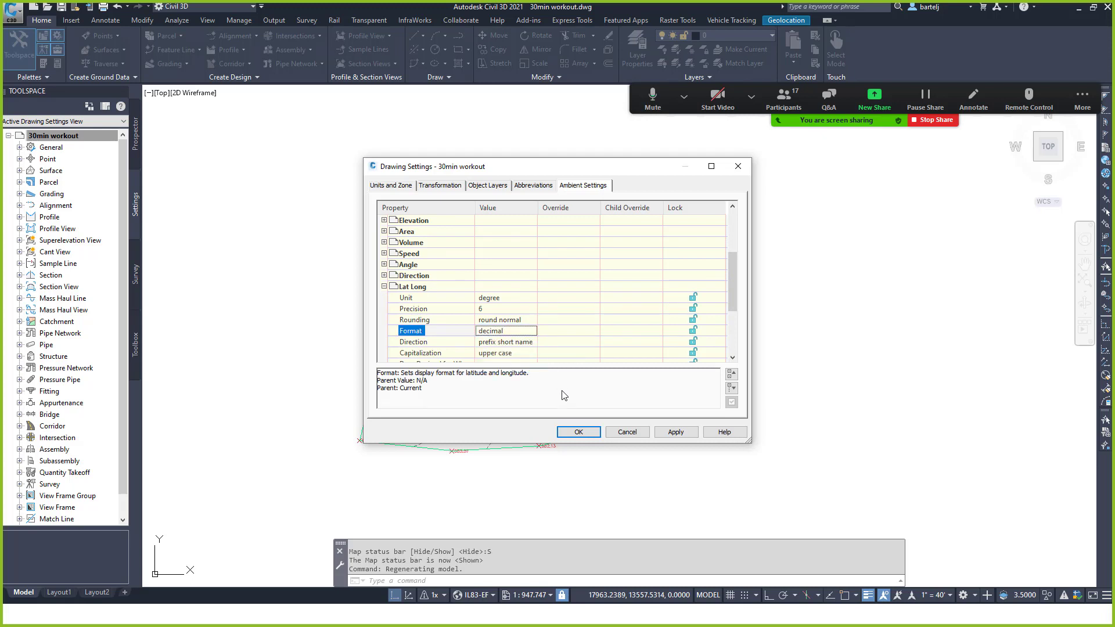
{"action": "left_click", "coordinate": [577, 433]}
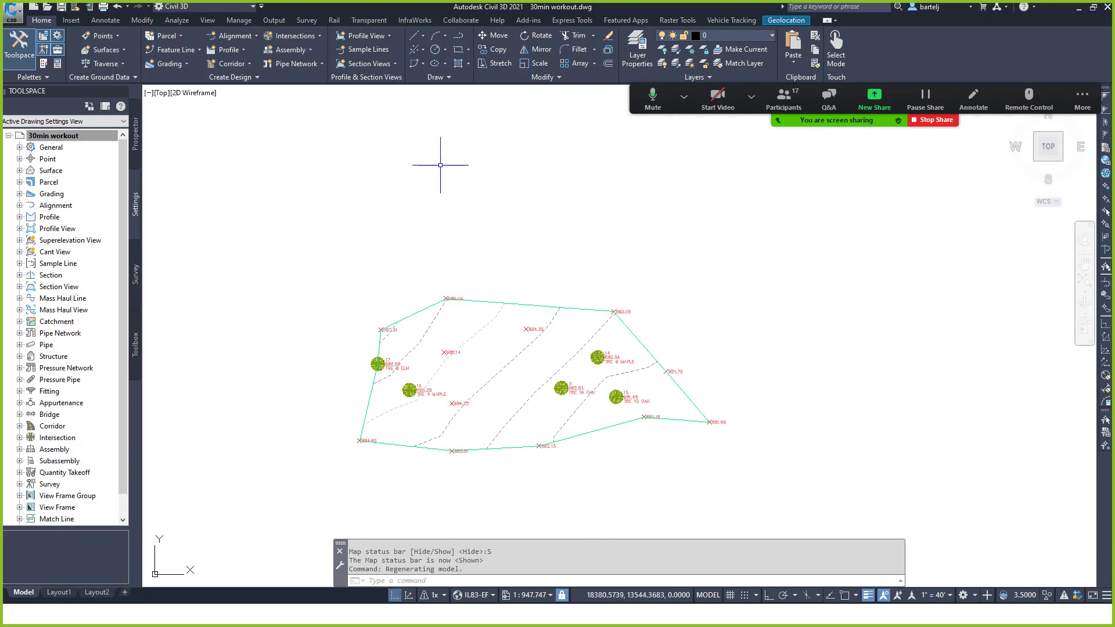
Run GEO and choose to set the location from the online map, accepting online map data.
{"action": "type", "text": "G"}
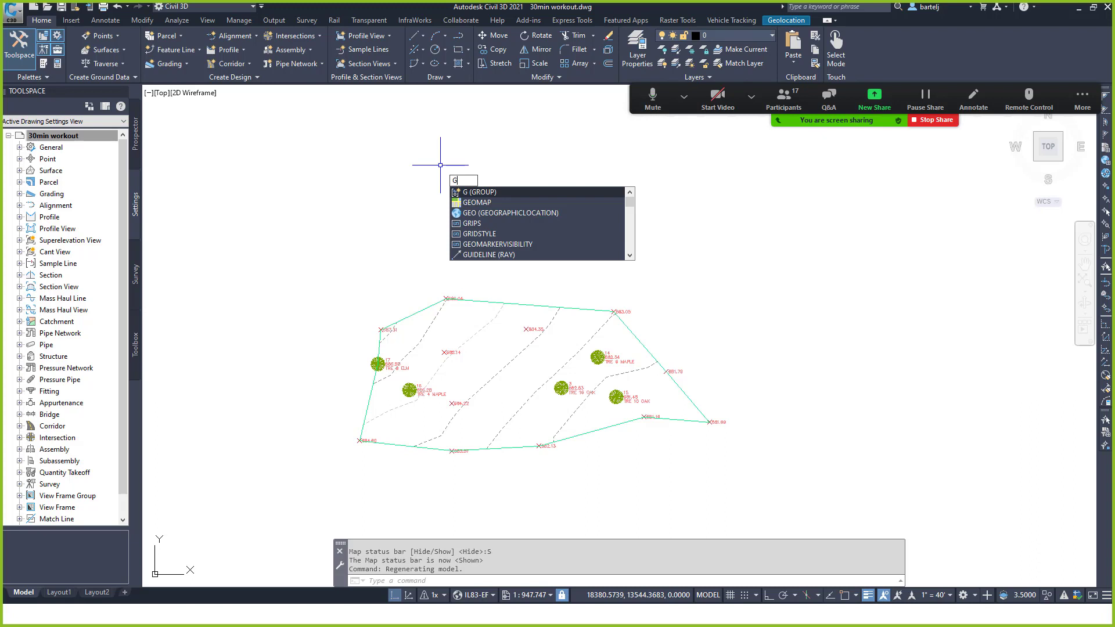
{"action": "type", "text": "EO"}
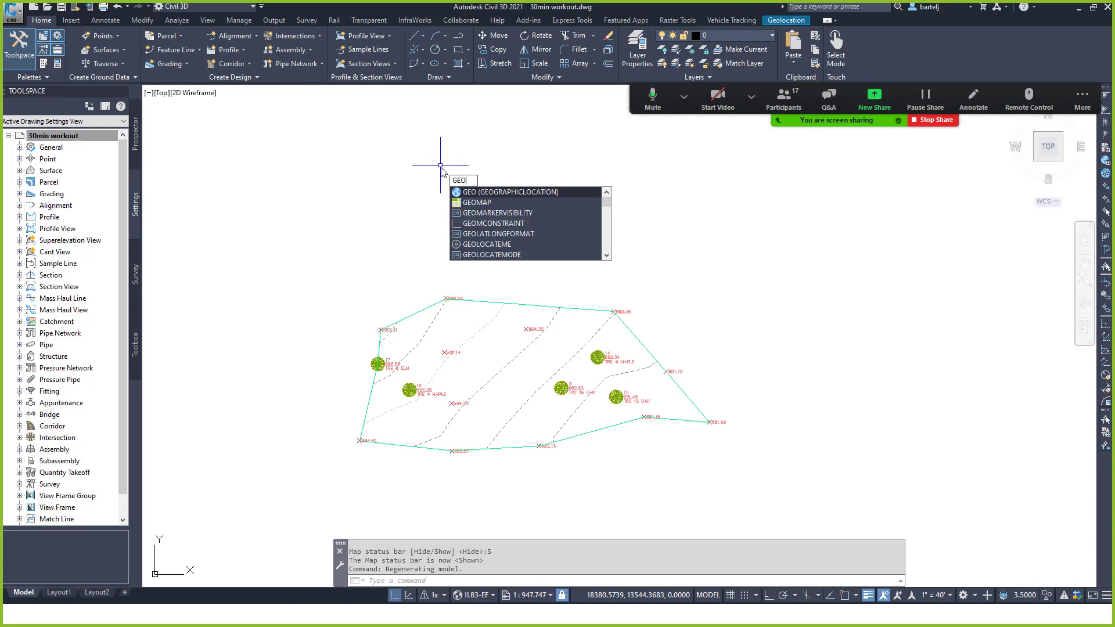
{"action": "key", "text": "Return"}
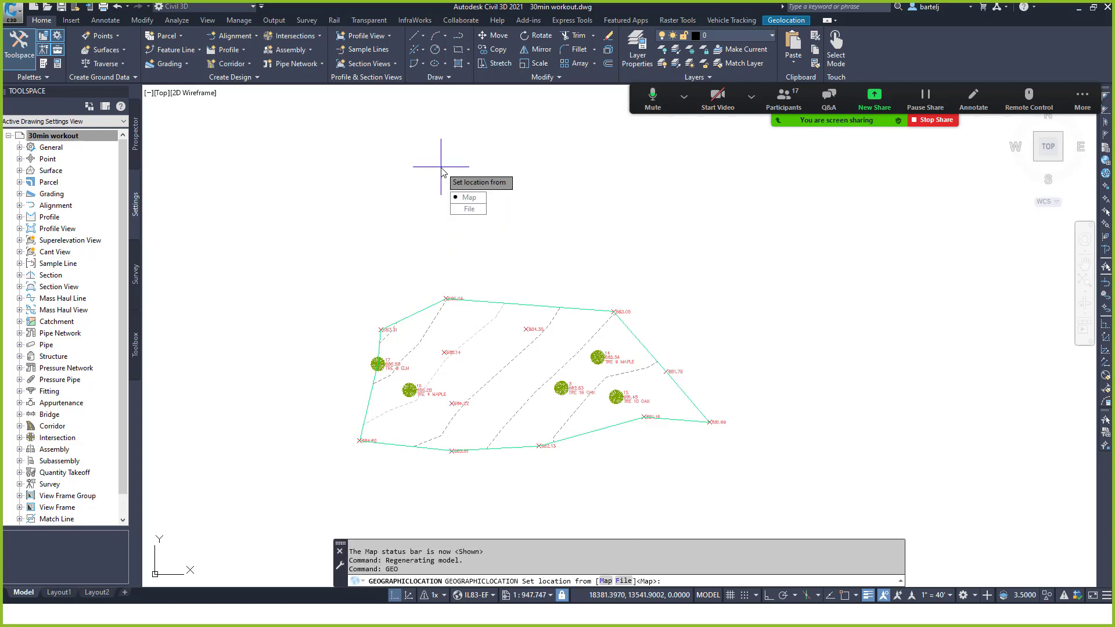
{"action": "left_click", "coordinate": [472, 197]}
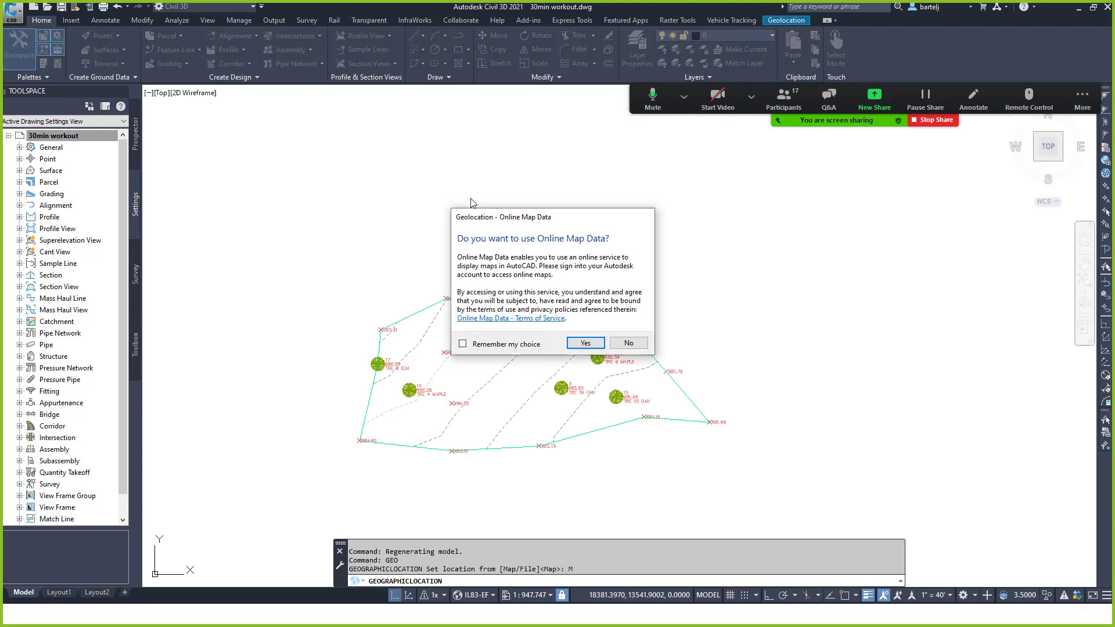
{"action": "left_click", "coordinate": [587, 342]}
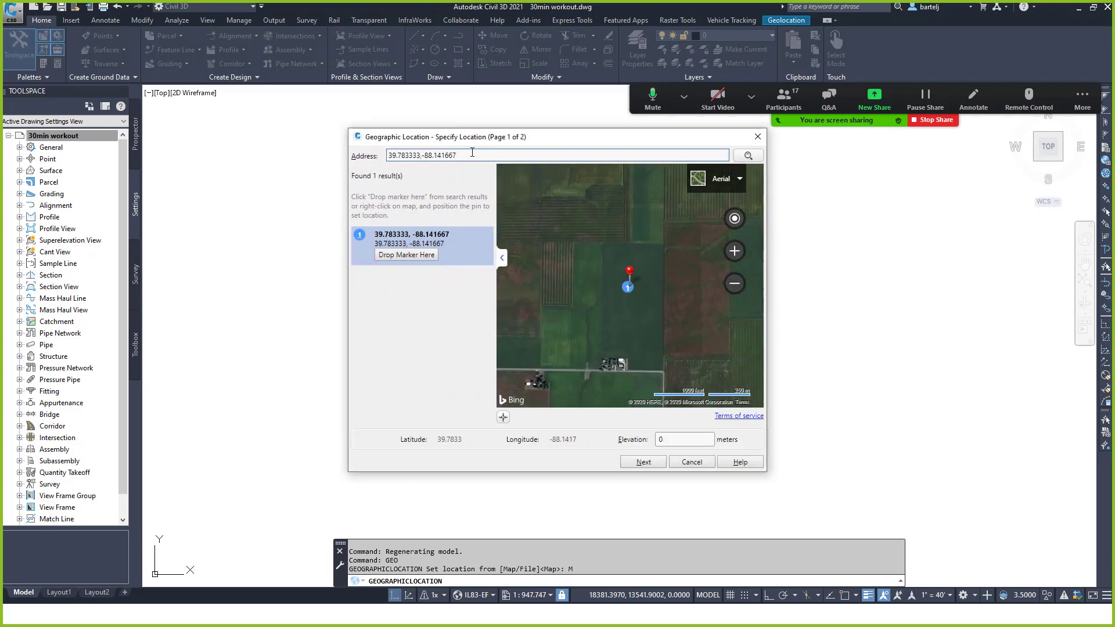
Search the Geographic Location address box for 'Elgin Illinois'.
{"action": "left_click_drag", "start_coordinate": [466, 155], "coordinate": [383, 153]}
{"action": "type", "text": "Elgin Illinois"}
{"action": "key", "text": "Return"}
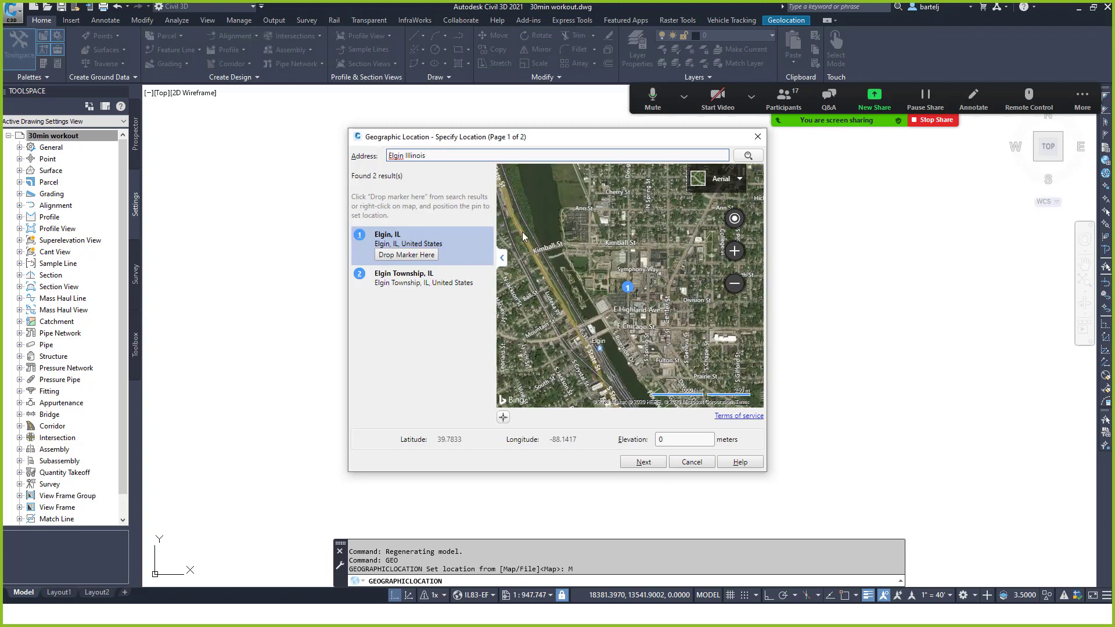
Drop the location marker at Elgin, IL (42.0666, -88.2635) and adjust the aerial map view.
{"action": "scroll", "coordinate": [588, 256], "scroll_direction": "down", "scroll_amount": 1}
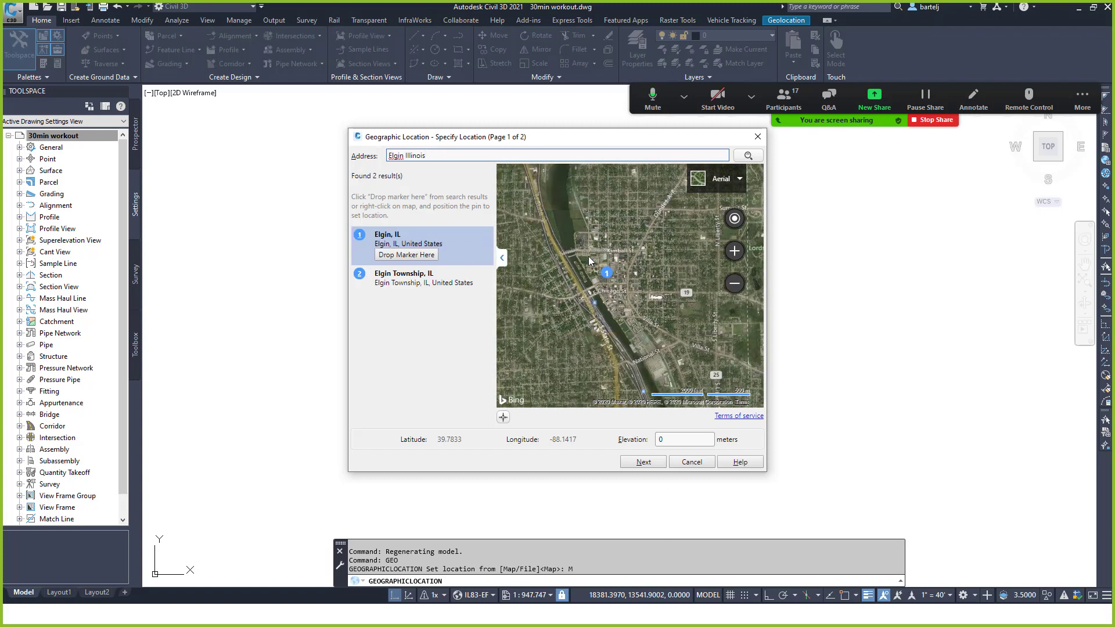
{"action": "scroll", "coordinate": [598, 235], "scroll_direction": "down", "scroll_amount": 1}
{"action": "left_click_drag", "start_coordinate": [608, 213], "coordinate": [601, 295]}
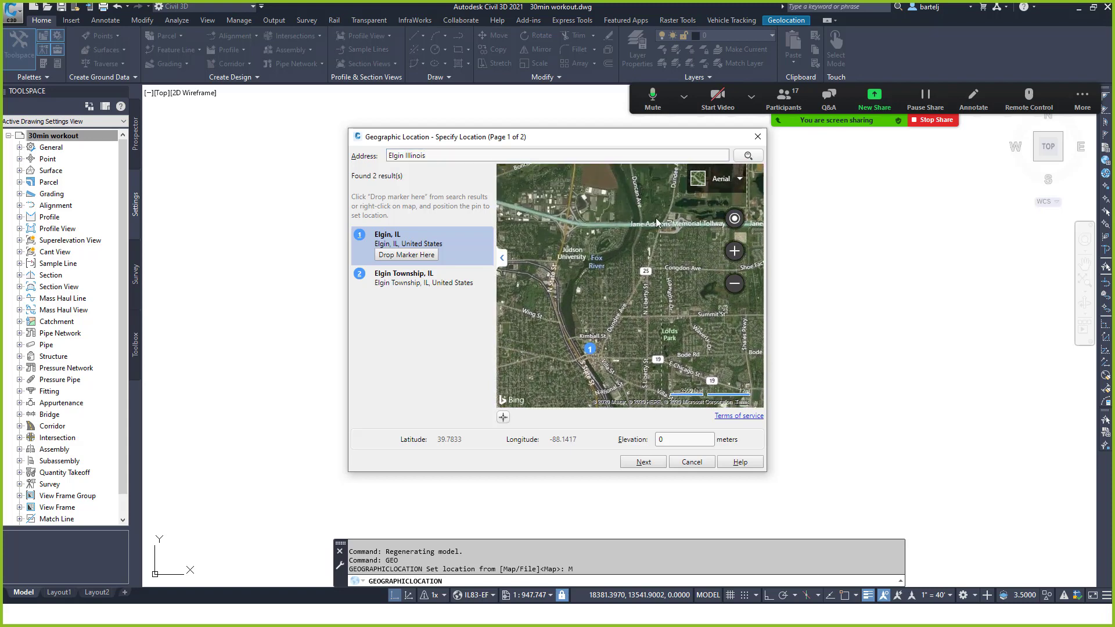
{"action": "left_click_drag", "start_coordinate": [623, 245], "coordinate": [600, 245]}
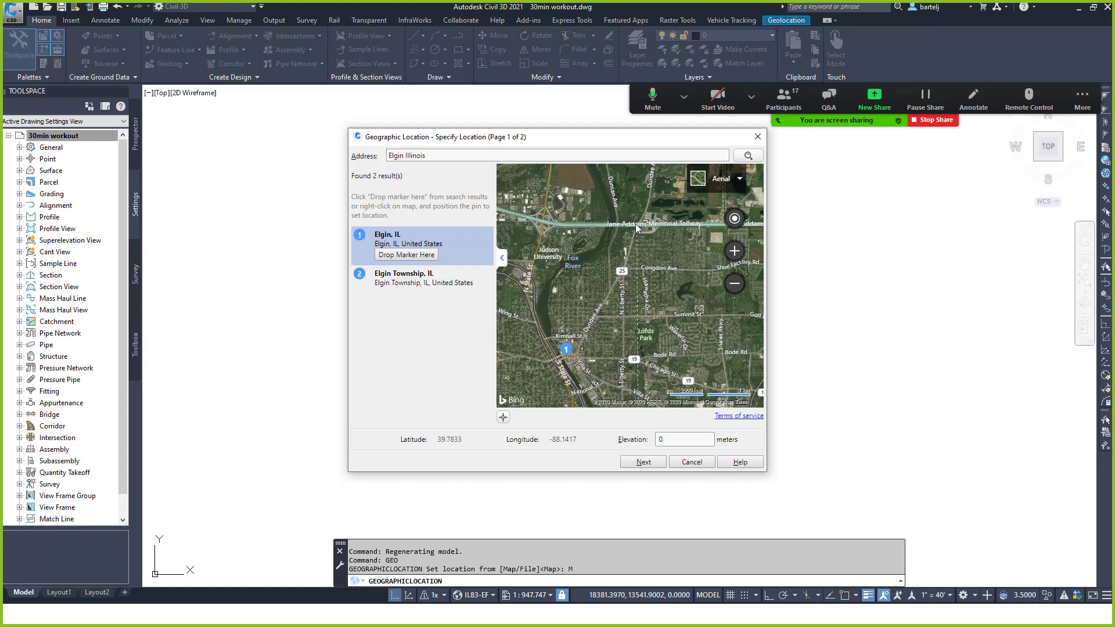
{"action": "left_click", "coordinate": [413, 255]}
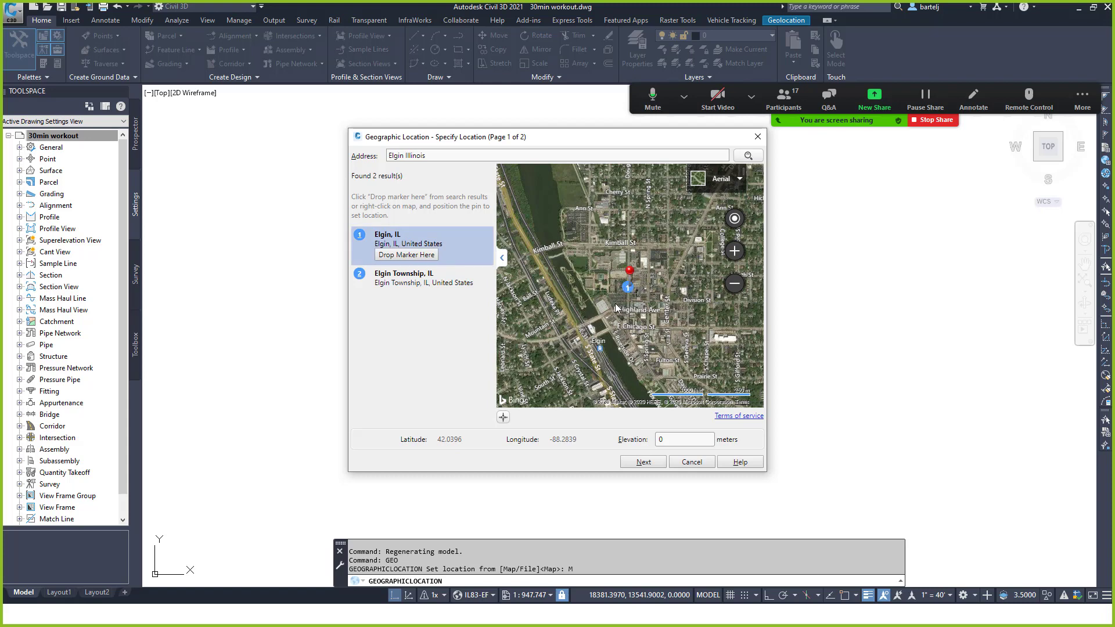
{"action": "scroll", "coordinate": [675, 268], "scroll_direction": "up", "scroll_amount": 1}
{"action": "scroll", "coordinate": [675, 269], "scroll_direction": "down", "scroll_amount": 1}
{"action": "mouse_move", "coordinate": [678, 234]}
{"action": "left_mouse_down"}
{"action": "mouse_move", "coordinate": [643, 297]}
{"action": "mouse_move", "coordinate": [608, 319]}
{"action": "mouse_move", "coordinate": [625, 280]}
{"action": "mouse_move", "coordinate": [679, 226]}
{"action": "mouse_move", "coordinate": [666, 219]}
{"action": "mouse_move", "coordinate": [644, 287]}
{"action": "mouse_move", "coordinate": [631, 289]}
{"action": "left_mouse_up"}
{"action": "scroll", "coordinate": [631, 285], "scroll_direction": "up", "scroll_amount": 4}
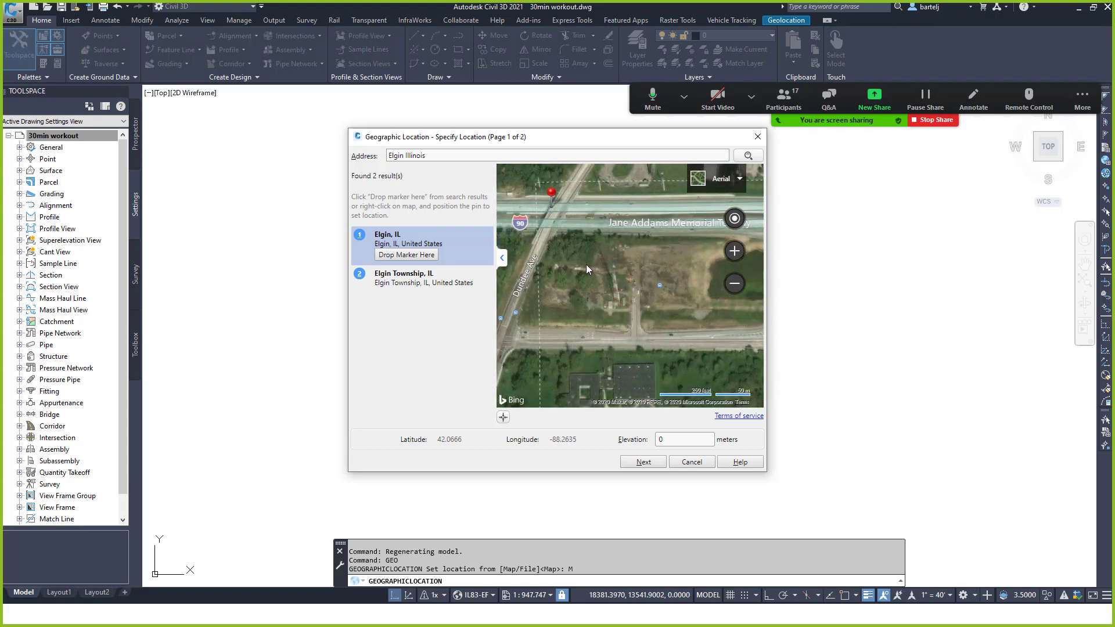
{"action": "scroll", "coordinate": [583, 255], "scroll_direction": "down", "scroll_amount": 1}
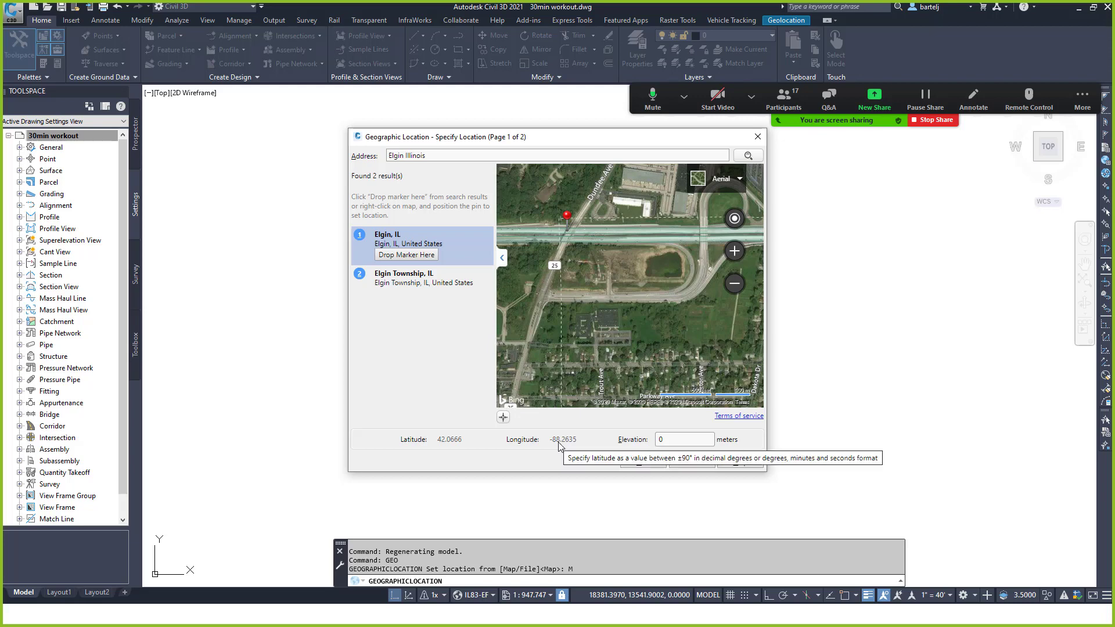
Replace the Notepad log's contents with the latitude 42.0666.
{"action": "double_click", "coordinate": [448, 439]}
{"action": "key", "text": "super+c"}
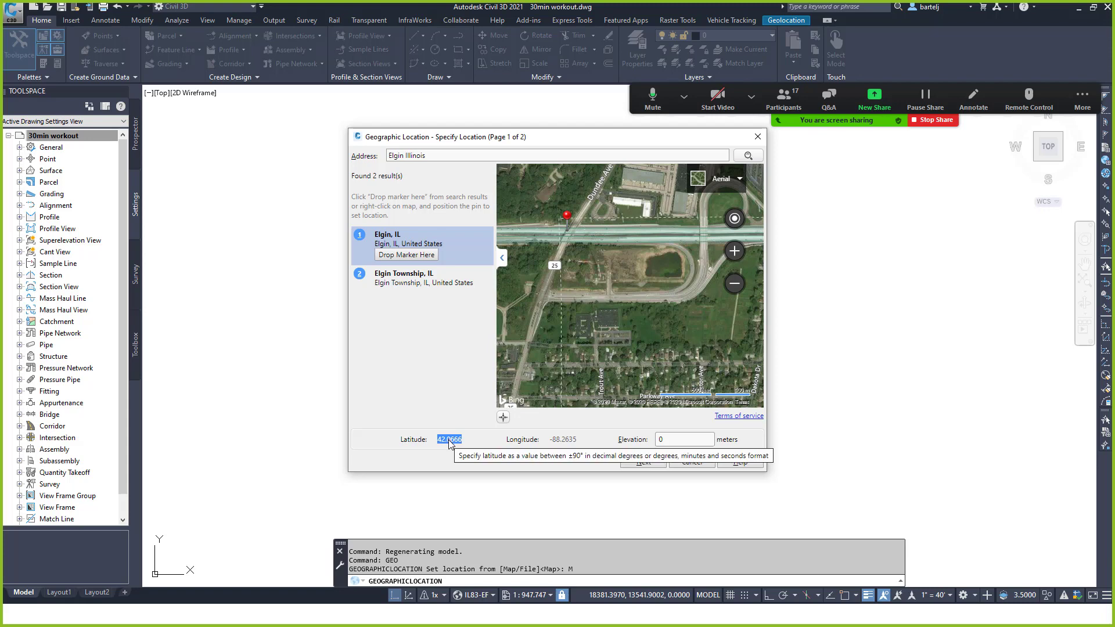
{"action": "key", "text": "alt+Tab"}
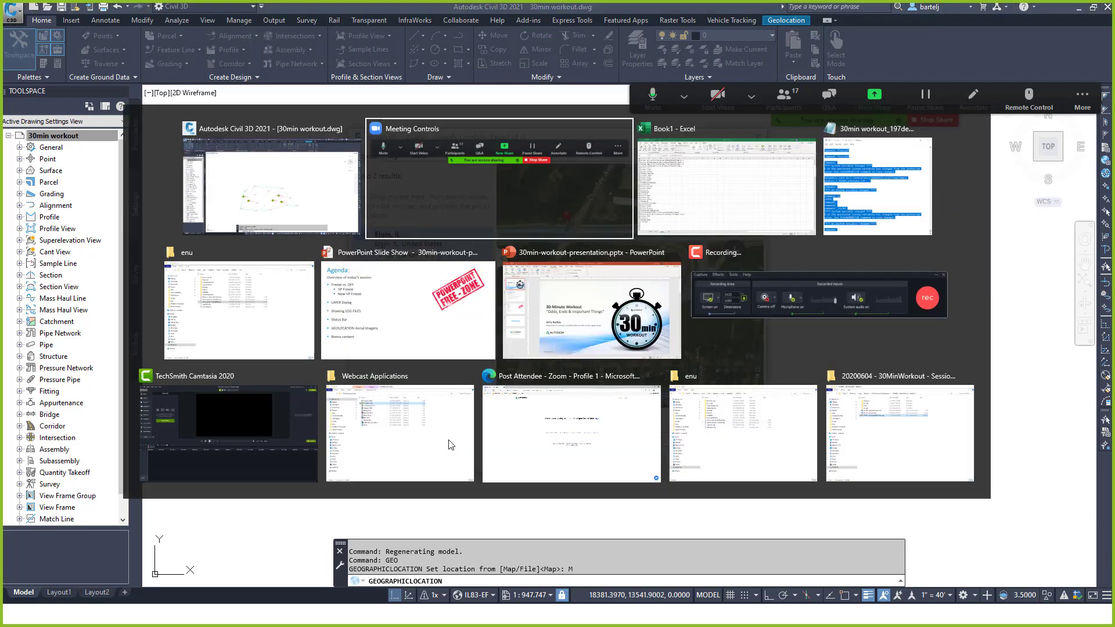
{"action": "key", "text": "alt+Tab"}
{"action": "key", "text": "alt+Tab"}
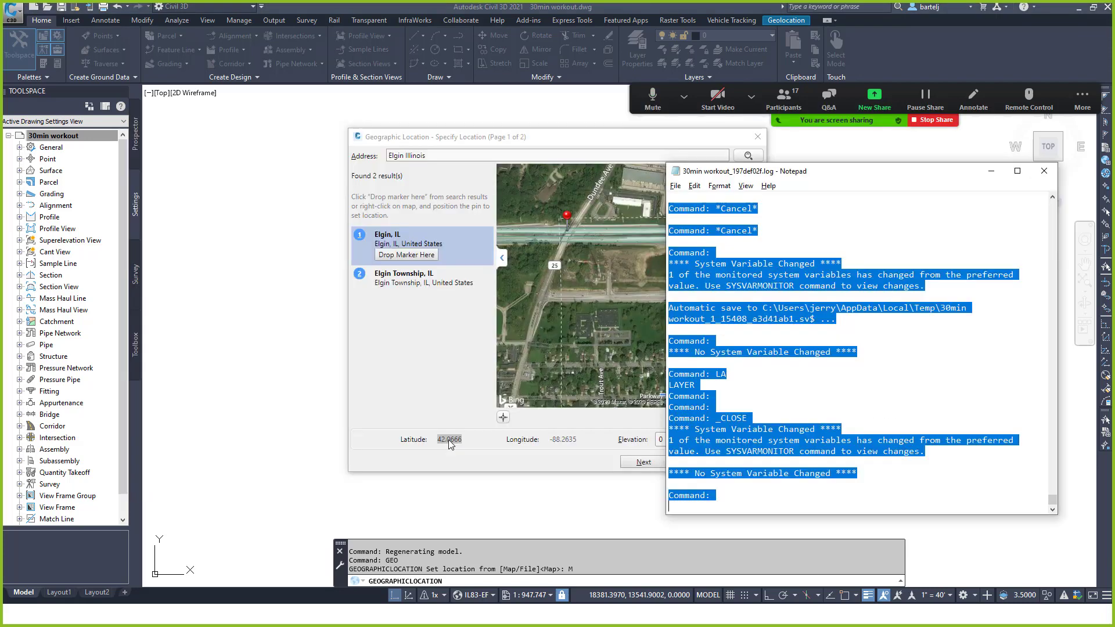
{"action": "key", "text": "Delete"}
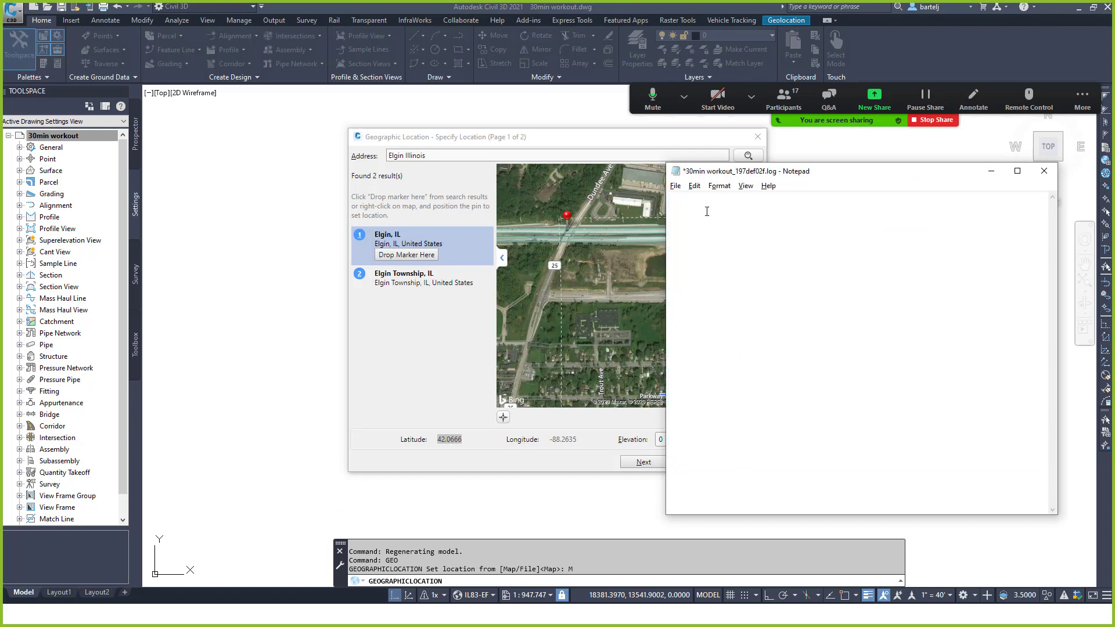
{"action": "right_click", "coordinate": [704, 205]}
{"action": "left_click", "coordinate": [662, 250]}
{"action": "key", "text": "Return"}
Add the longitude -88.2635 on the log's second line, then return to the Geographic Location dialog.
{"action": "left_click", "coordinate": [560, 444]}
{"action": "double_click", "coordinate": [563, 445]}
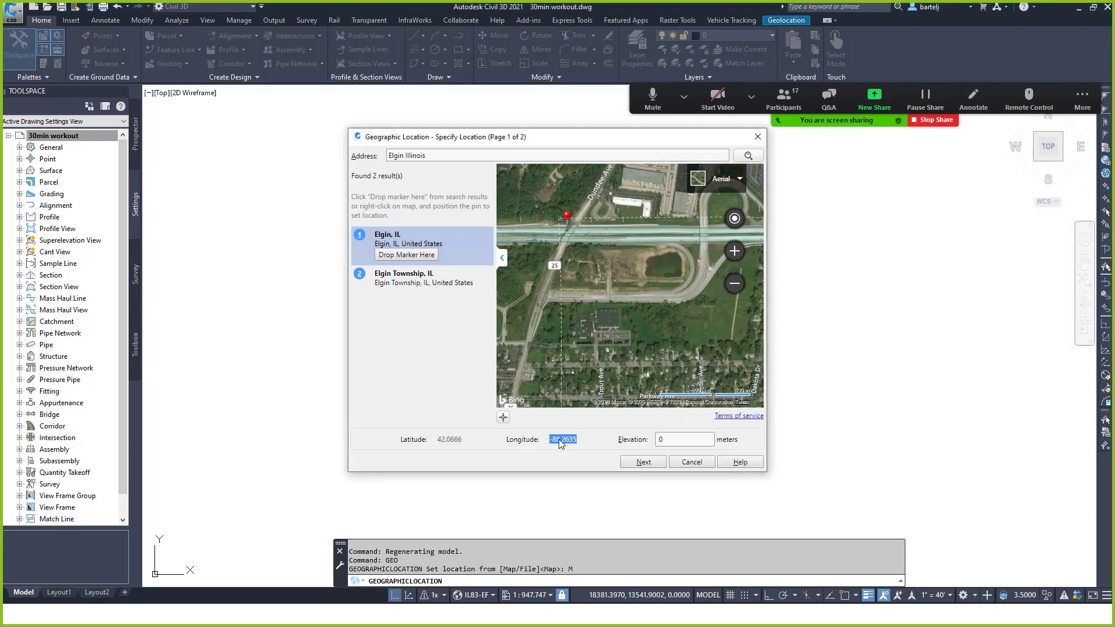
{"action": "key", "text": "alt+Tab"}
{"action": "key", "text": "alt+Tab"}
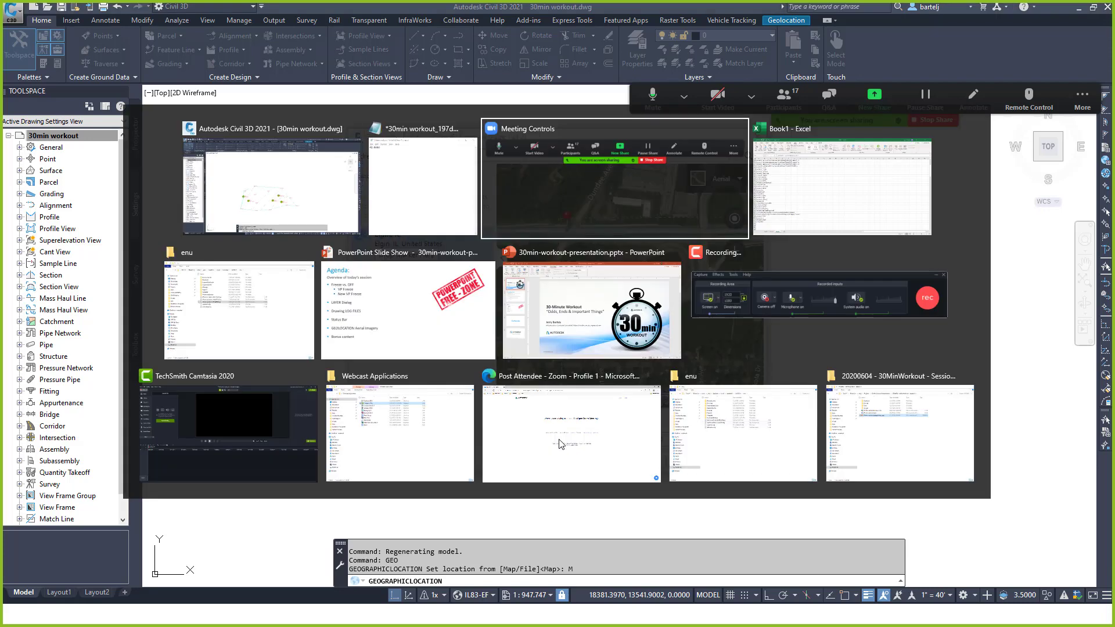
{"action": "key", "text": "alt+Tab"}
{"action": "key", "text": "alt+Tab"}
{"action": "key", "text": "alt+Tab"}
{"action": "key", "text": "alt+Tab"}
{"action": "key", "text": "alt+Tab"}
{"action": "key", "text": "alt+Tab"}
{"action": "key", "text": "alt+Tab"}
{"action": "key", "text": "alt+Tab"}
{"action": "key", "text": "alt+Tab"}
{"action": "key", "text": "alt+Tab"}
{"action": "key", "text": "alt+Tab"}
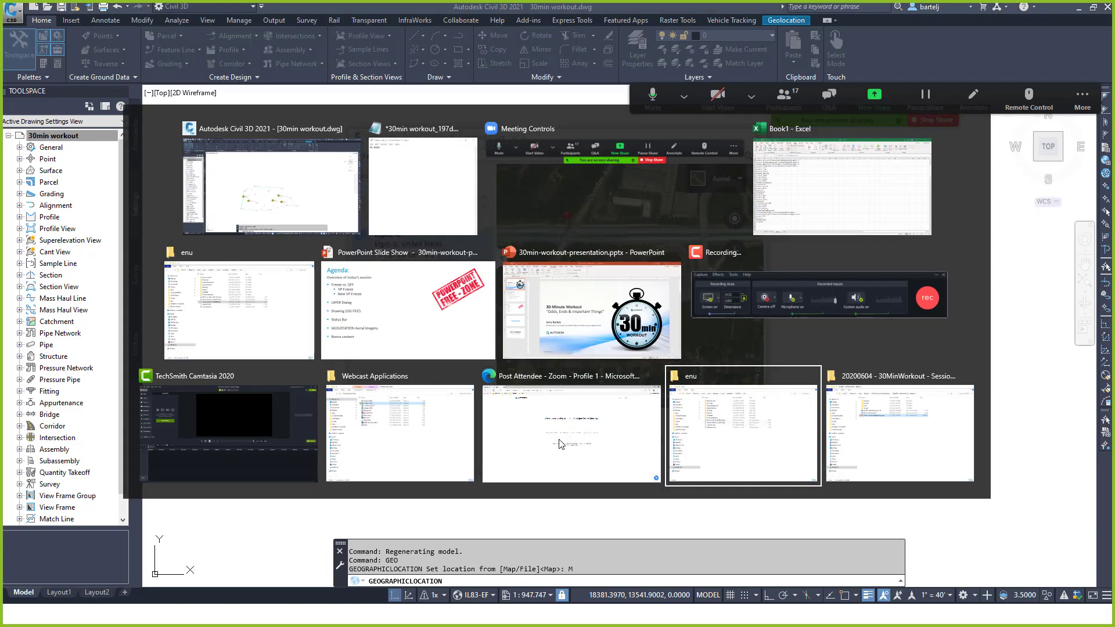
{"action": "key", "text": "alt+Tab"}
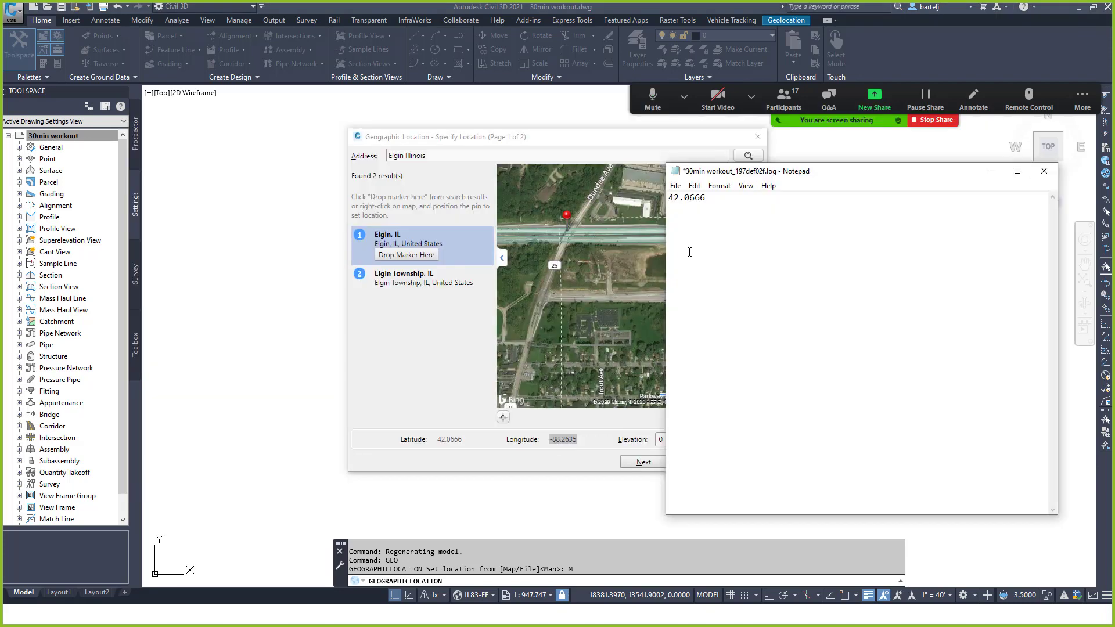
{"action": "right_click", "coordinate": [690, 258]}
{"action": "left_click", "coordinate": [651, 303]}
{"action": "left_click", "coordinate": [479, 336]}
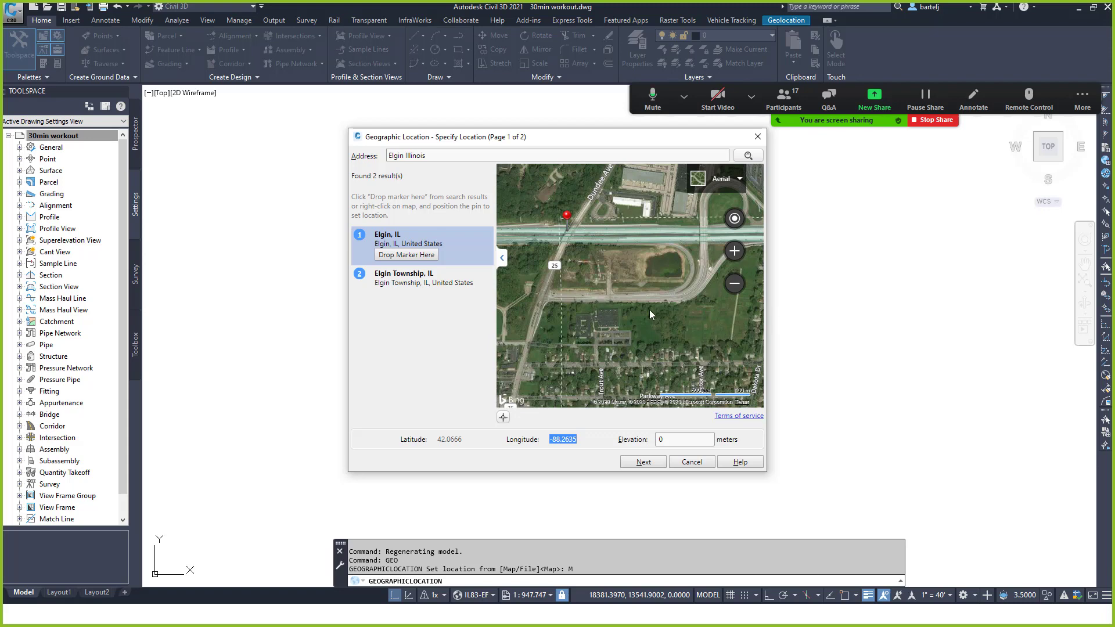
Close the Geographic Location dialog and start ZOOM Center with a latitude/longitude center point.
{"action": "left_click", "coordinate": [691, 462]}
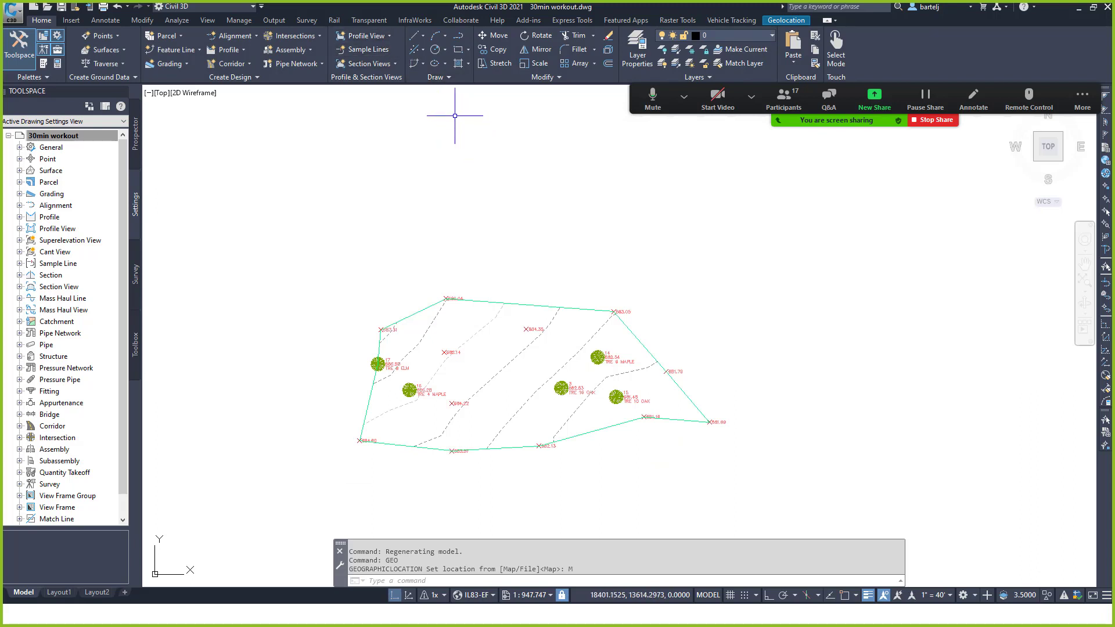
{"action": "type", "text": "z"}
{"action": "key", "text": "Return"}
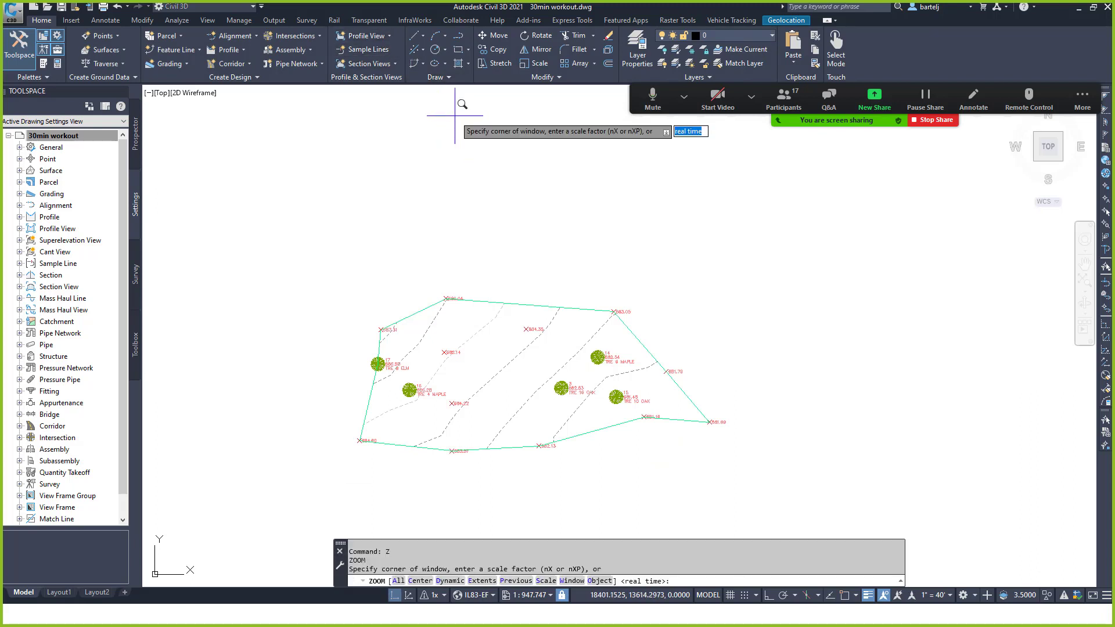
{"action": "type", "text": "c"}
{"action": "key", "text": "Return"}
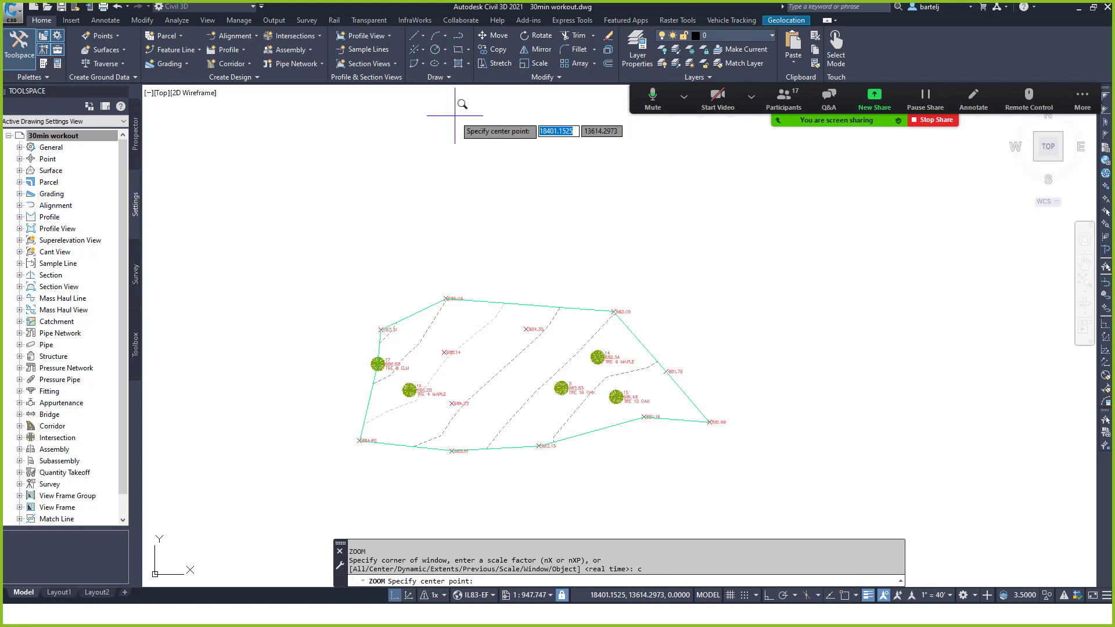
{"action": "key", "text": "BackSpace"}
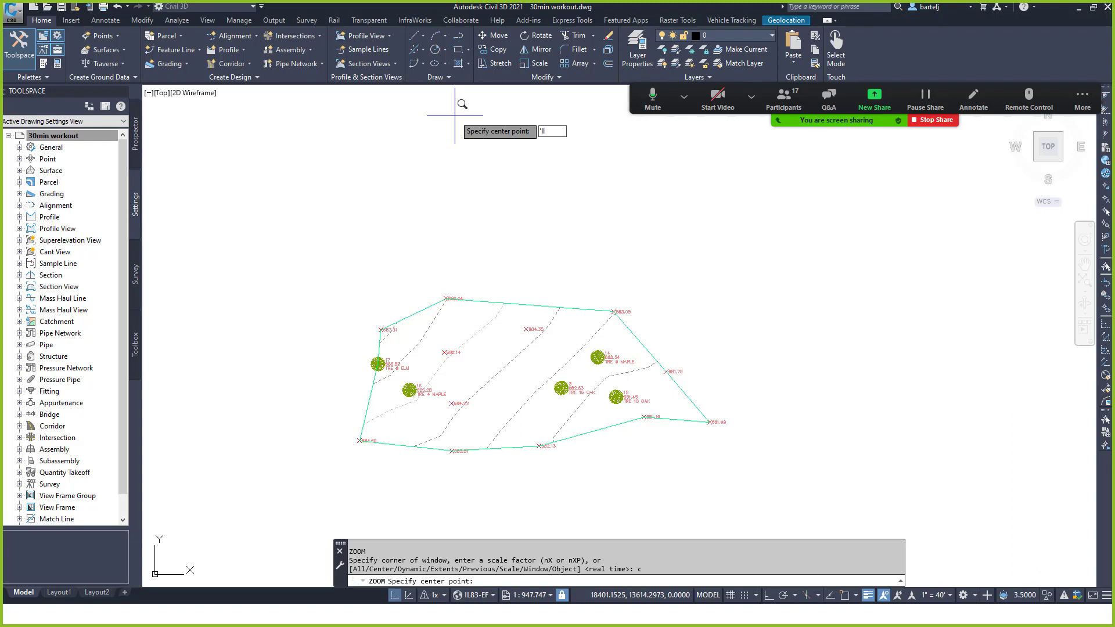
{"action": "key", "text": "Return"}
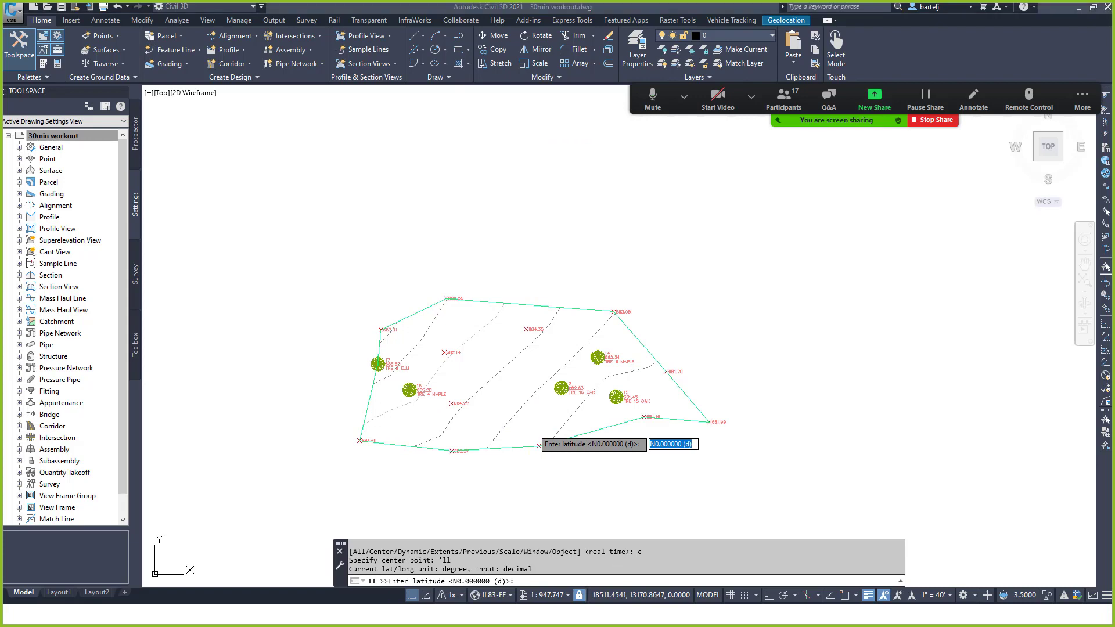
Enter the latitude 42.0666, copied from Notepad, for the zoom center.
{"action": "key", "text": "alt+Tab"}
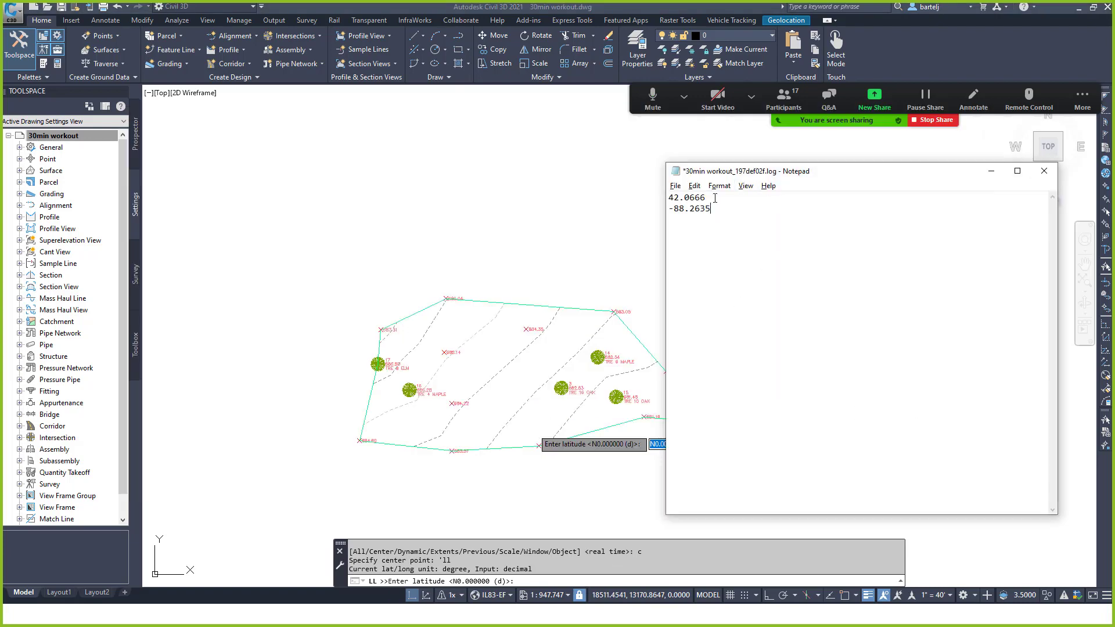
{"action": "left_click_drag", "start_coordinate": [706, 198], "coordinate": [669, 198]}
{"action": "right_click", "coordinate": [672, 198]}
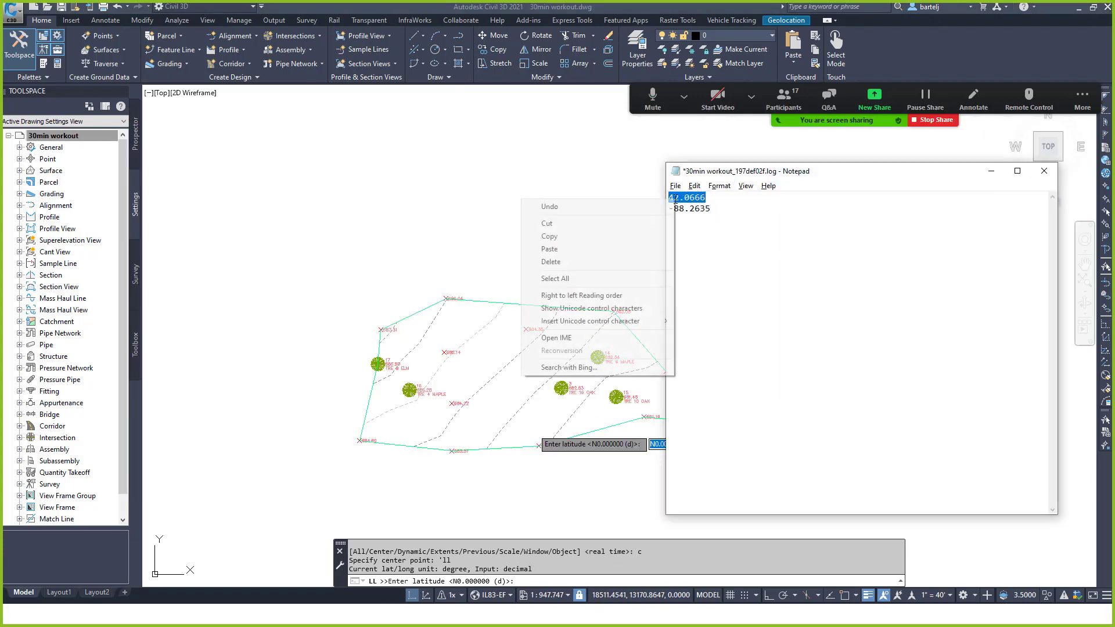
{"action": "left_click", "coordinate": [629, 237]}
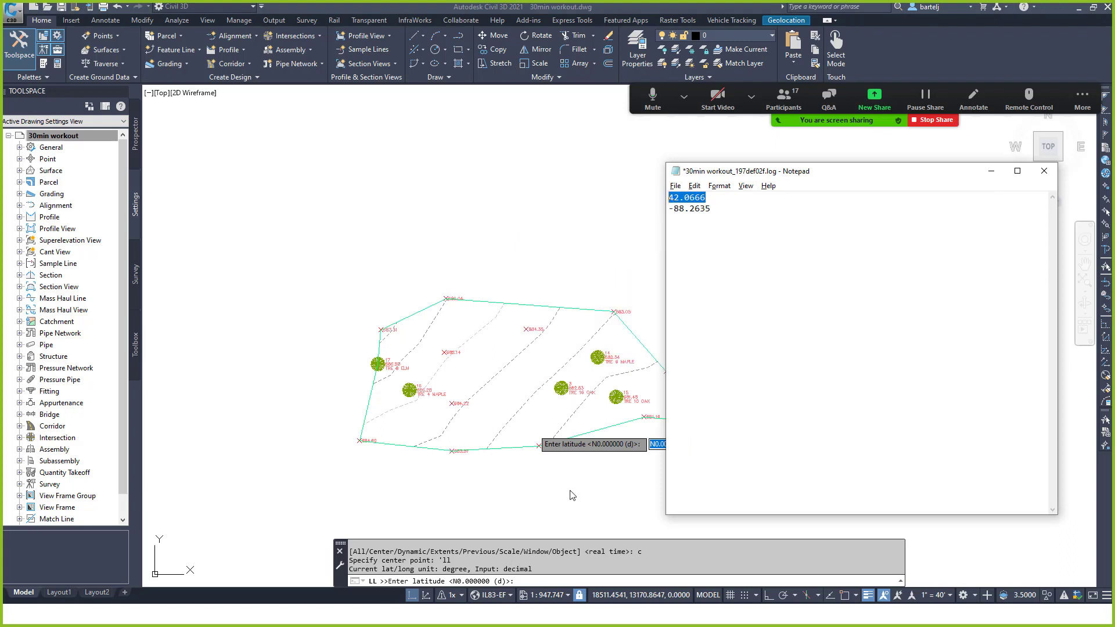
{"action": "left_click", "coordinate": [536, 581]}
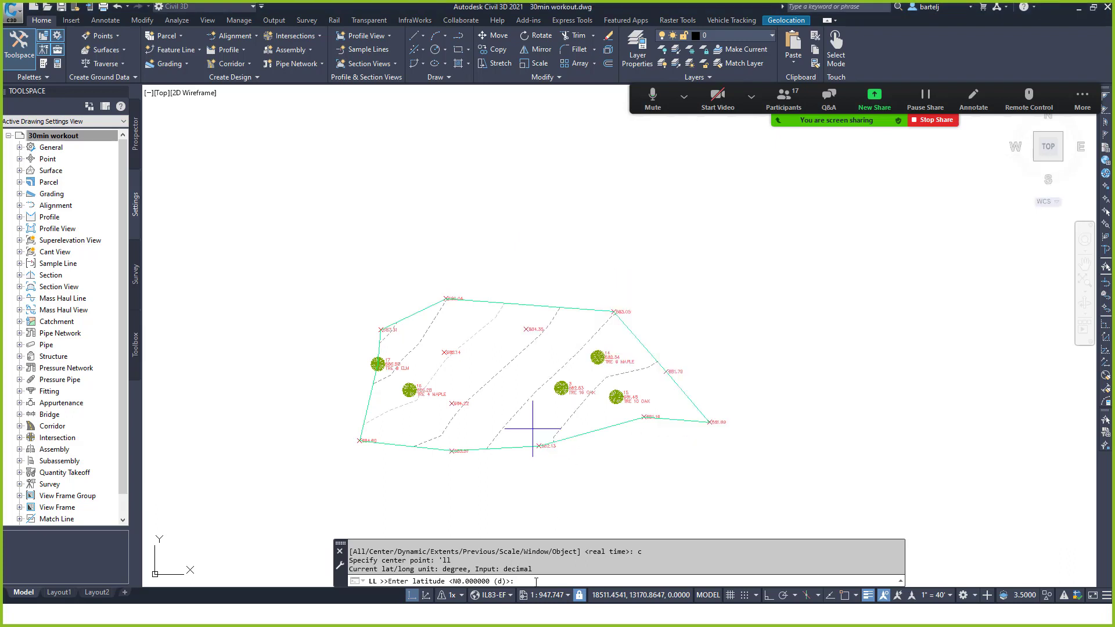
{"action": "key", "text": "ctrl+v"}
{"action": "key", "text": "Return"}
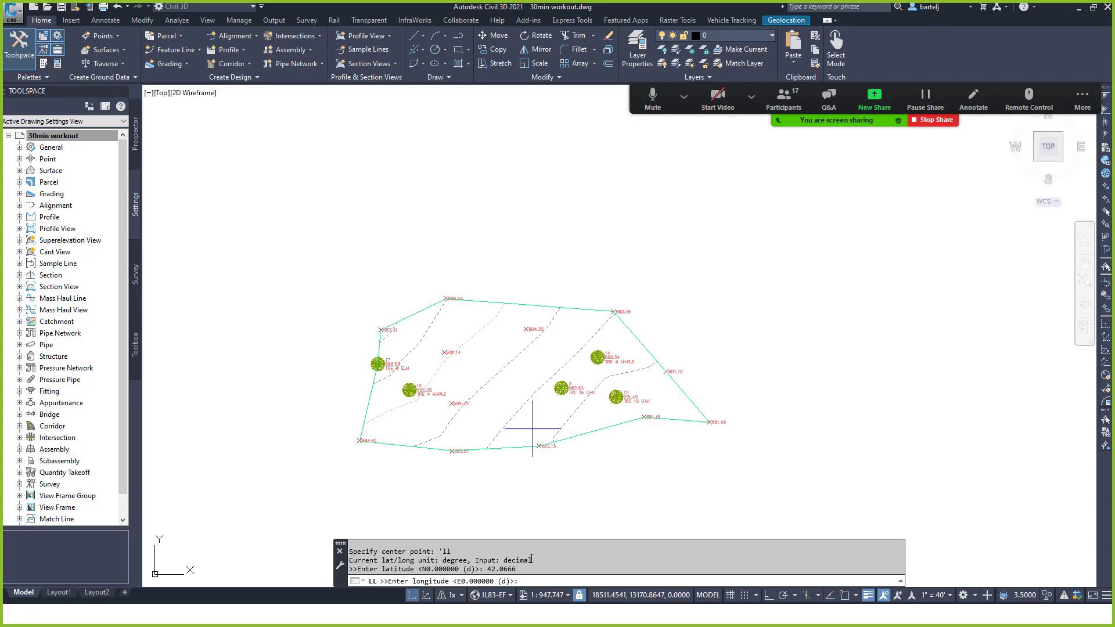
Enter the longitude -88.2635, copied from Notepad, for the zoom center.
{"action": "key", "text": "alt+Tab"}
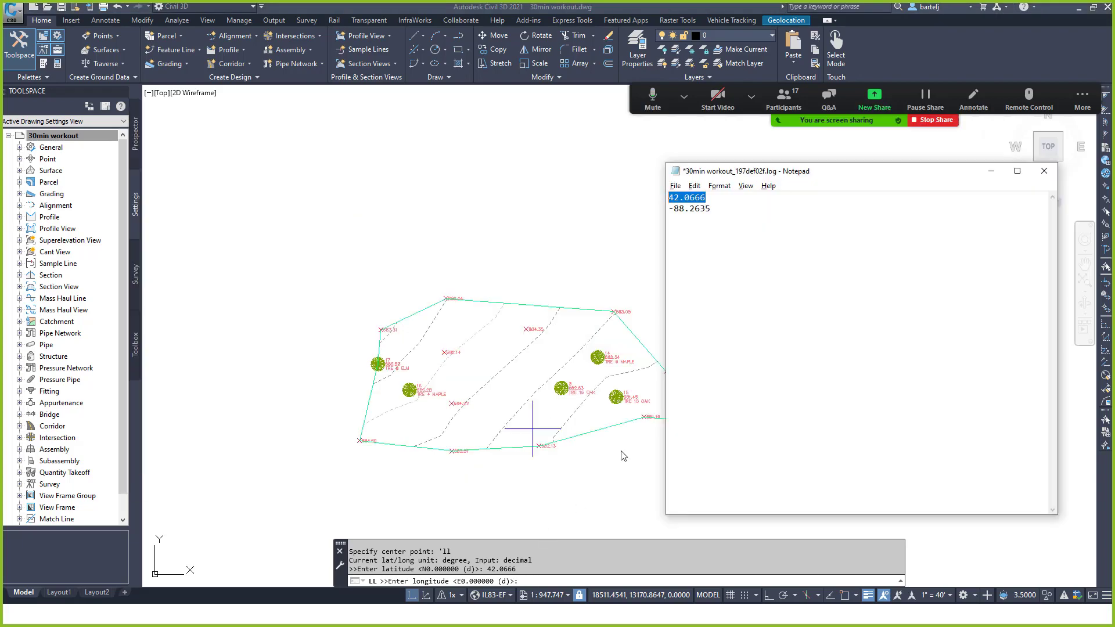
{"action": "left_click_drag", "start_coordinate": [714, 211], "coordinate": [668, 215]}
{"action": "right_click", "coordinate": [674, 218]}
{"action": "left_click", "coordinate": [633, 249]}
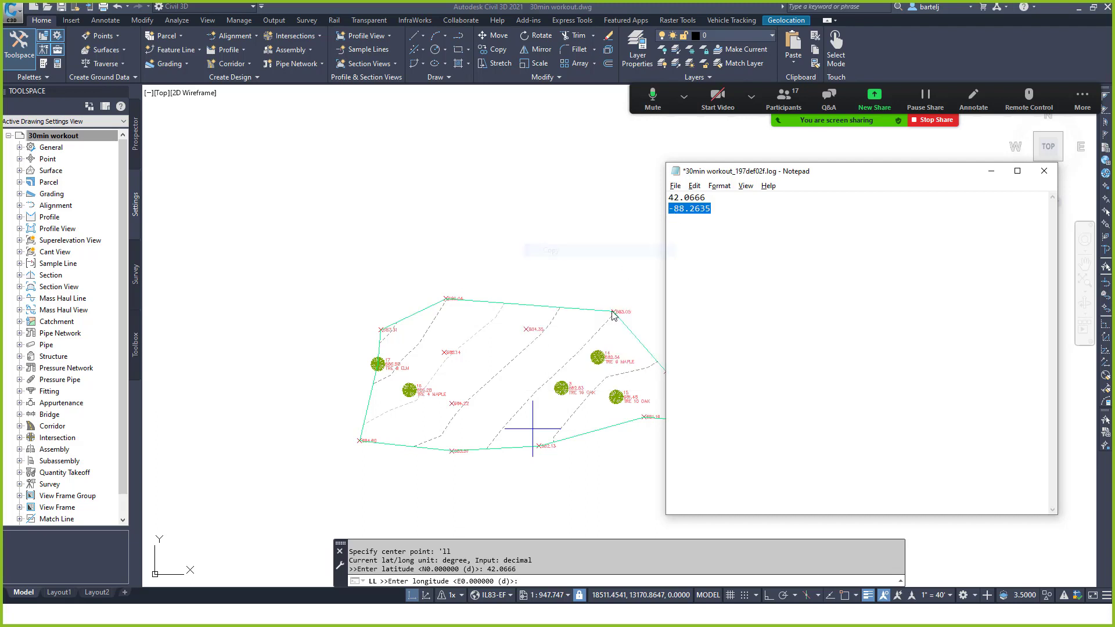
{"action": "left_click", "coordinate": [533, 581]}
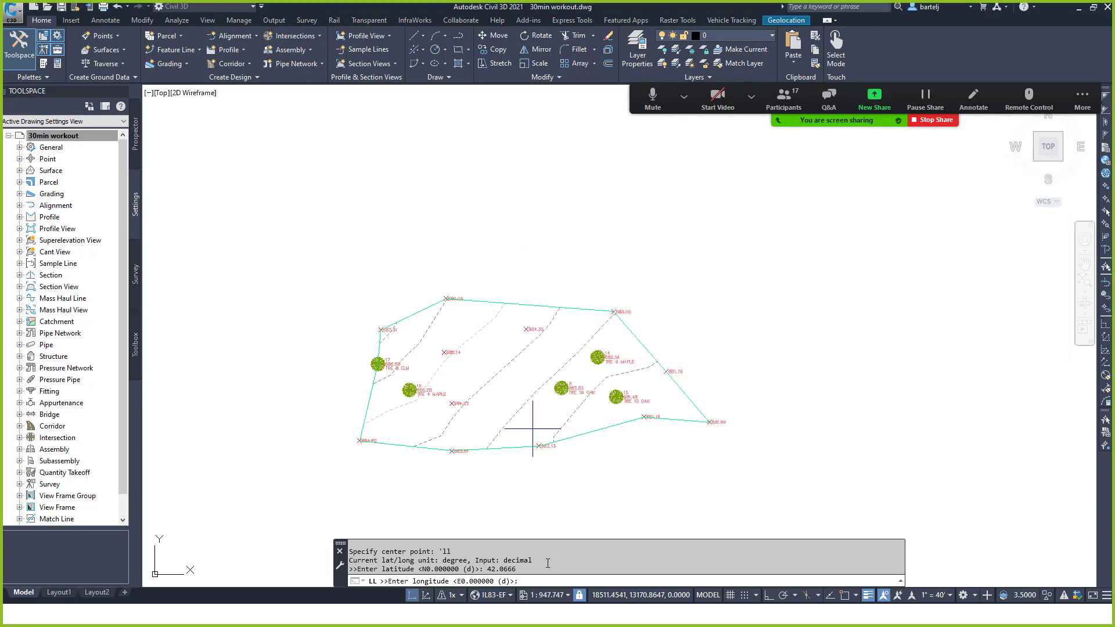
{"action": "key", "text": "ctrl+v"}
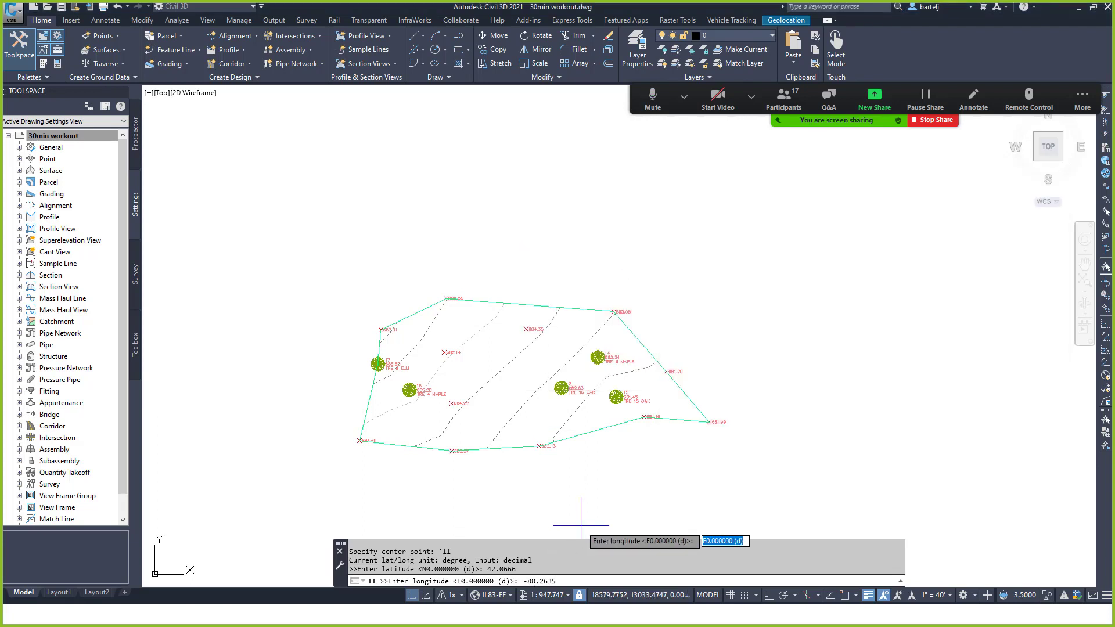
{"action": "key", "text": "Return"}
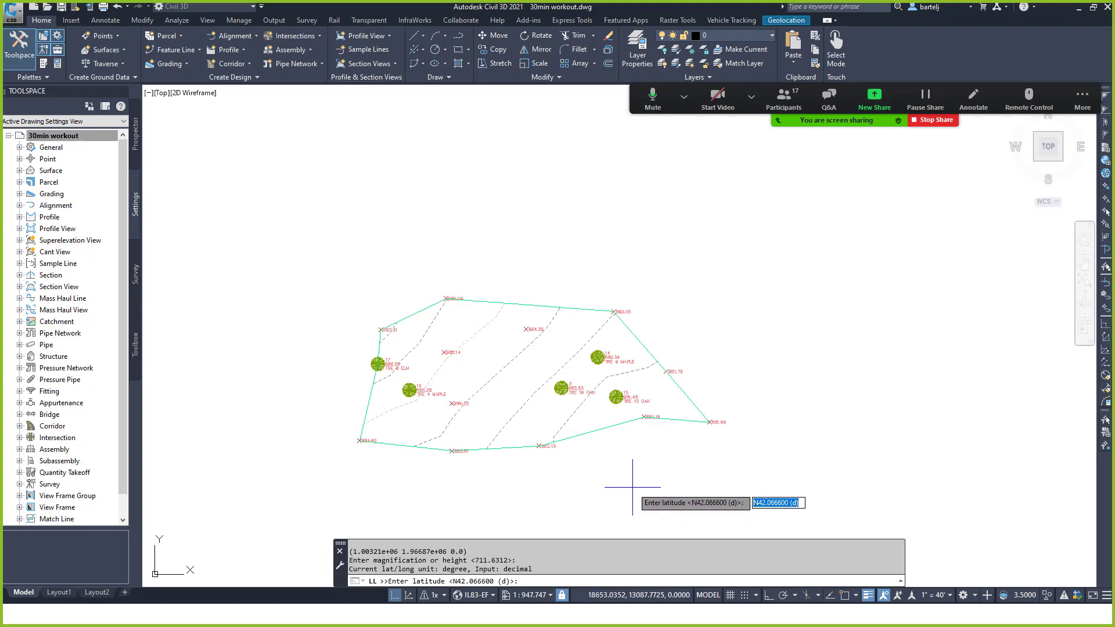
{"action": "key", "text": "Escape"}
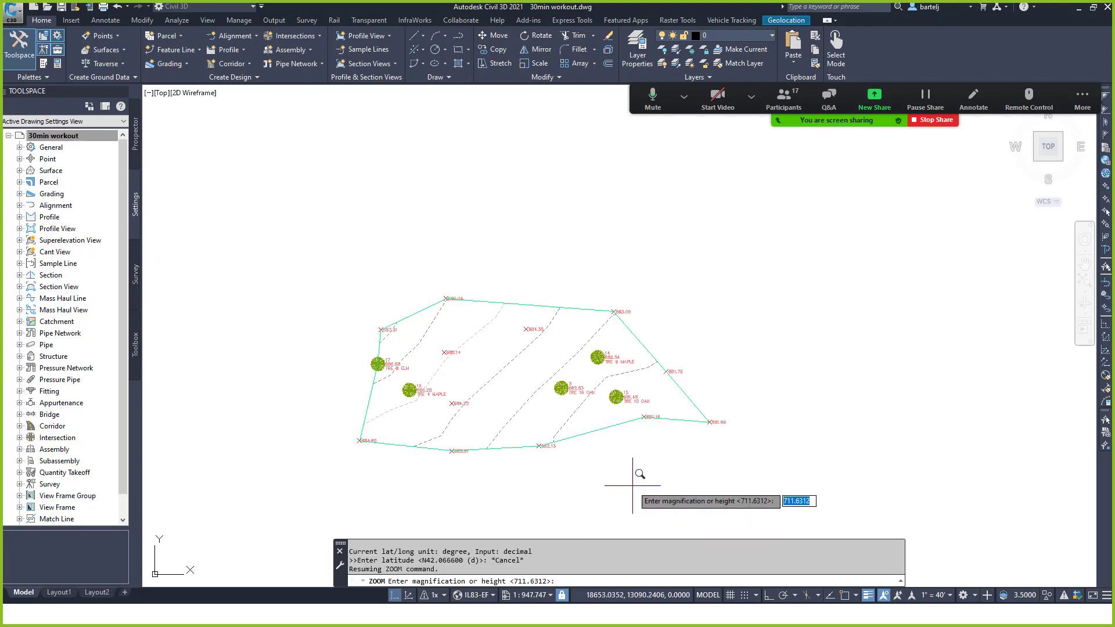
Zoom to a height of 500.
{"action": "left_click", "coordinate": [582, 579]}
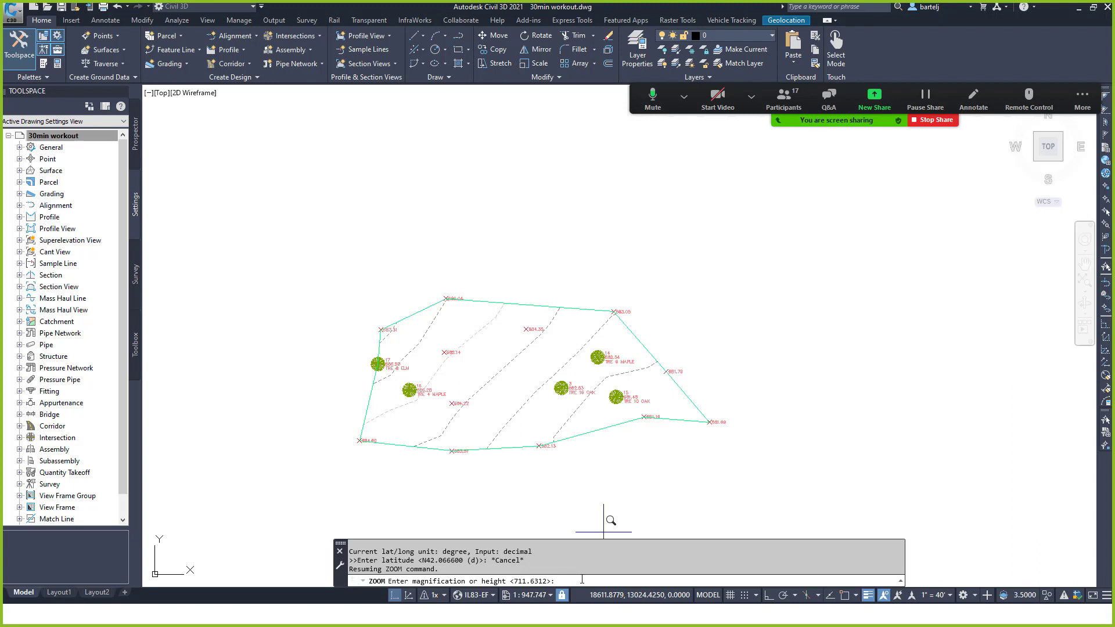
{"action": "type", "text": "500"}
{"action": "key", "text": "Return"}
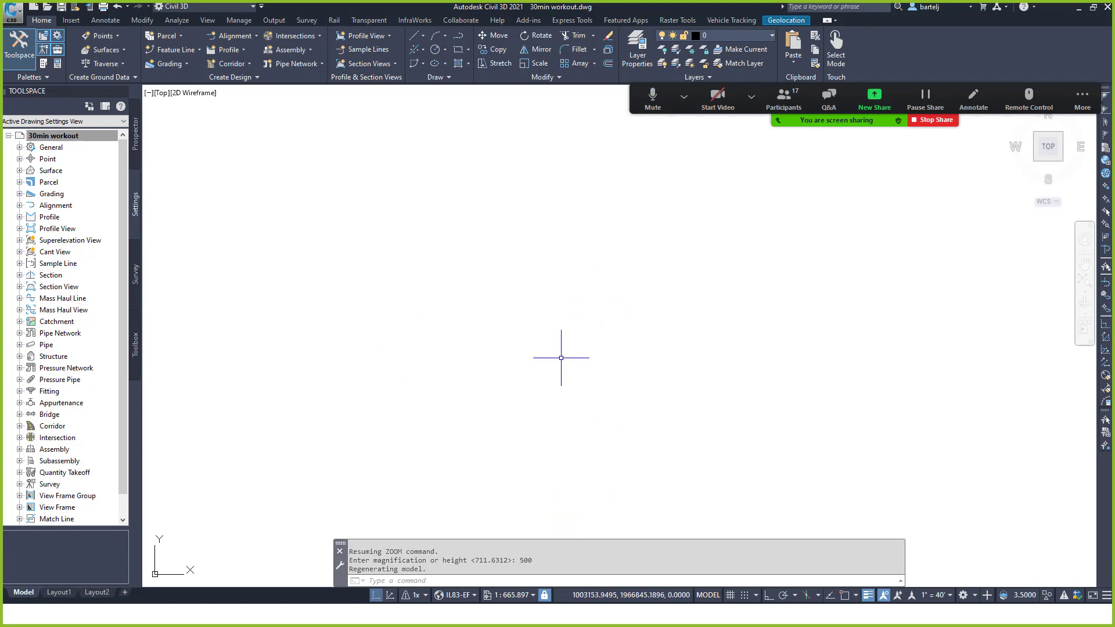
Switch the Geolocation online map to Hybrid and zoom and pan to inspect the surrounding area.
{"action": "left_click", "coordinate": [786, 21]}
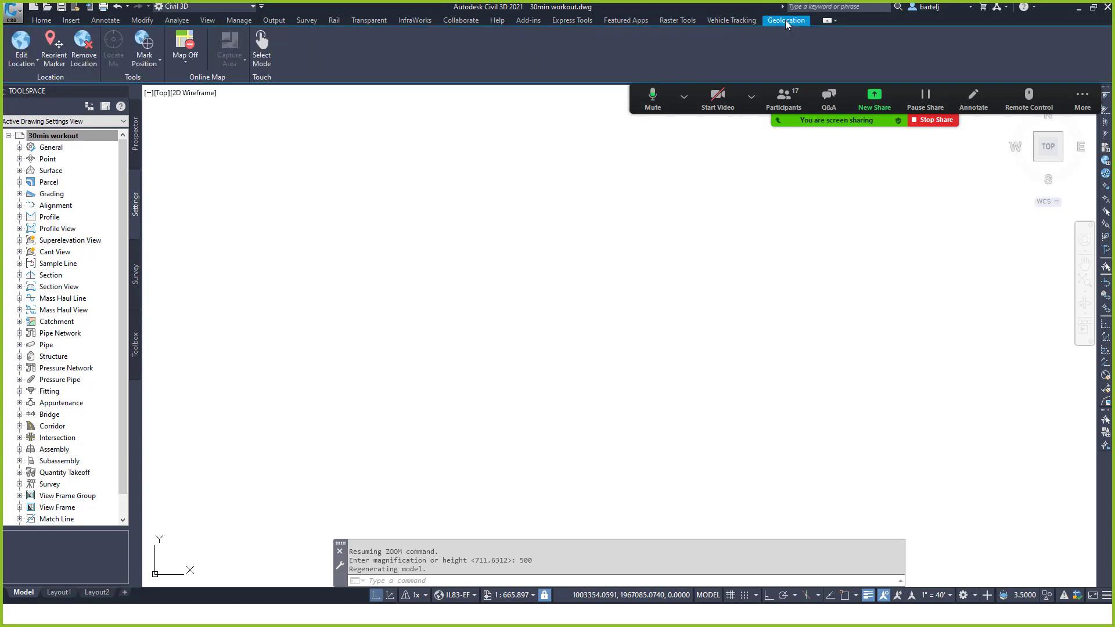
{"action": "left_click", "coordinate": [187, 62]}
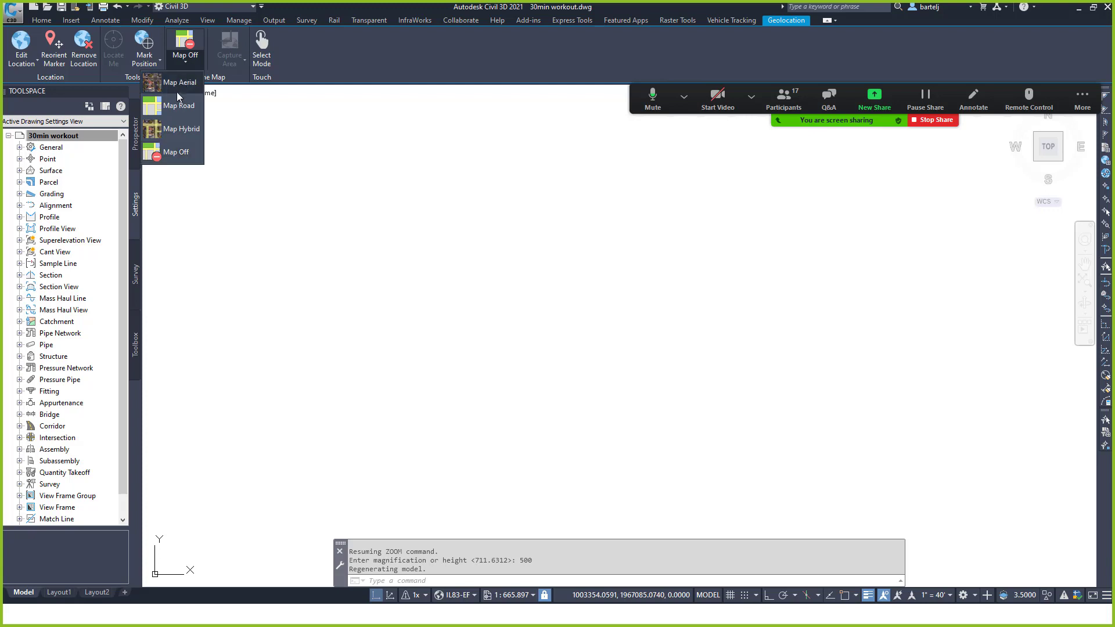
{"action": "left_click", "coordinate": [173, 128]}
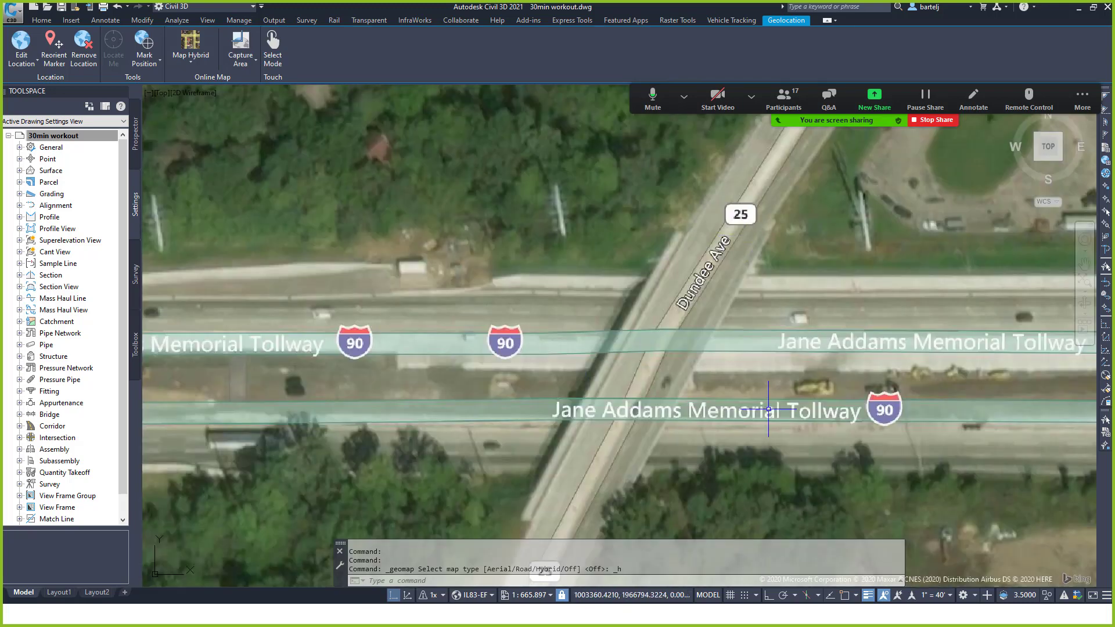
{"action": "scroll", "coordinate": [825, 378], "scroll_direction": "down", "scroll_amount": 5}
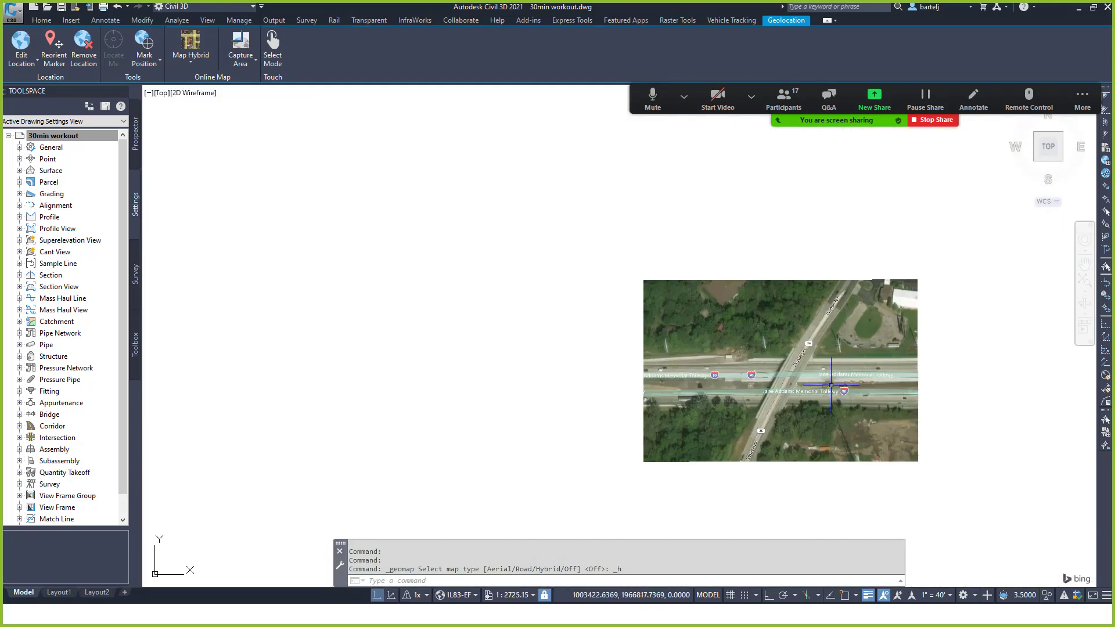
{"action": "scroll", "coordinate": [833, 386], "scroll_direction": "down", "scroll_amount": 2}
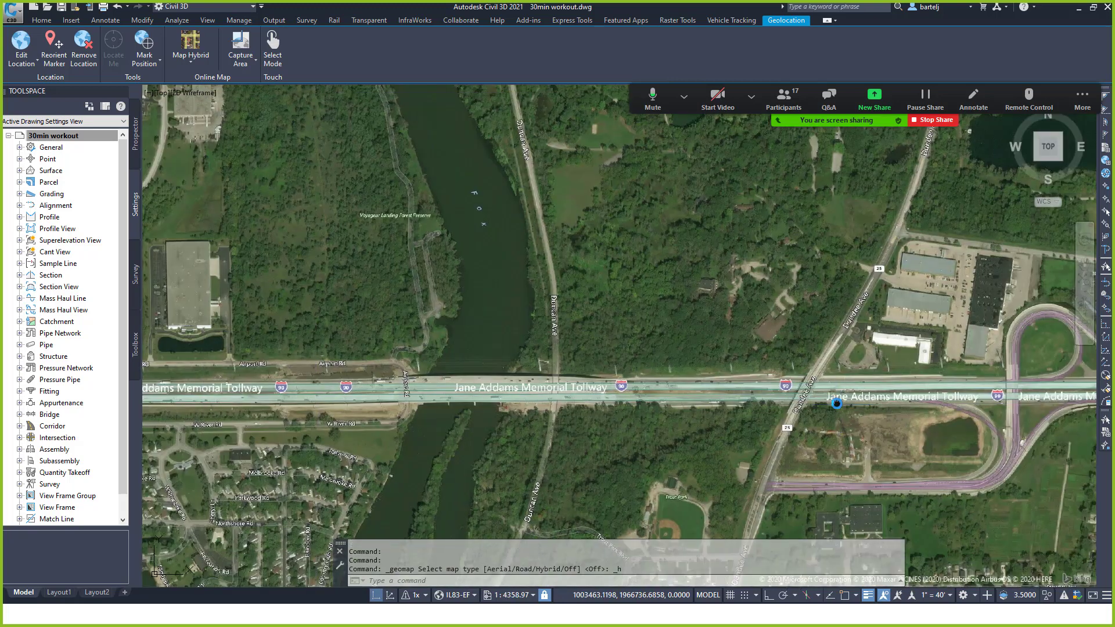
{"action": "middle_click_drag", "start_coordinate": [849, 410], "coordinate": [739, 365]}
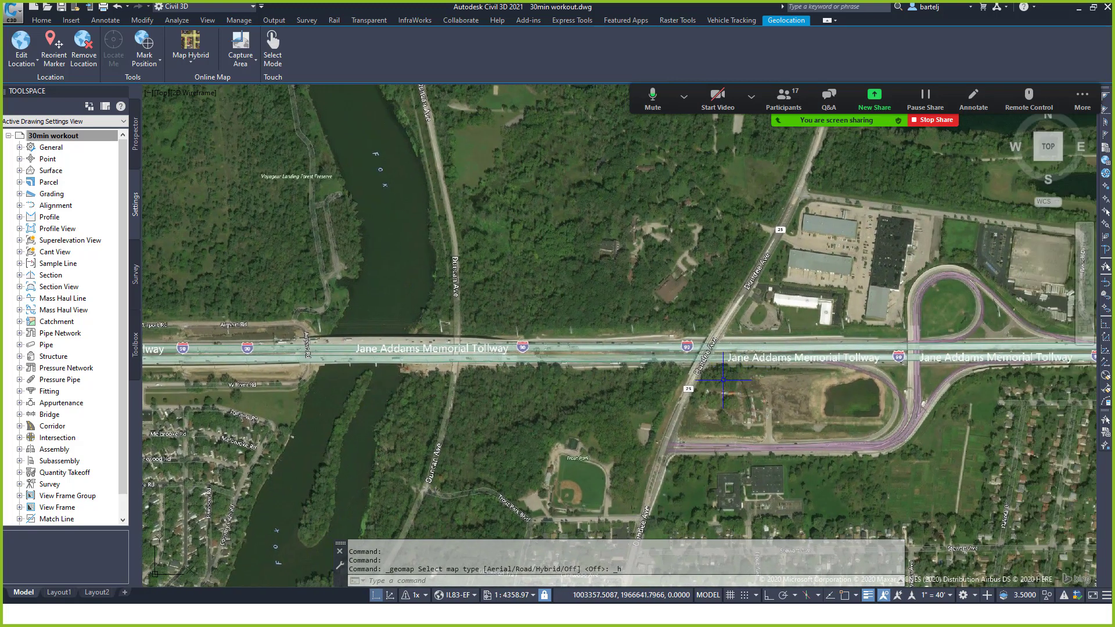
Set the online map to Map Off, leaving blank model space.
{"action": "left_click", "coordinate": [194, 61]}
{"action": "left_click", "coordinate": [191, 155]}
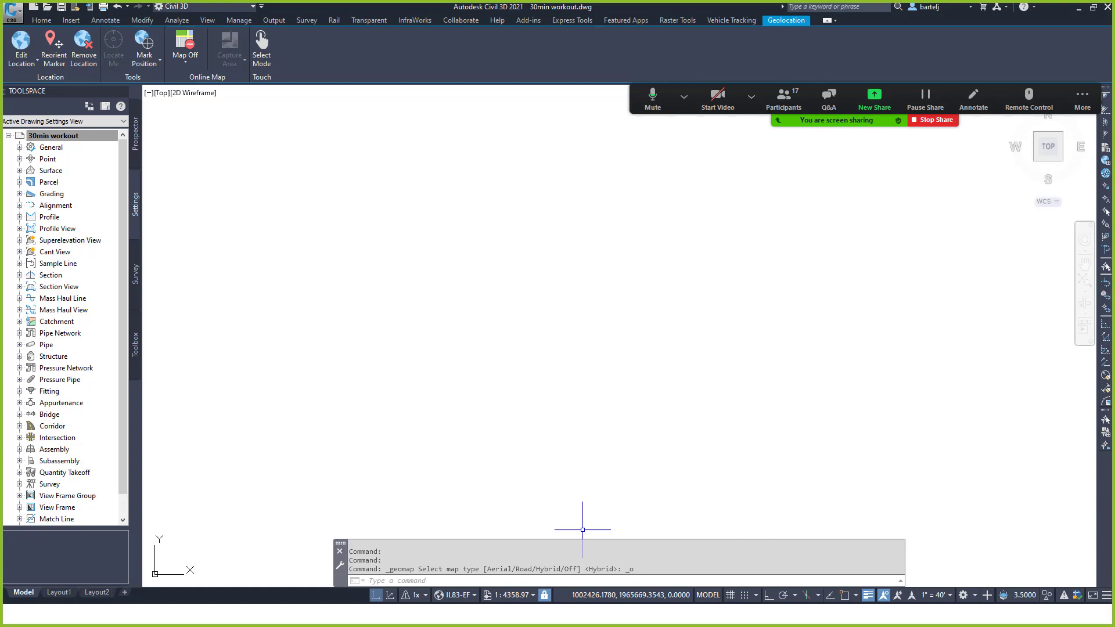
{"action": "key", "text": "Escape"}
Draw a circle by picking its centre and radius.
{"action": "type", "text": "circle"}
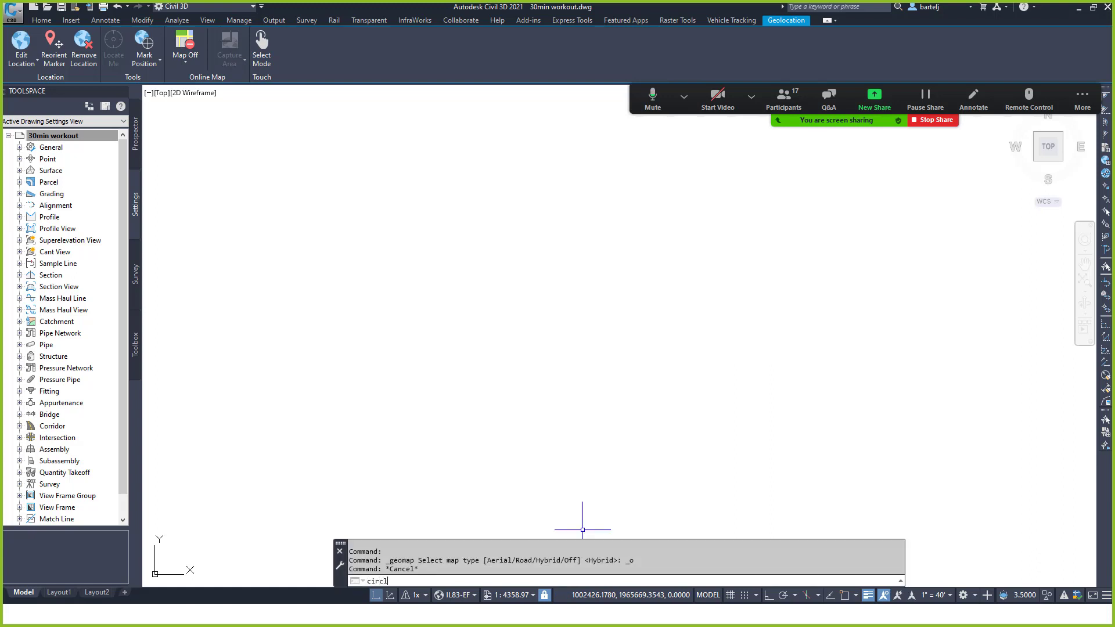
{"action": "key", "text": "Return"}
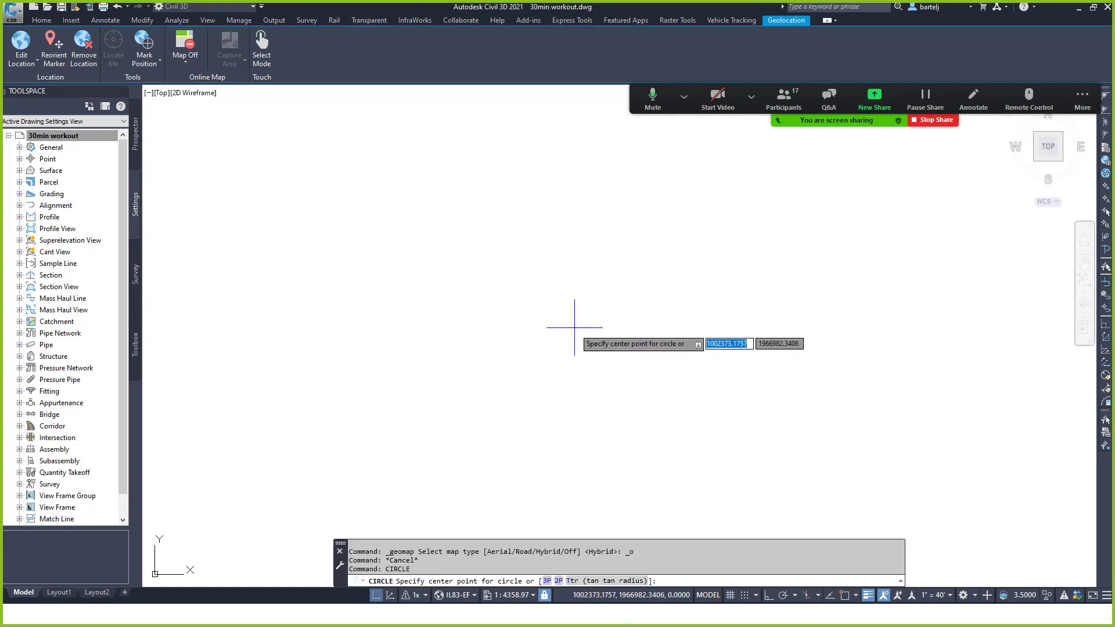
{"action": "left_click", "coordinate": [575, 305]}
{"action": "left_click", "coordinate": [630, 361]}
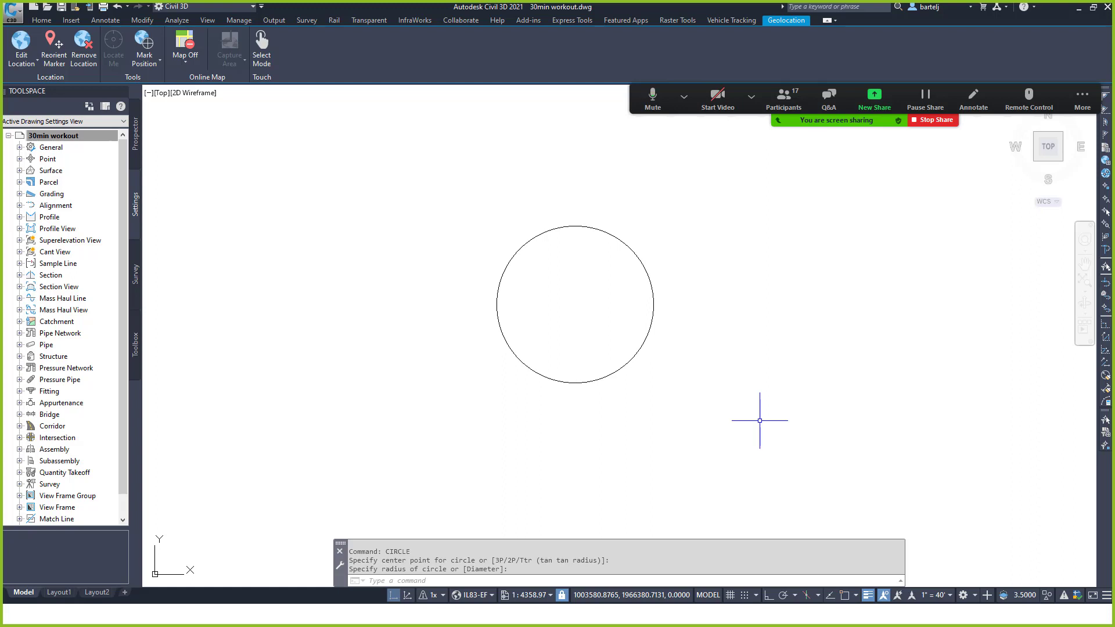
Draw a zigzag of diagonal lines crossing the circle.
{"action": "type", "text": "l"}
{"action": "key", "text": "Return"}
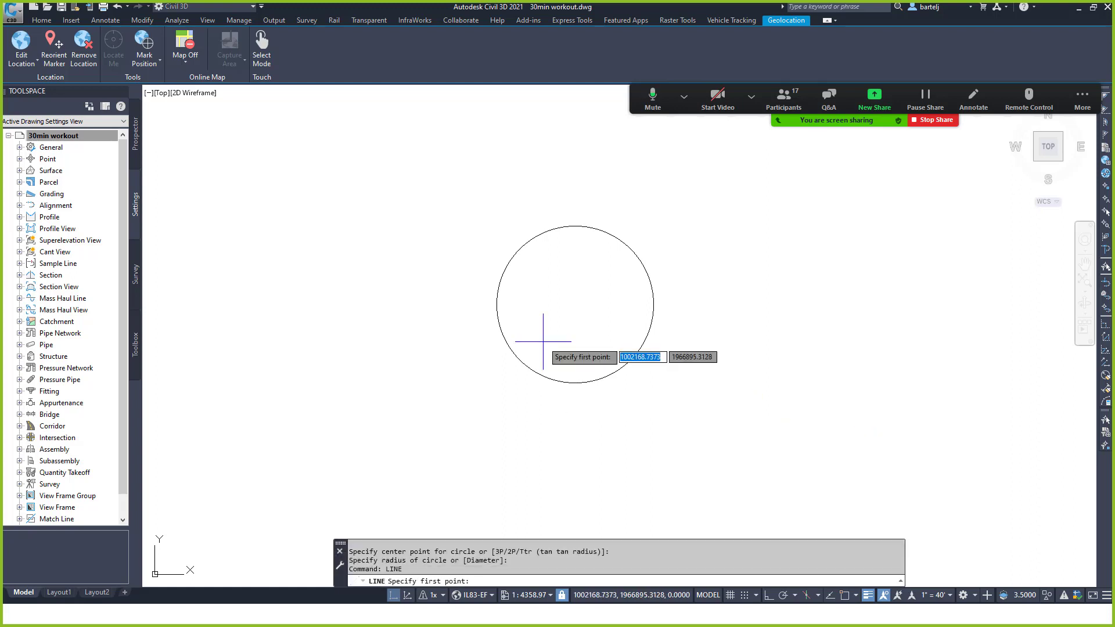
{"action": "left_click", "coordinate": [459, 324]}
{"action": "left_click", "coordinate": [670, 205]}
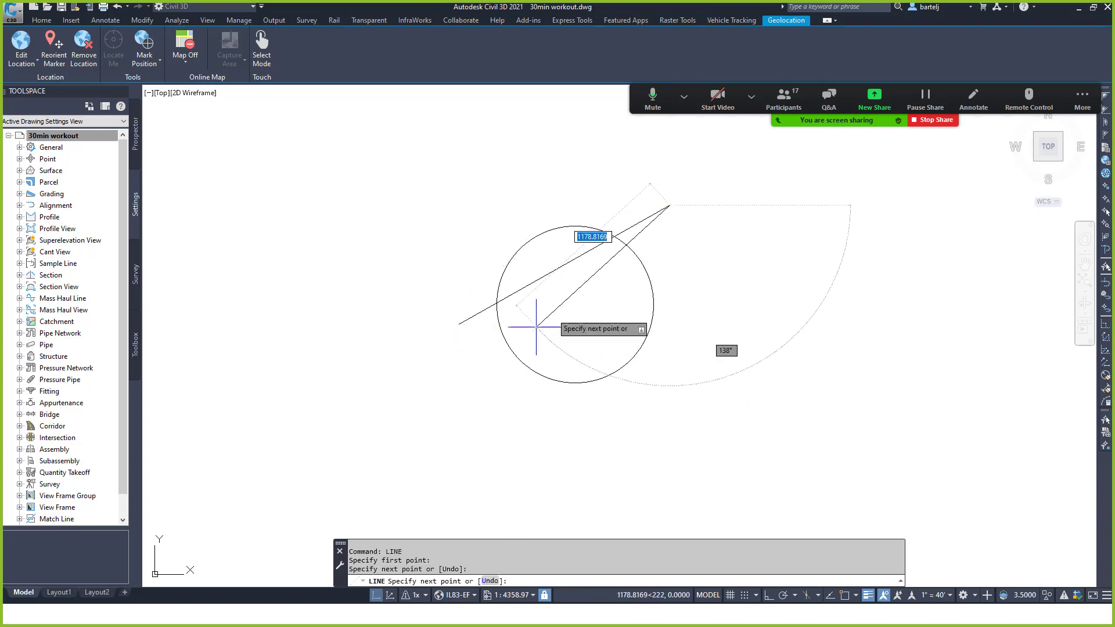
{"action": "left_click", "coordinate": [462, 361]}
{"action": "left_click", "coordinate": [704, 237]}
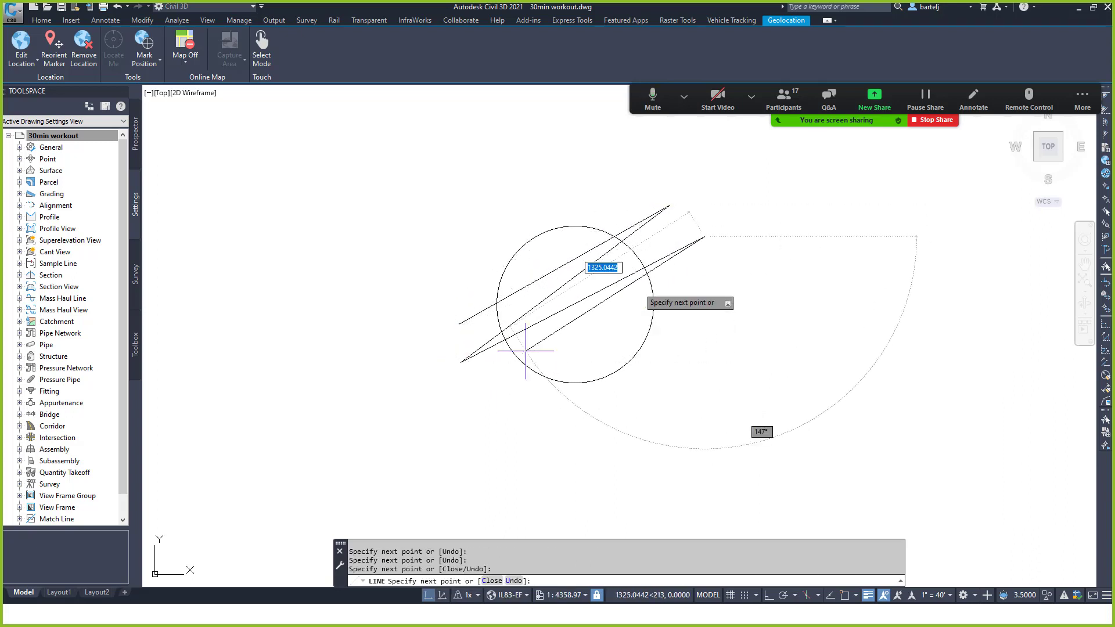
{"action": "left_click", "coordinate": [482, 380]}
{"action": "left_click", "coordinate": [704, 286]}
{"action": "left_click", "coordinate": [522, 392]}
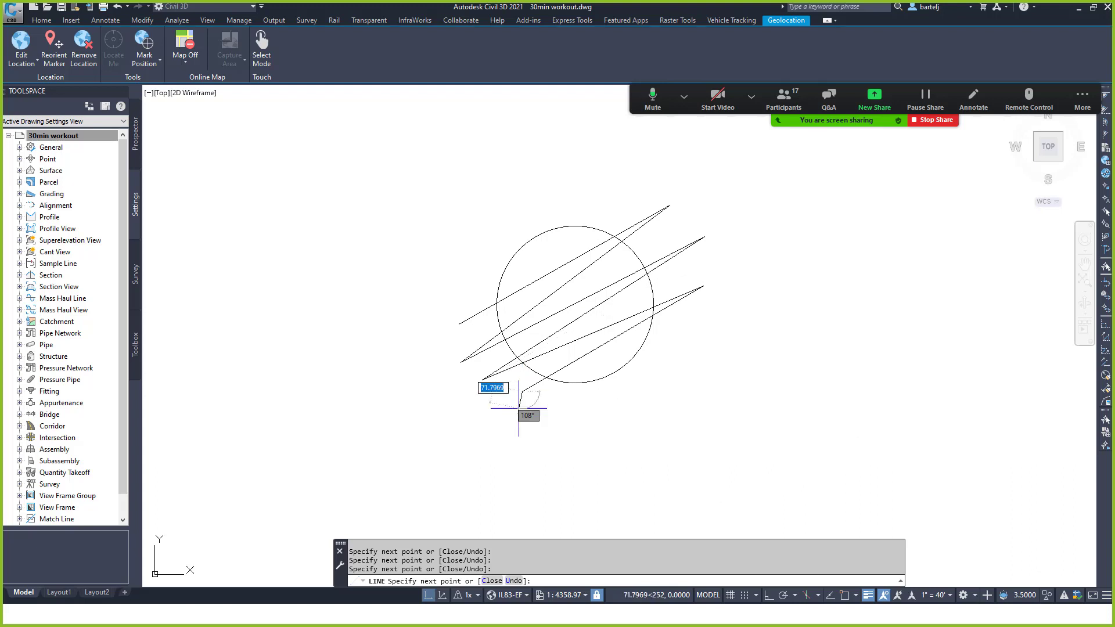
{"action": "key", "text": "Escape"}
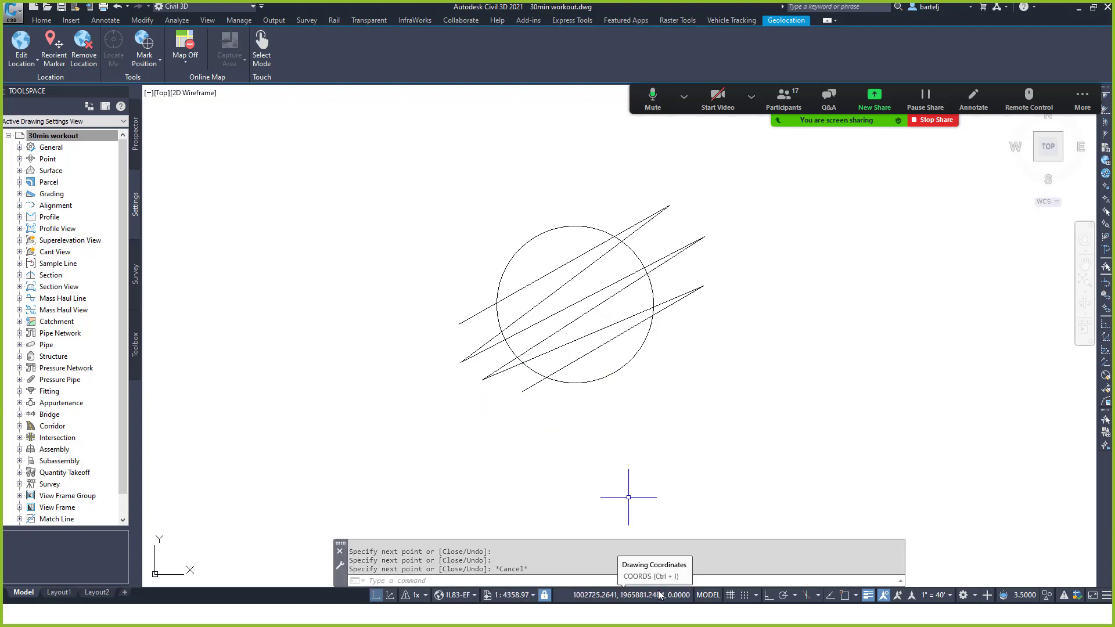
Draw one steep line from above the circle to below it, then start window-selecting it.
{"action": "type", "text": "line"}
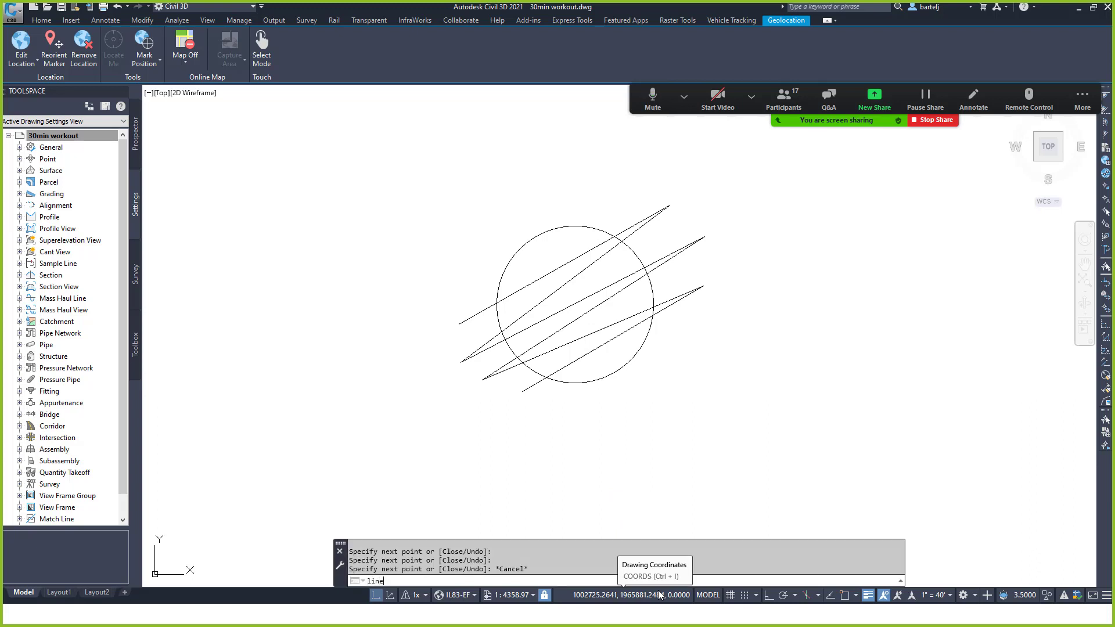
{"action": "key", "text": "Return"}
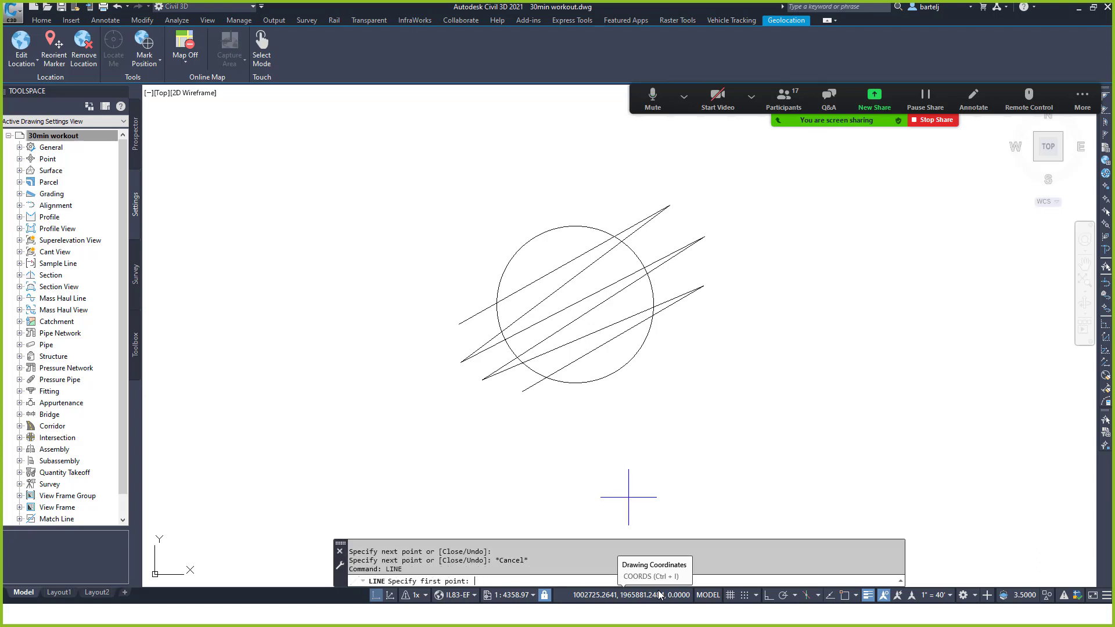
{"action": "scroll", "coordinate": [516, 187], "scroll_direction": "down", "scroll_amount": 1}
{"action": "left_click", "coordinate": [517, 188]}
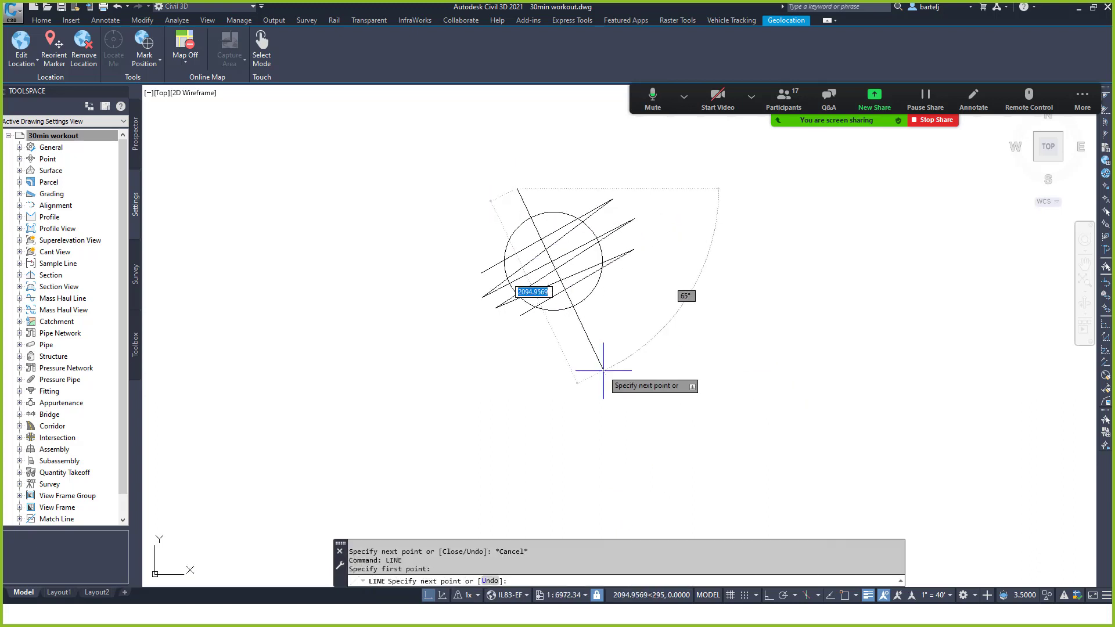
{"action": "left_click", "coordinate": [588, 324]}
{"action": "right_click", "coordinate": [591, 328]}
{"action": "left_click", "coordinate": [613, 335]}
{"action": "key", "text": "Escape"}
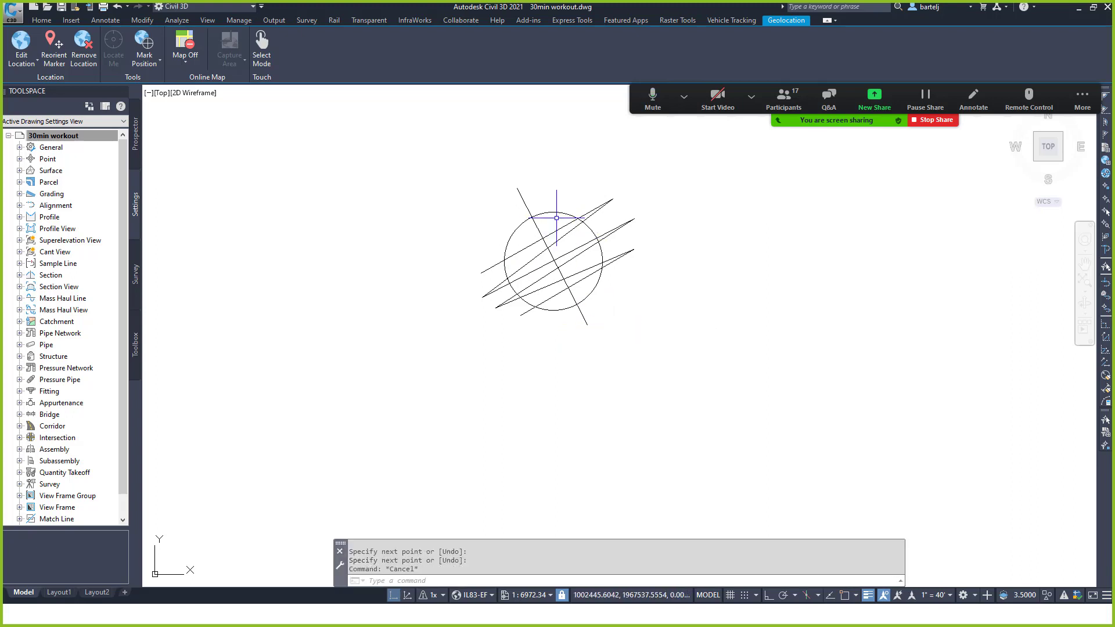
{"action": "left_click", "coordinate": [523, 198]}
Open the steep line's Properties and set its colour to Red.
{"action": "left_click", "coordinate": [525, 191]}
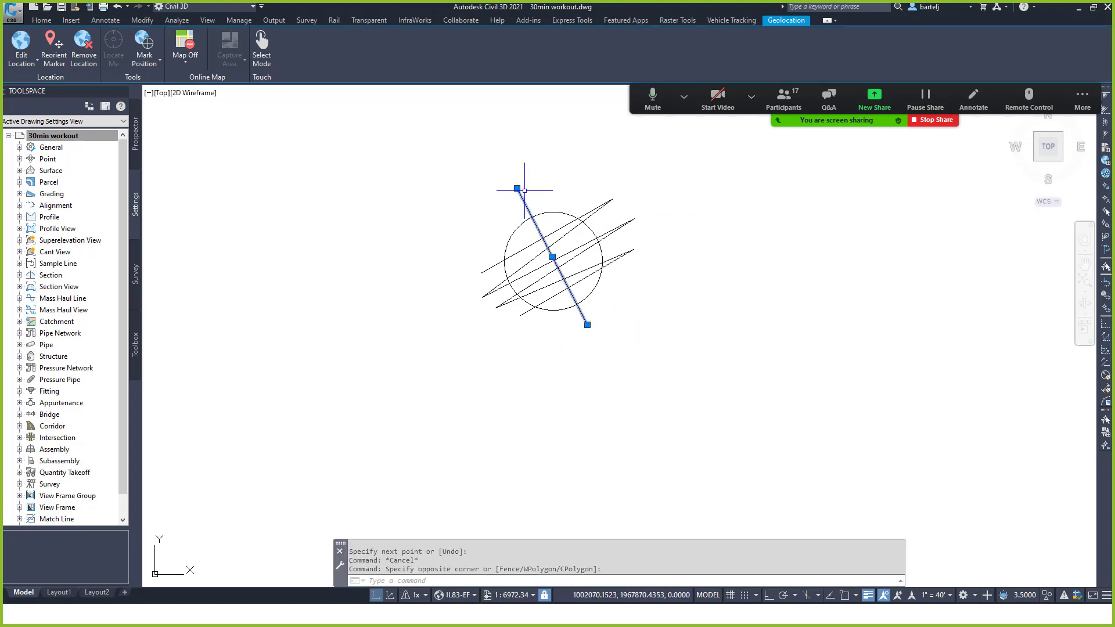
{"action": "right_click", "coordinate": [524, 190]}
{"action": "left_click", "coordinate": [576, 276]}
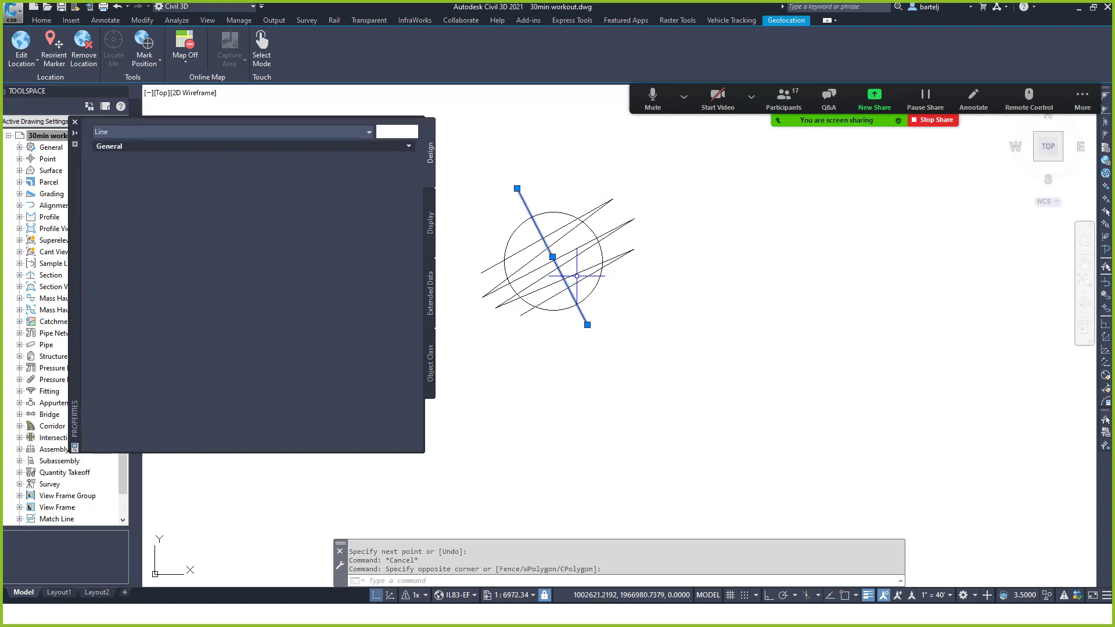
{"action": "left_click", "coordinate": [314, 159]}
{"action": "left_click", "coordinate": [315, 158]}
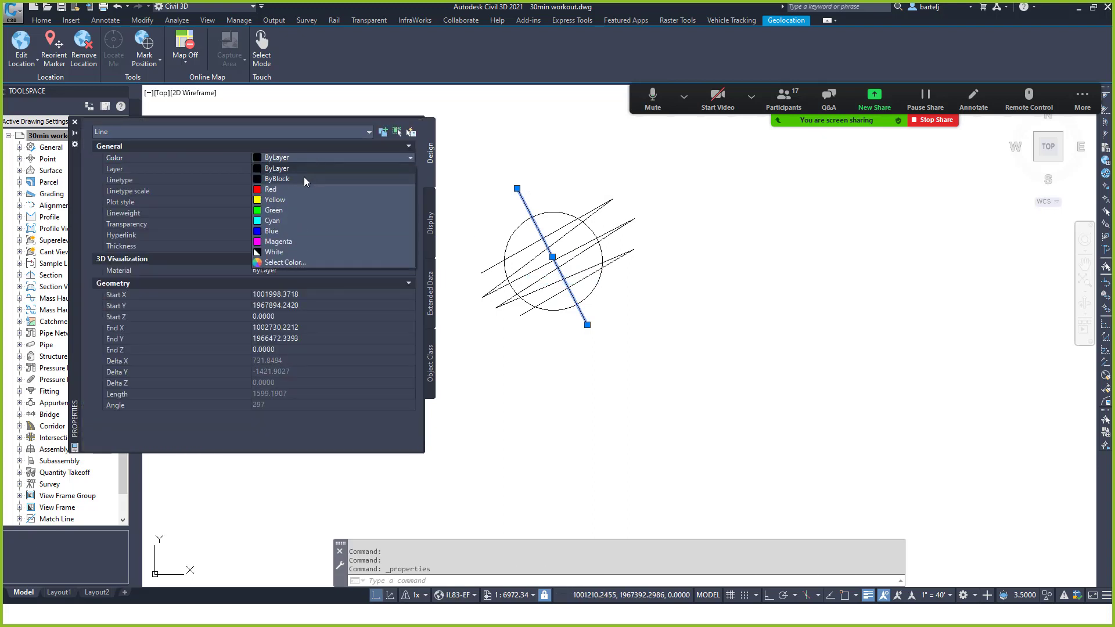
{"action": "left_click", "coordinate": [300, 187]}
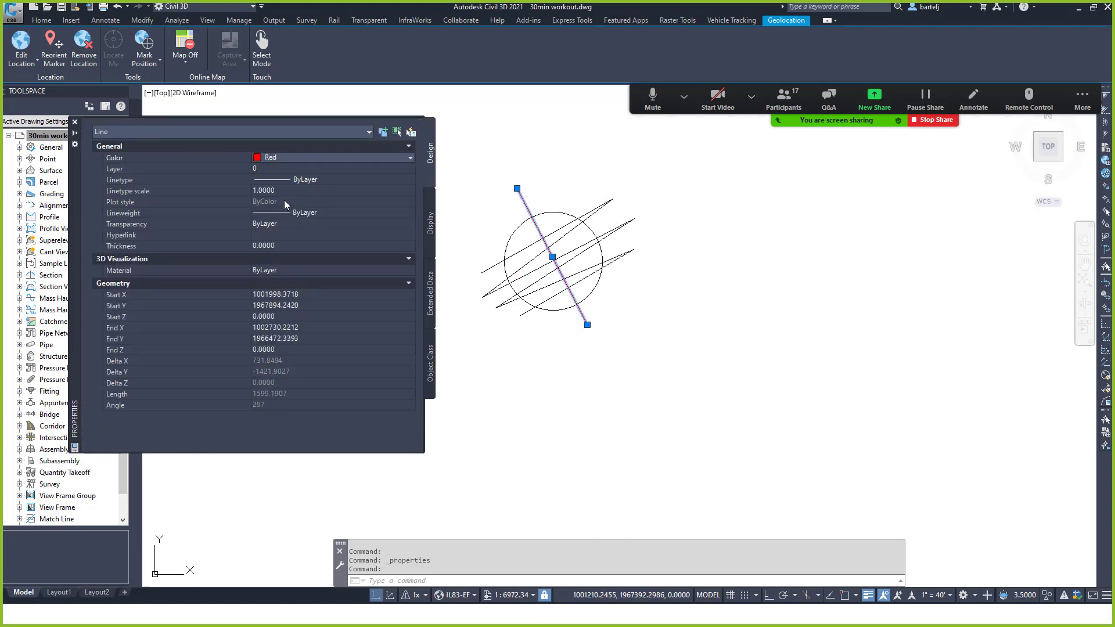
Set the steep line's lineweight to 0.30 mm, then close the Properties palette and deselect.
{"action": "left_click", "coordinate": [286, 245]}
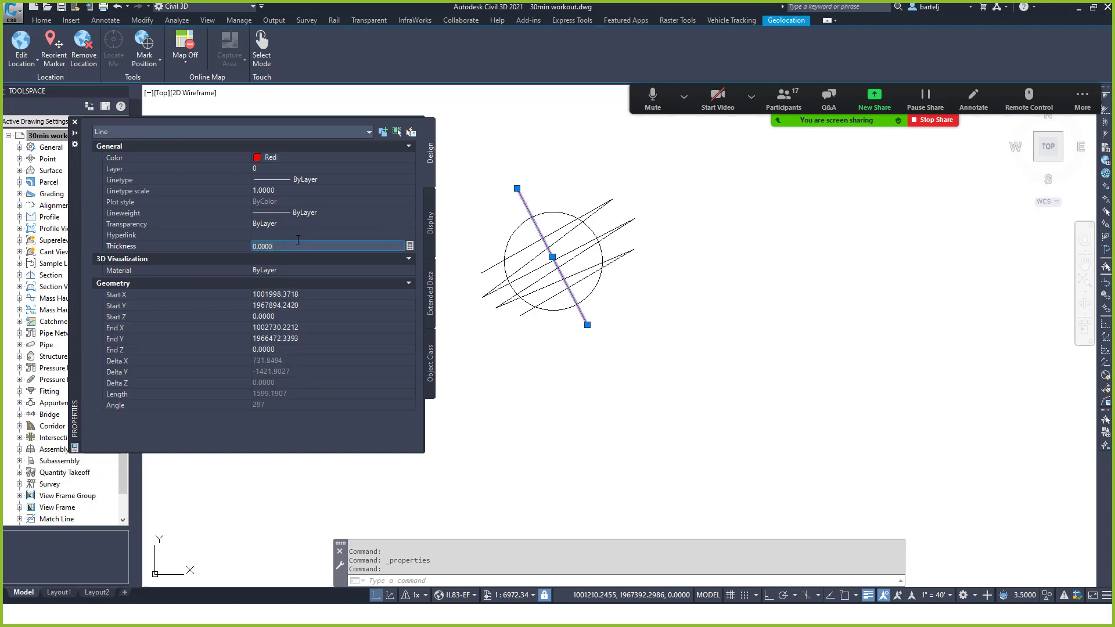
{"action": "left_click", "coordinate": [281, 238]}
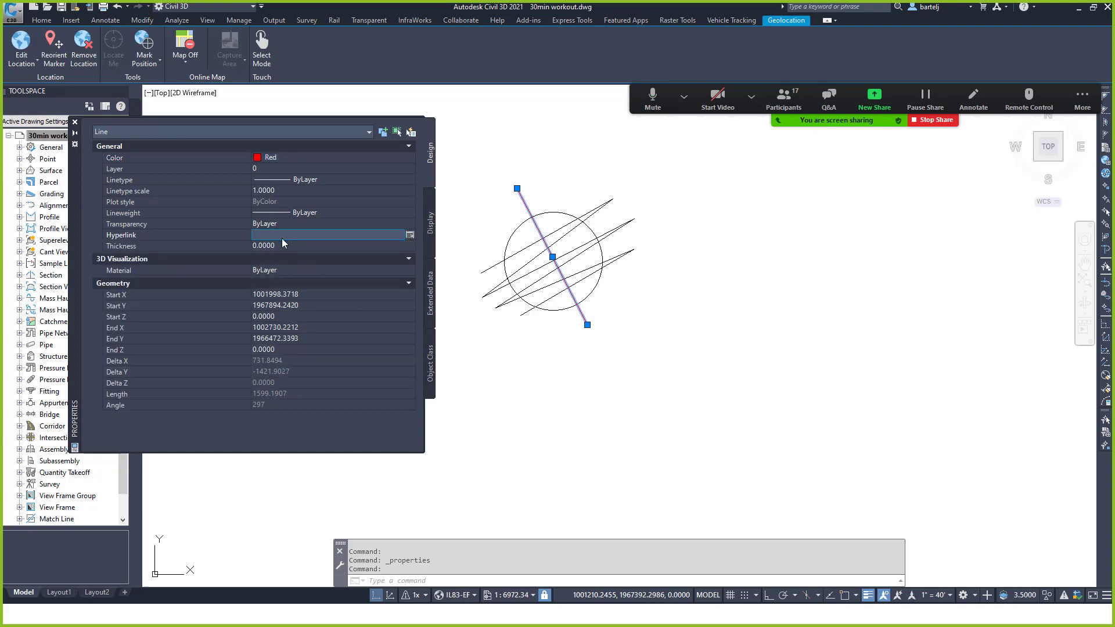
{"action": "left_click", "coordinate": [396, 246]}
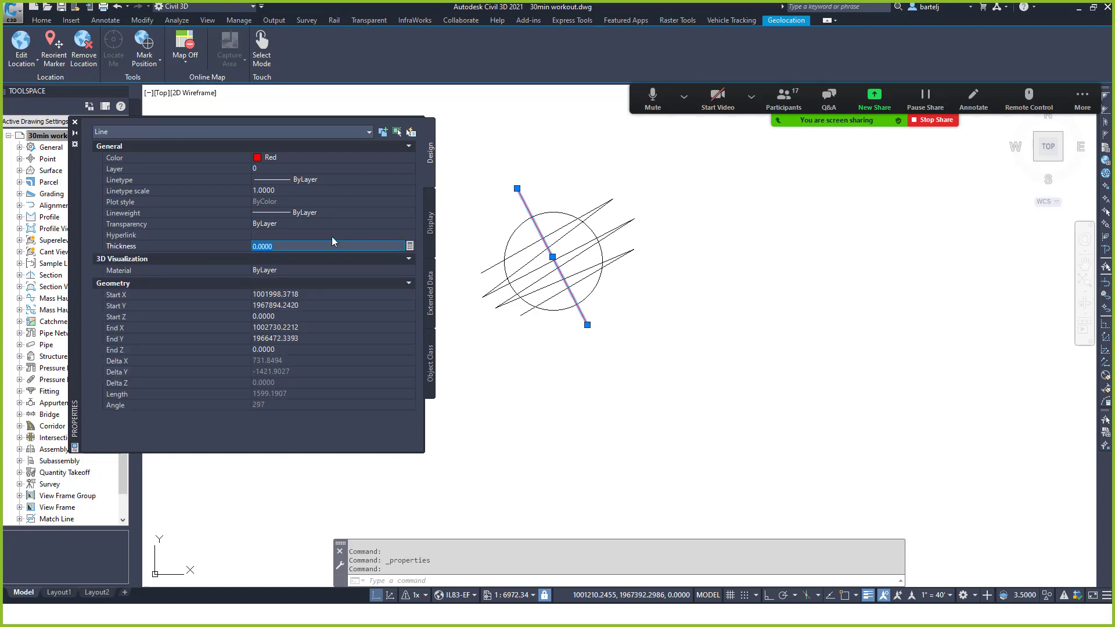
{"action": "left_click", "coordinate": [300, 212]}
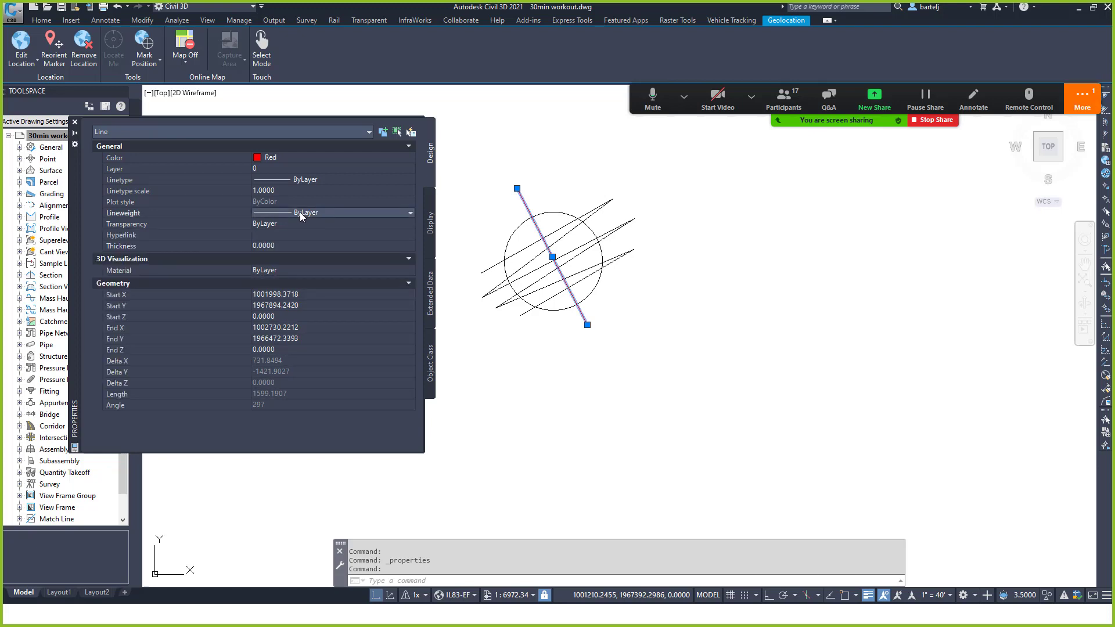
{"action": "left_click", "coordinate": [300, 212]}
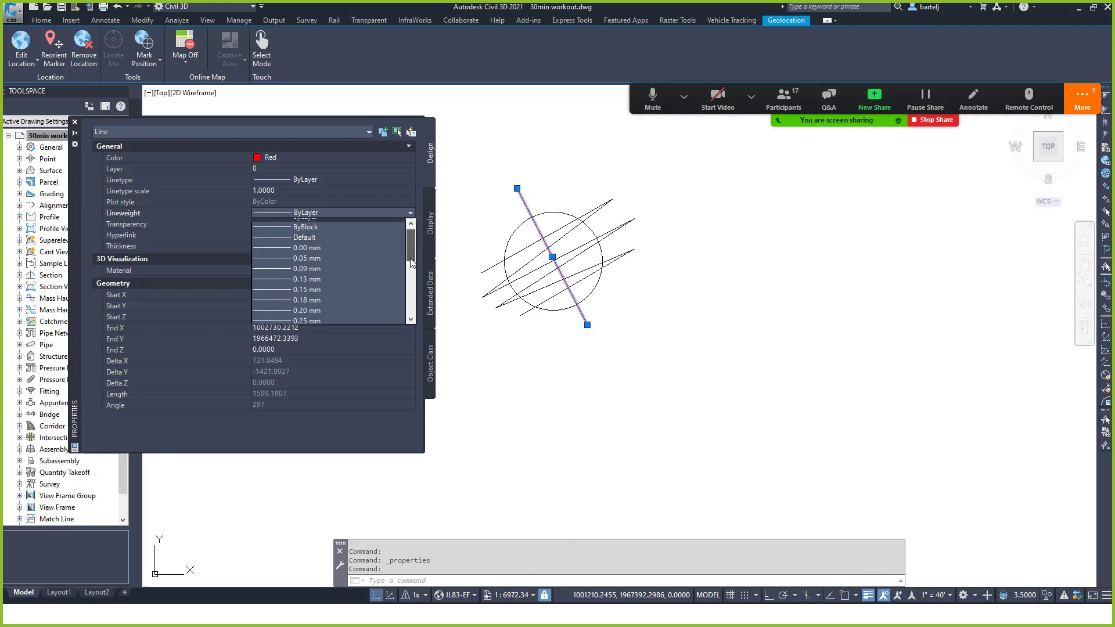
{"action": "scroll", "coordinate": [410, 263], "scroll_direction": "down", "scroll_amount": 1}
{"action": "left_click", "coordinate": [272, 286]}
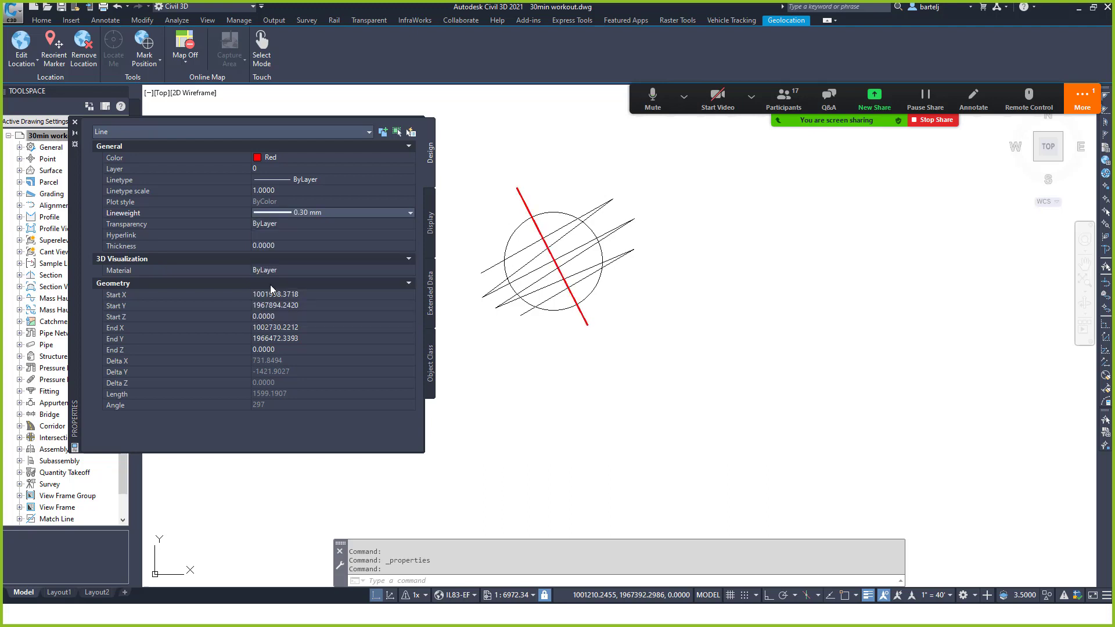
{"action": "left_click", "coordinate": [75, 122]}
{"action": "key", "text": "Escape"}
{"action": "scroll", "coordinate": [658, 280], "scroll_direction": "up", "scroll_amount": 2}
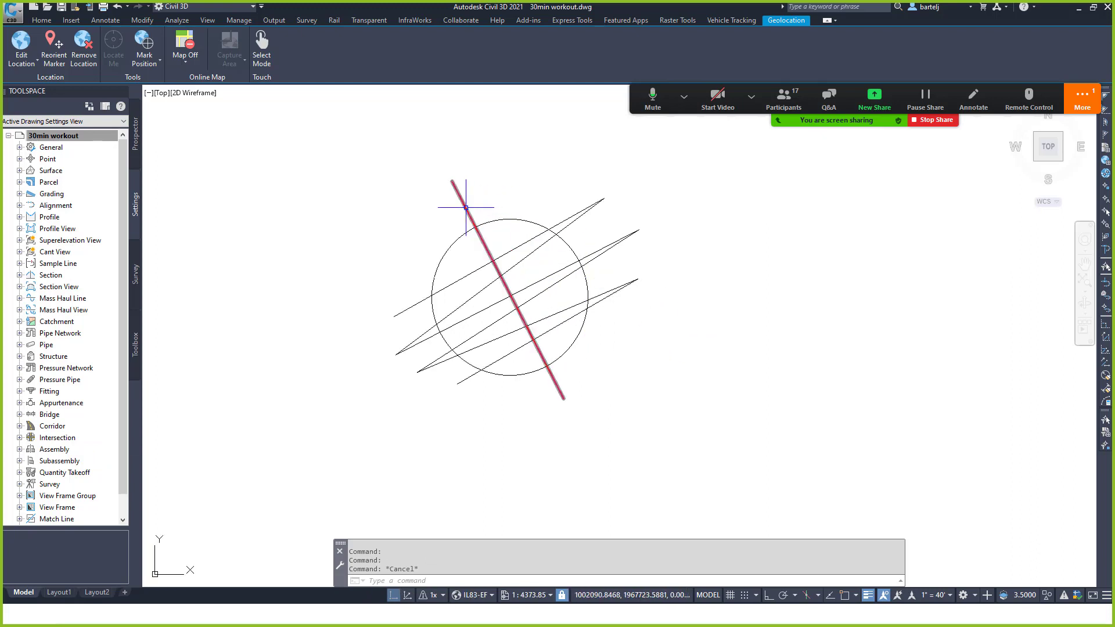
{"action": "mouse_move", "coordinate": [466, 207]}
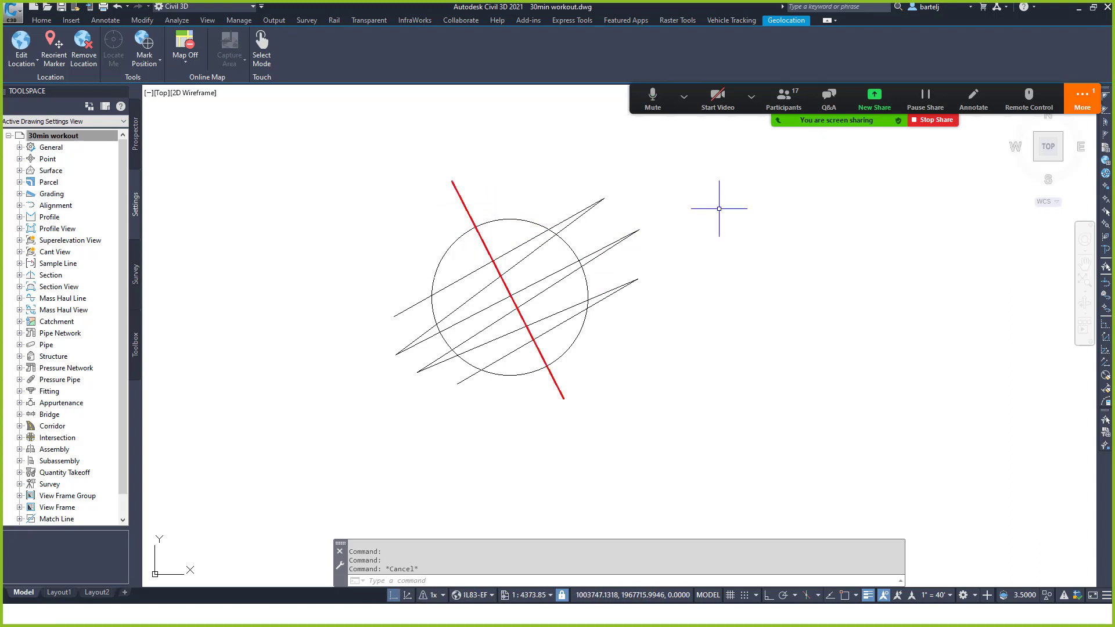
{"action": "type", "text": "t"}
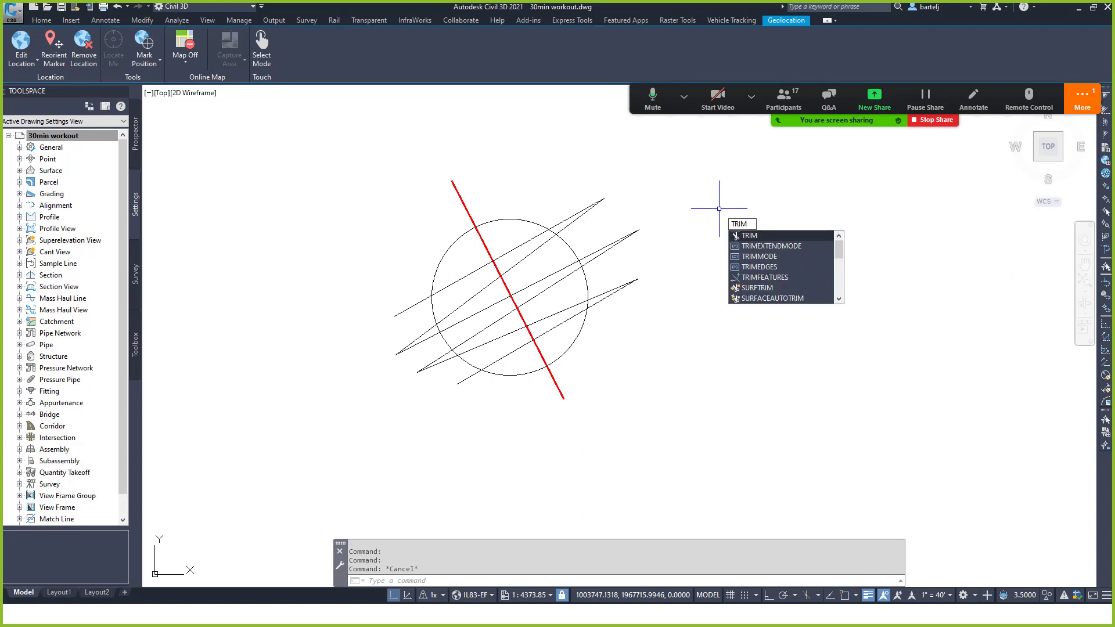
{"action": "key", "text": "Return"}
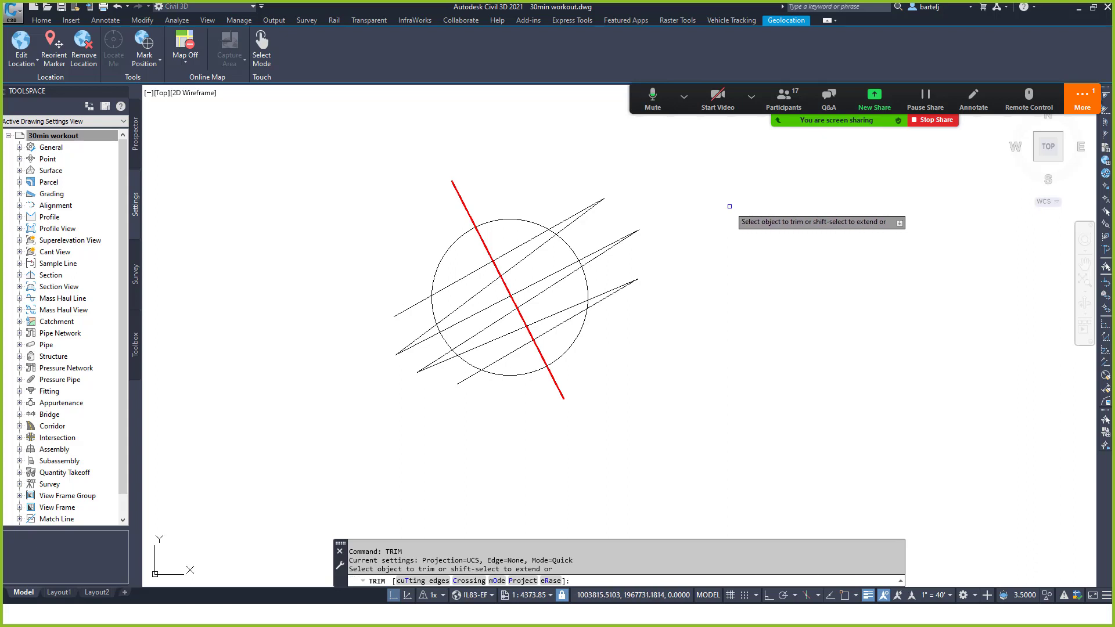
{"action": "left_click", "coordinate": [522, 217]}
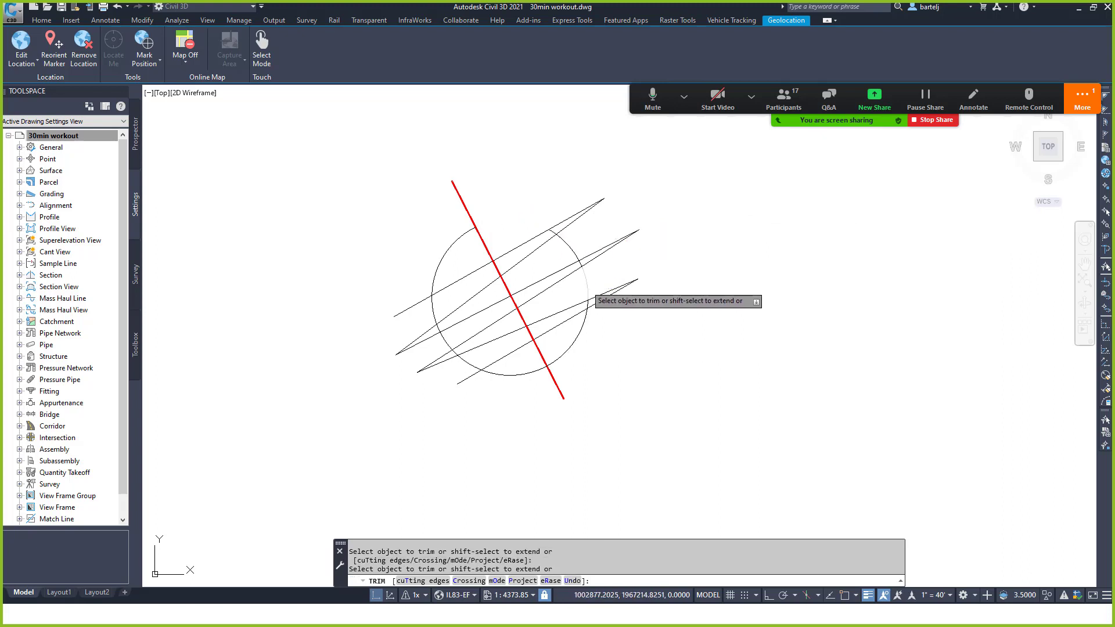
{"action": "left_click", "coordinate": [571, 252]}
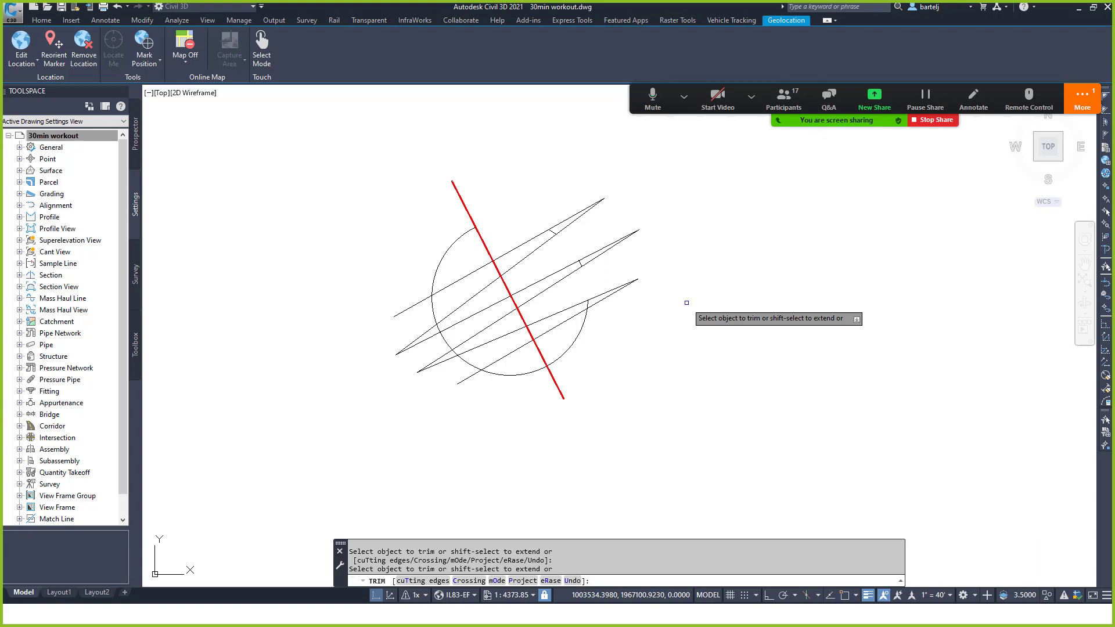
{"action": "key", "text": "Escape"}
{"action": "type", "text": "u"}
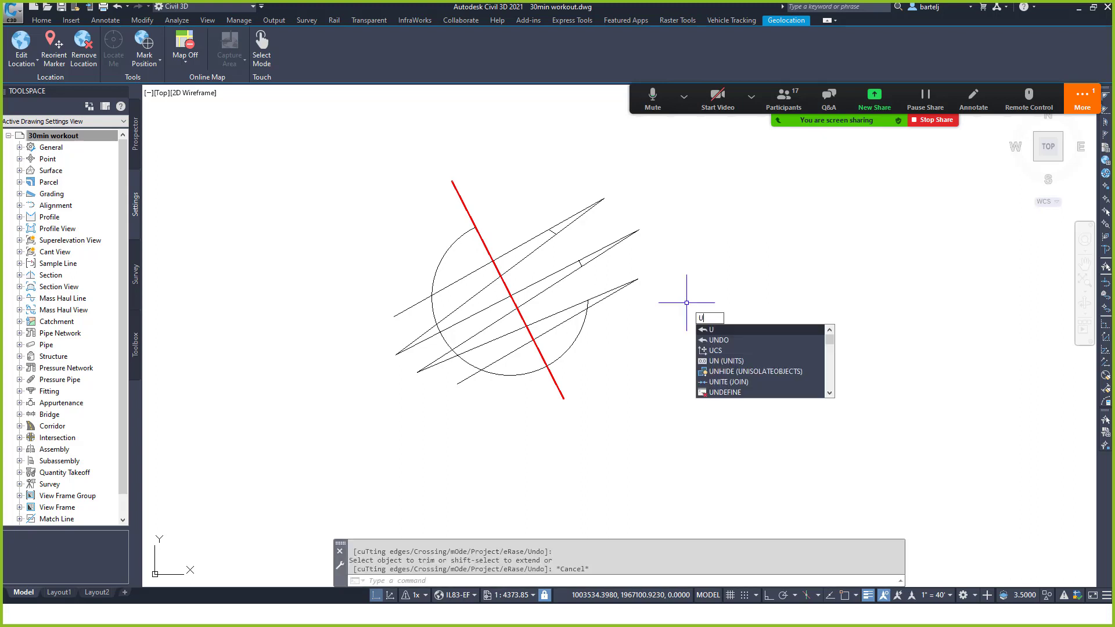
{"action": "key", "text": "Return"}
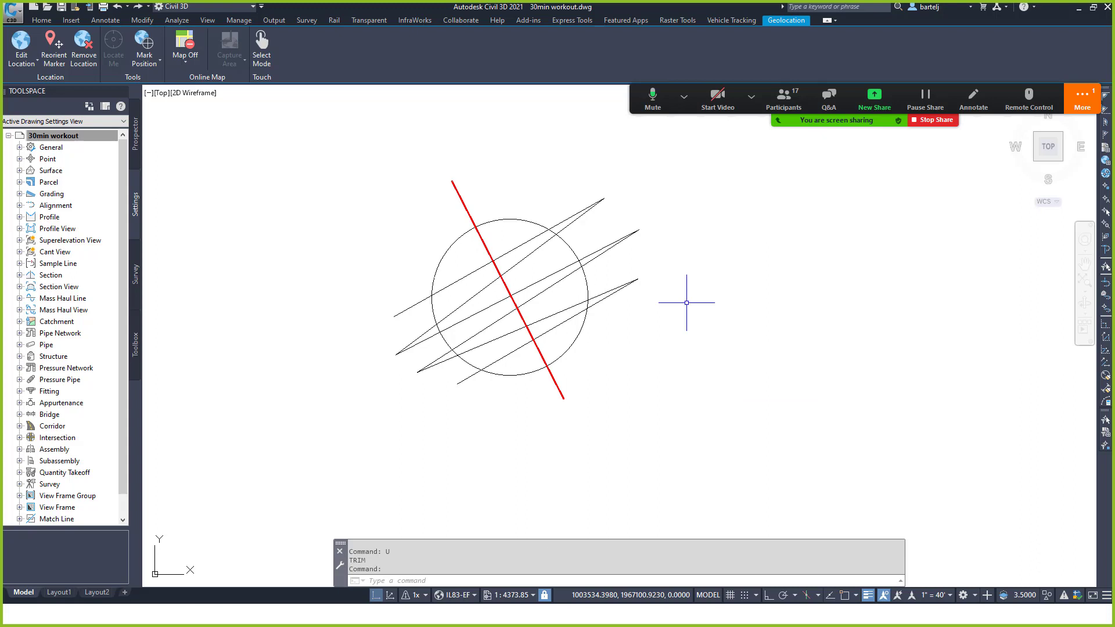
Set the TRIM command's mode to Standard.
{"action": "type", "text": "tri"}
{"action": "key", "text": "Return"}
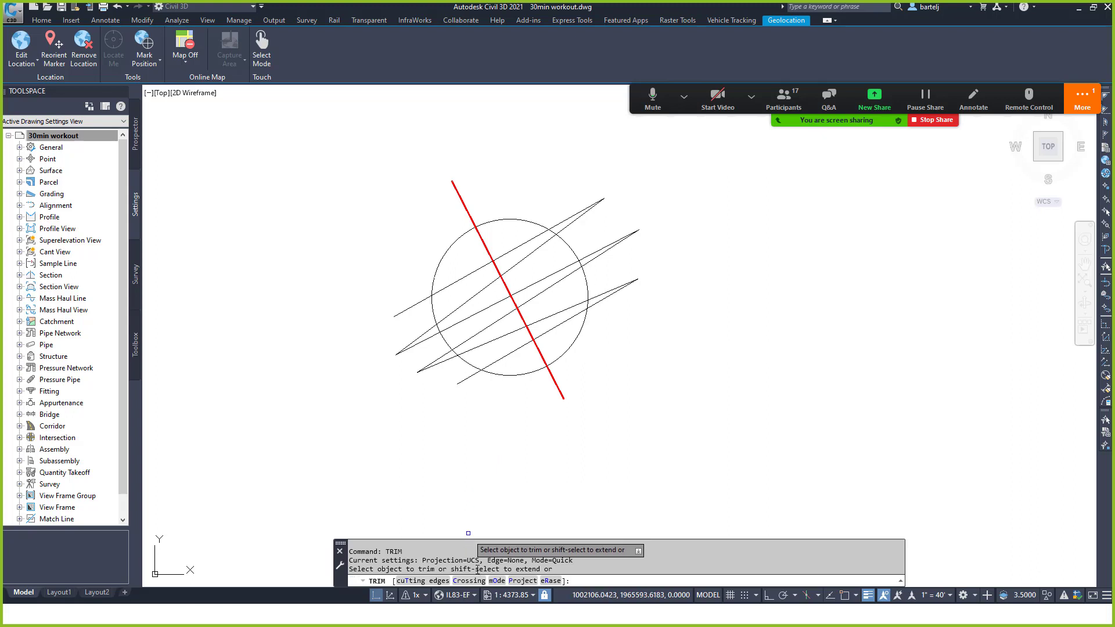
{"action": "left_click", "coordinate": [497, 581]}
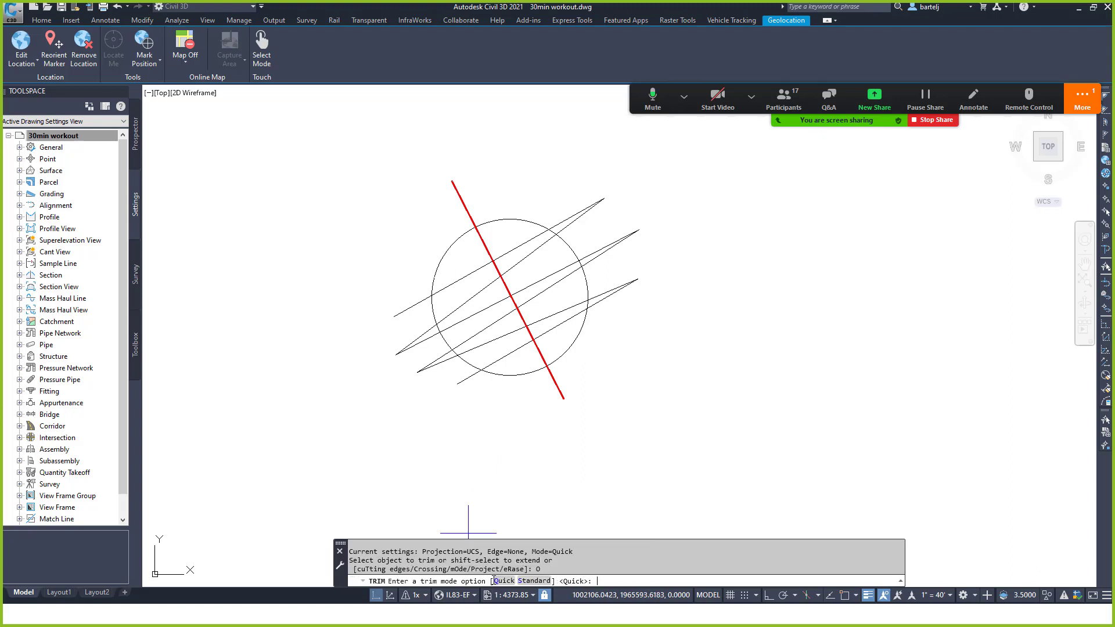
{"action": "left_click", "coordinate": [535, 580]}
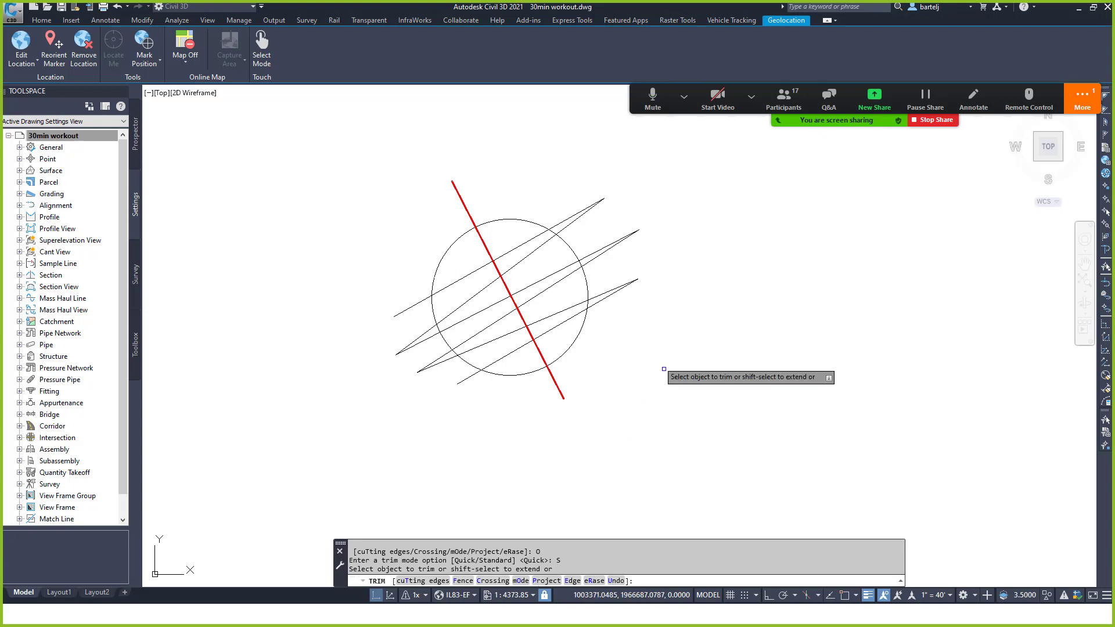
{"action": "key", "text": "Escape"}
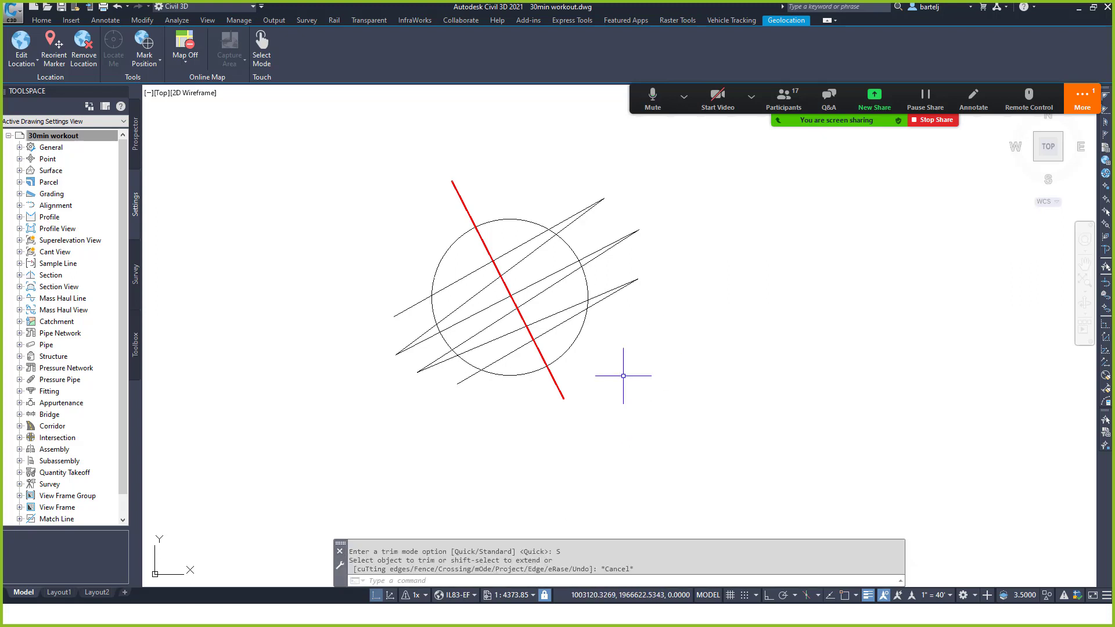
Trim the circle's arc to the right of the red line, using the red line as cutting edge.
{"action": "type", "text": "trim"}
{"action": "key", "text": "Return"}
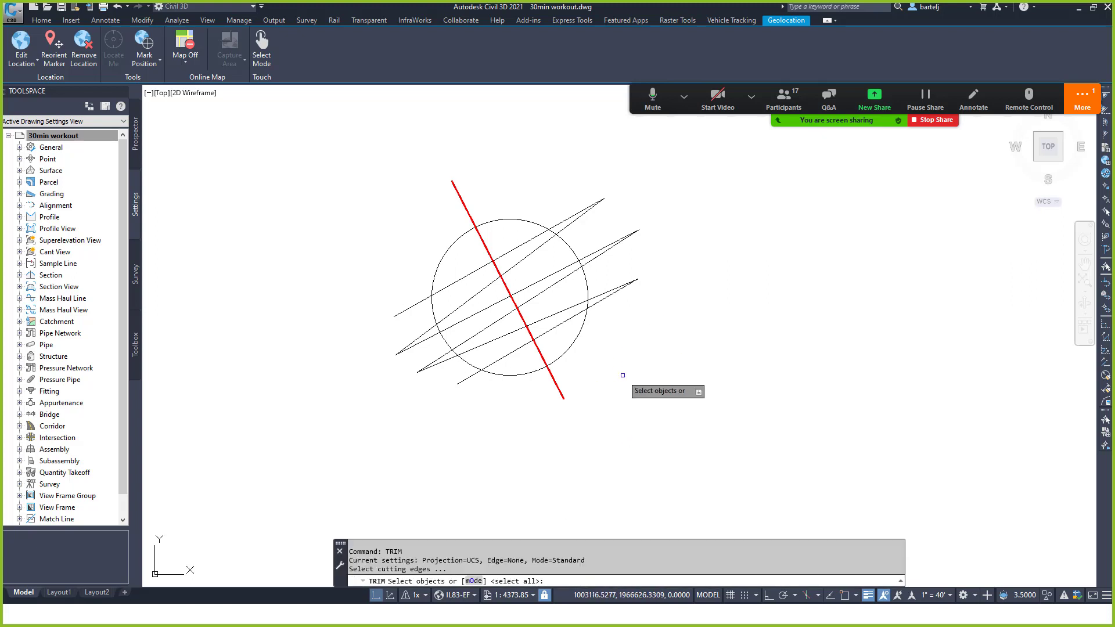
{"action": "left_click", "coordinate": [458, 194]}
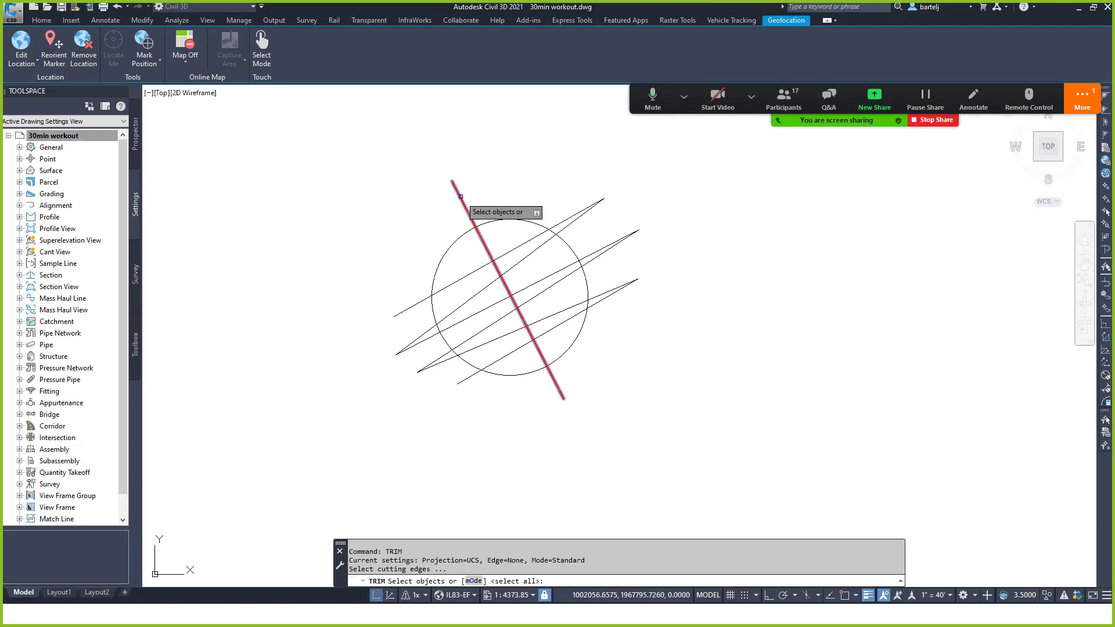
{"action": "key", "text": "Return"}
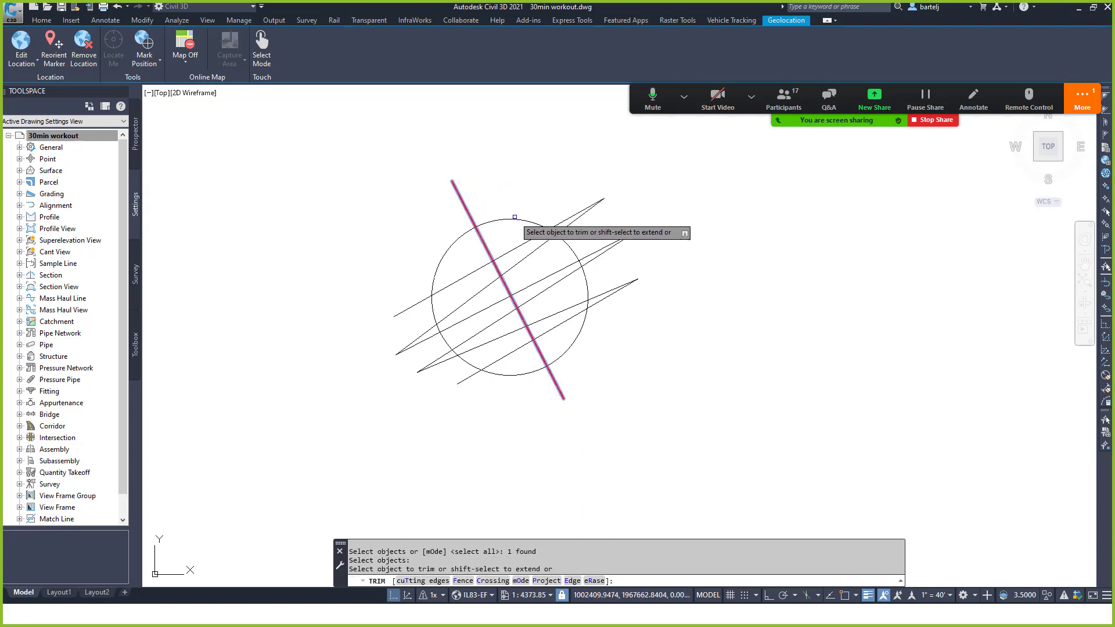
{"action": "left_click", "coordinate": [523, 220]}
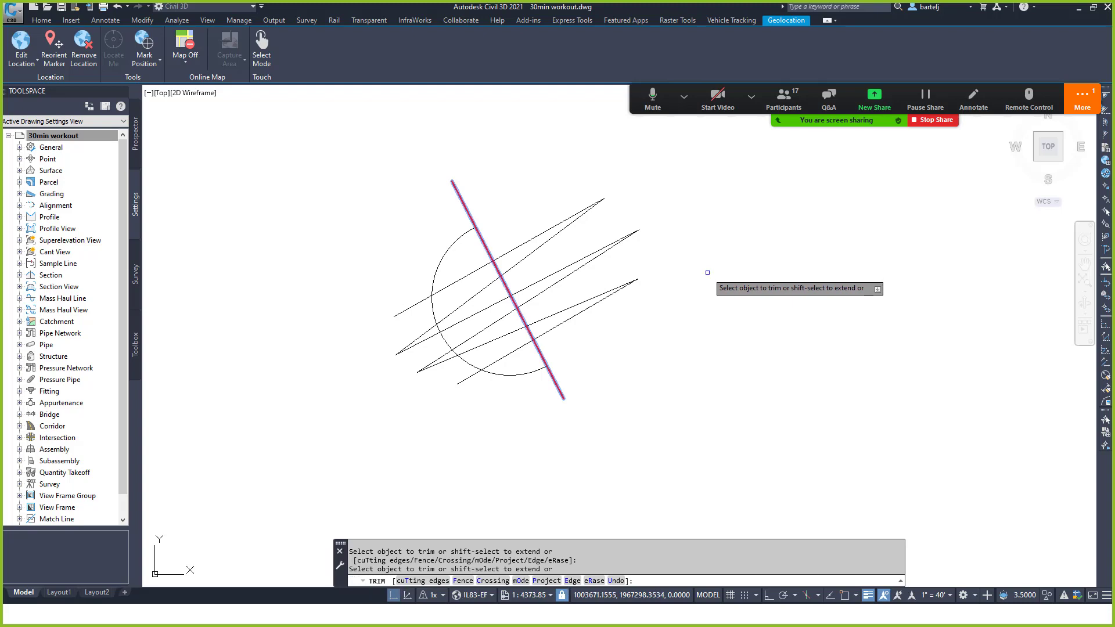
{"action": "key", "text": "Escape"}
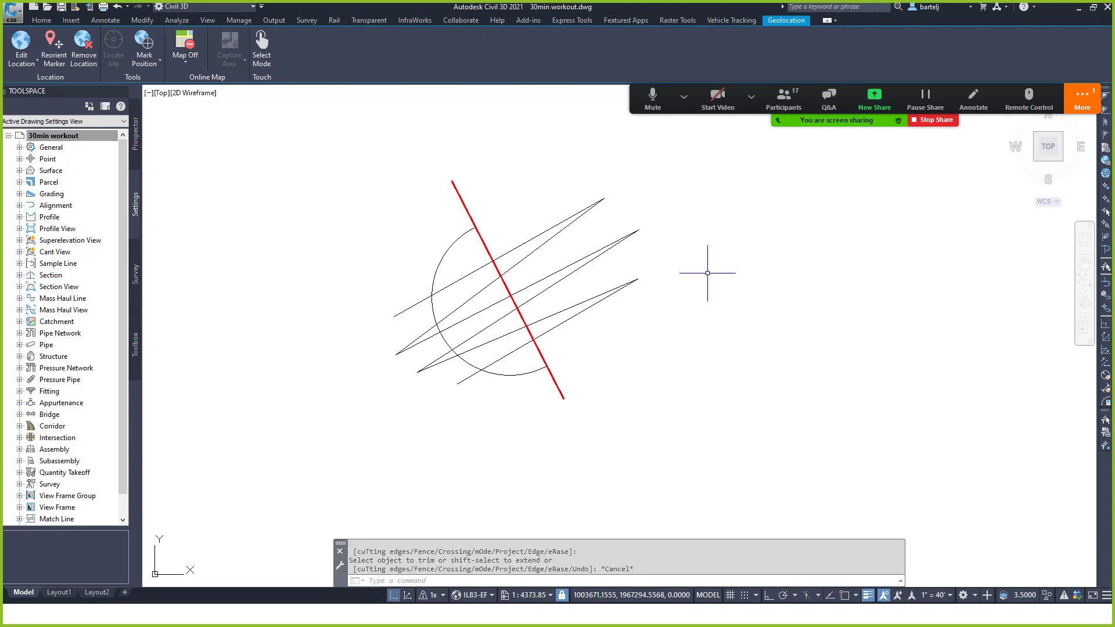
{"action": "key", "text": "alt+Tab"}
{"action": "key", "text": "alt+Tab"}
{"action": "key", "text": "alt+Tab"}
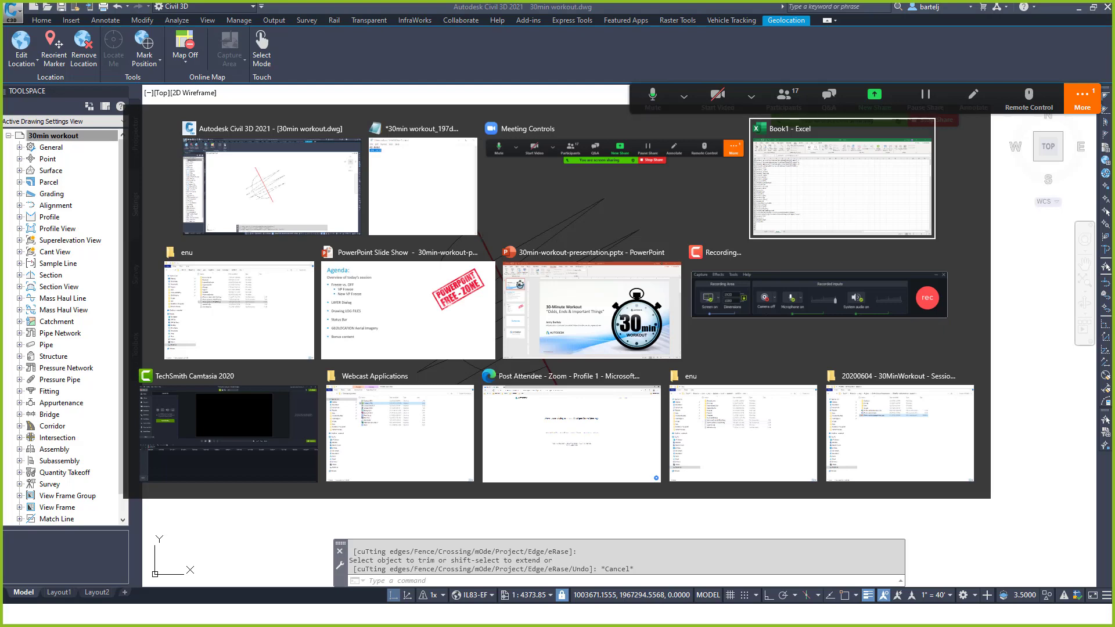
Bring the 30min-workout-presentation slide show forward and advance from Agenda to the Questions slide.
{"action": "key", "text": "alt+Tab"}
{"action": "key", "text": "alt+Tab"}
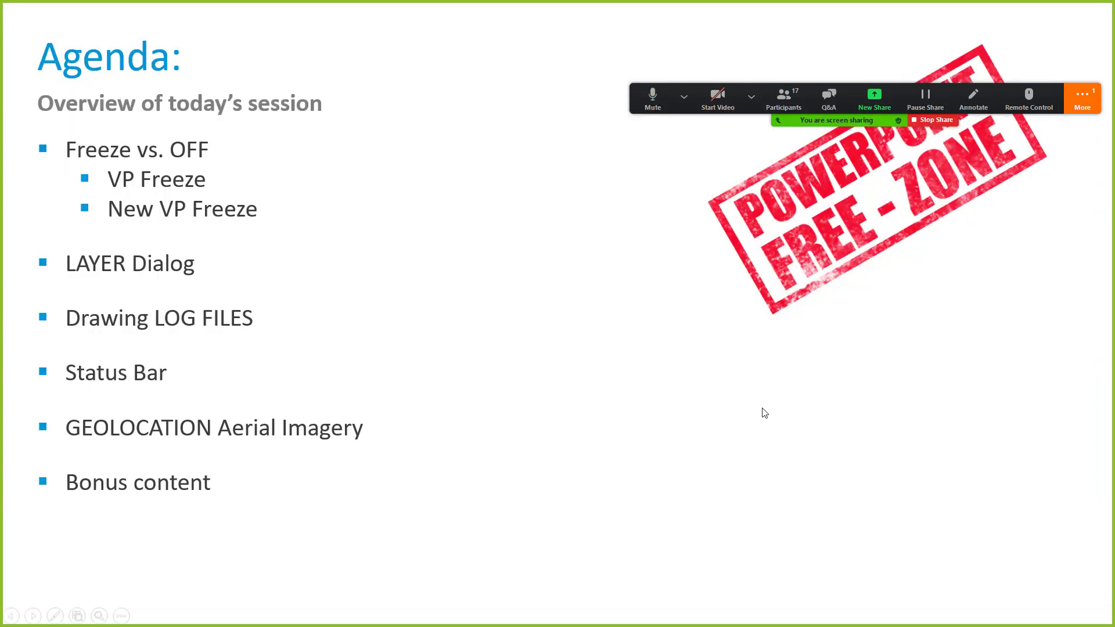
{"action": "left_click", "coordinate": [1097, 108]}
{"action": "left_click", "coordinate": [1098, 105]}
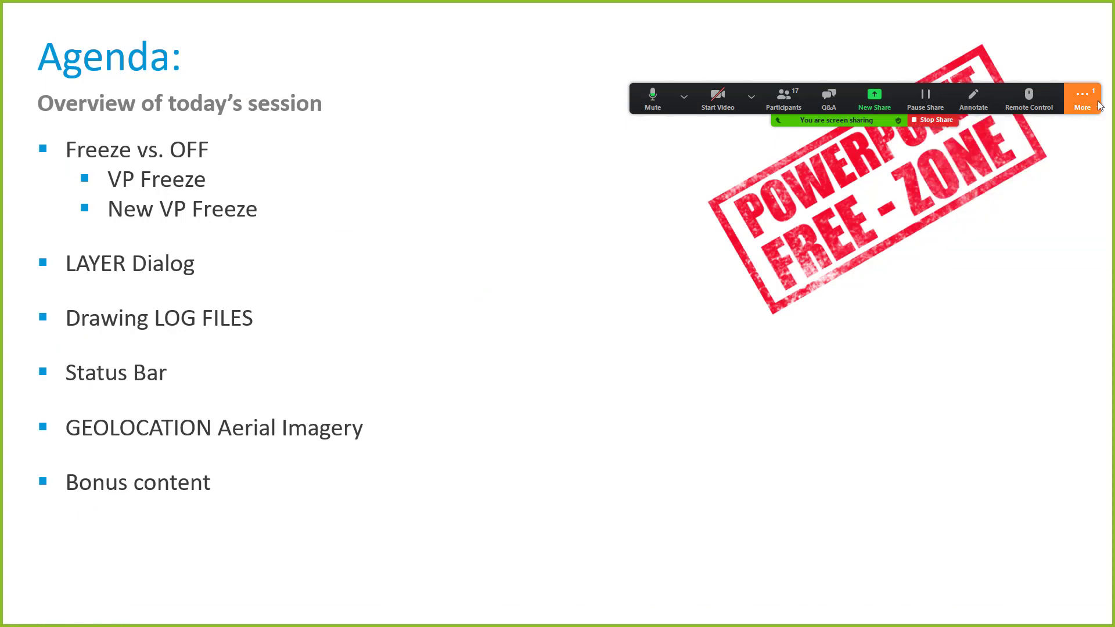
{"action": "left_click_drag", "start_coordinate": [1098, 102], "coordinate": [1101, 31]}
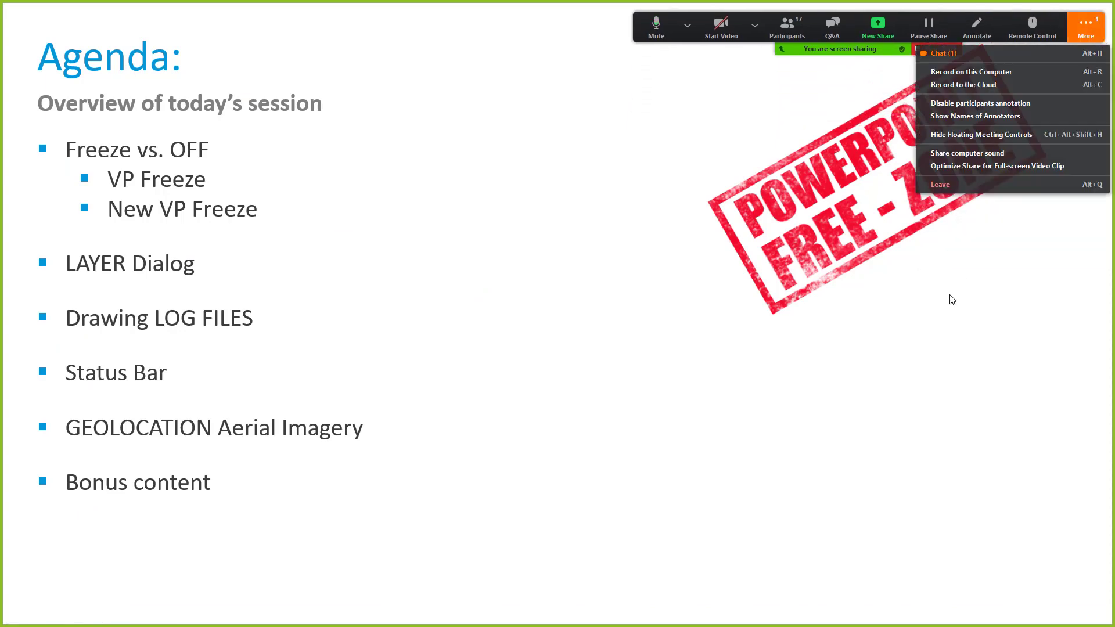
{"action": "left_click", "coordinate": [781, 488]}
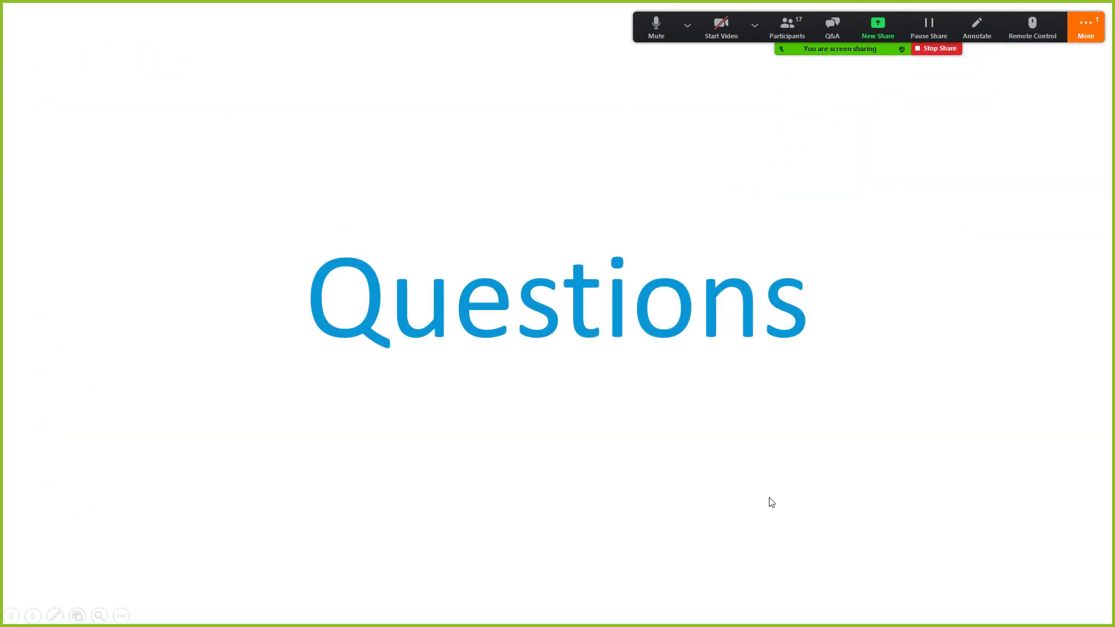